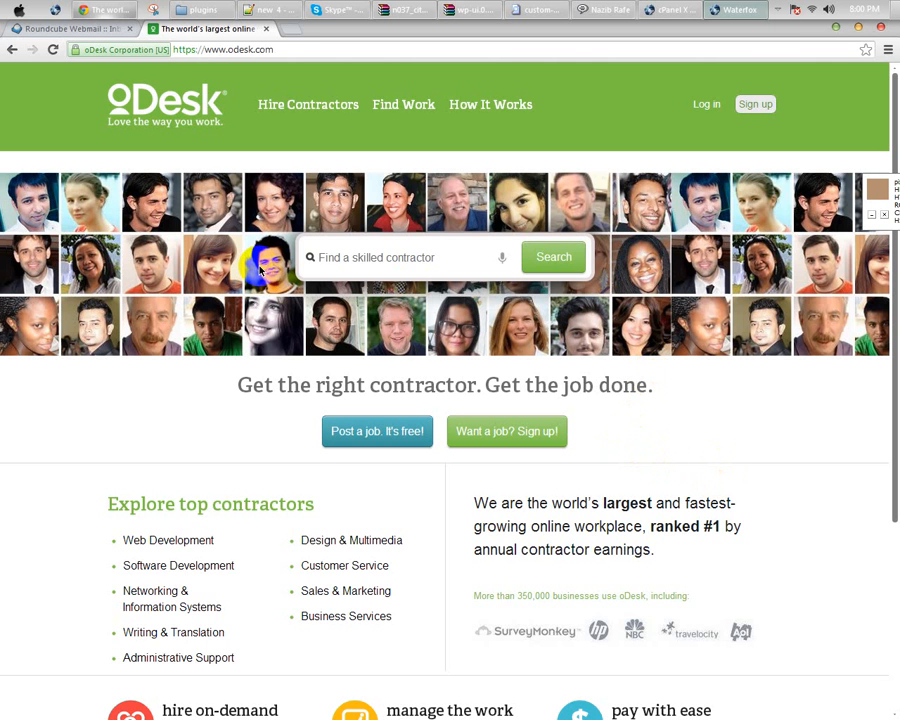
Step: Switch from the oDesk homepage to an empty Notepad++ document for notes
left_click(264, 10)
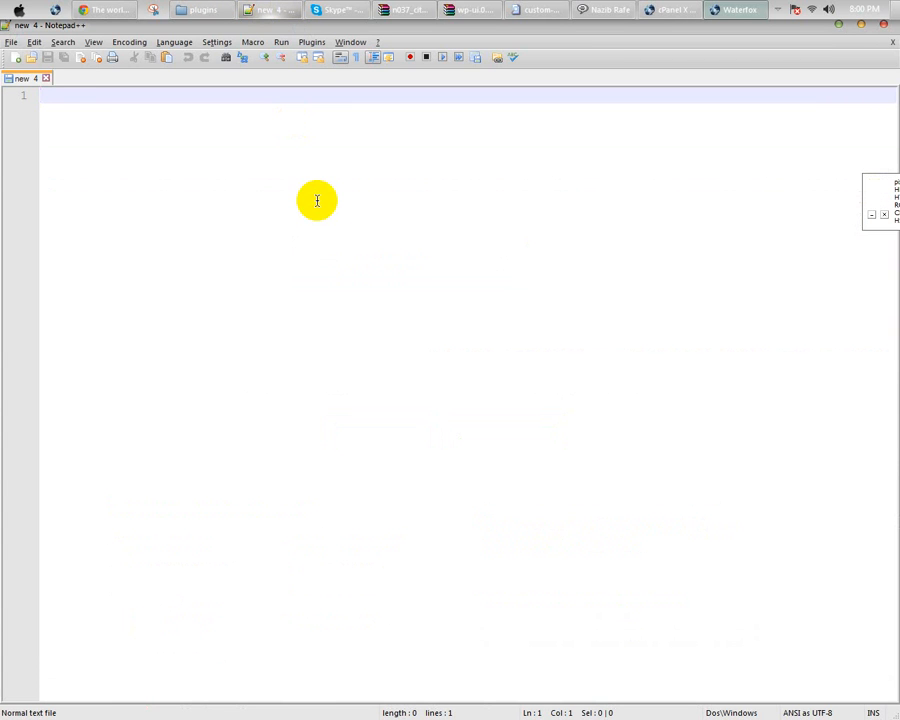
Step: Type '1. Email Address' as the first list line, followed by a blank line
type("1. E")
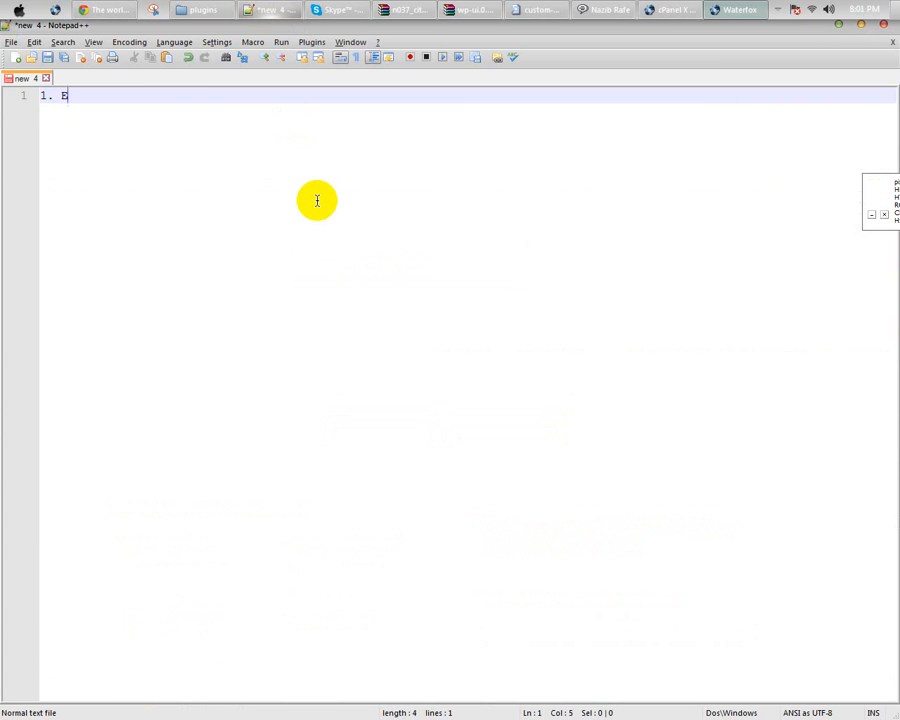
type("mail Address")
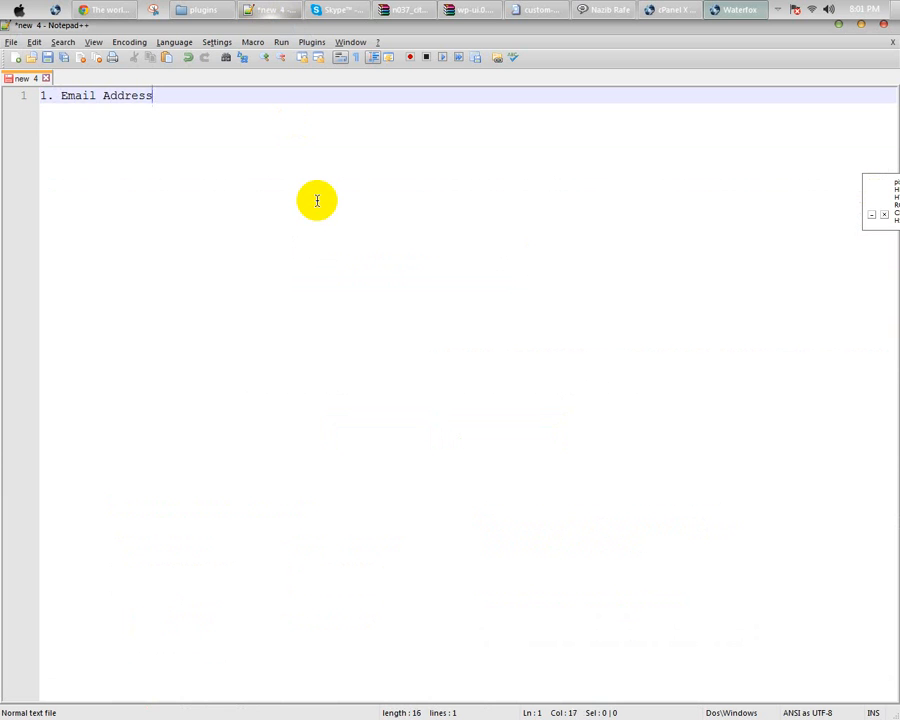
key("Return")
type("2.")
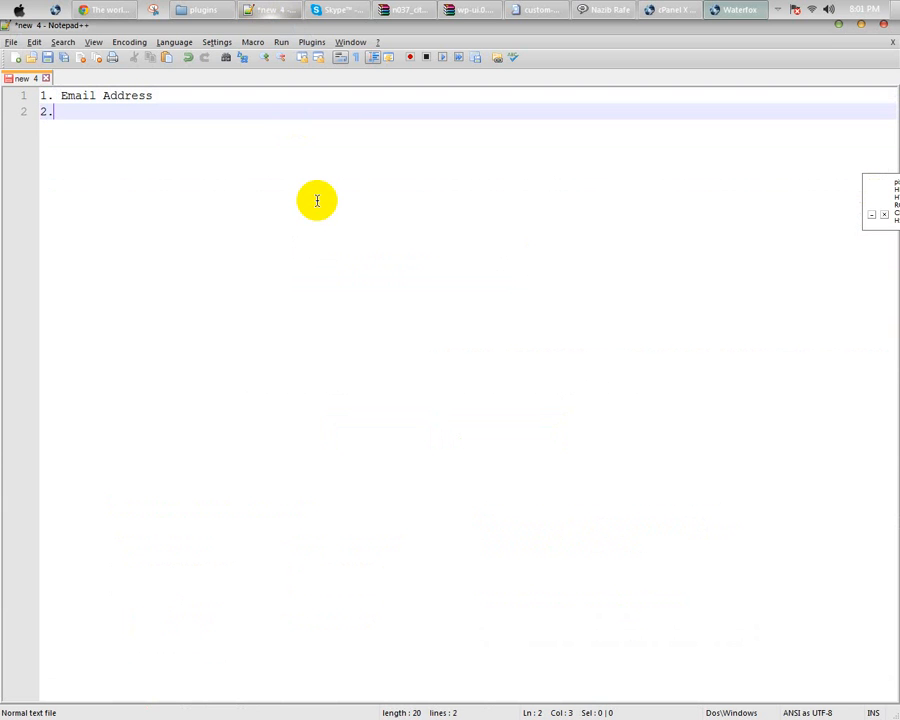
key("shift+Home")
key("BackSpace")
key("Return")
key("Return")
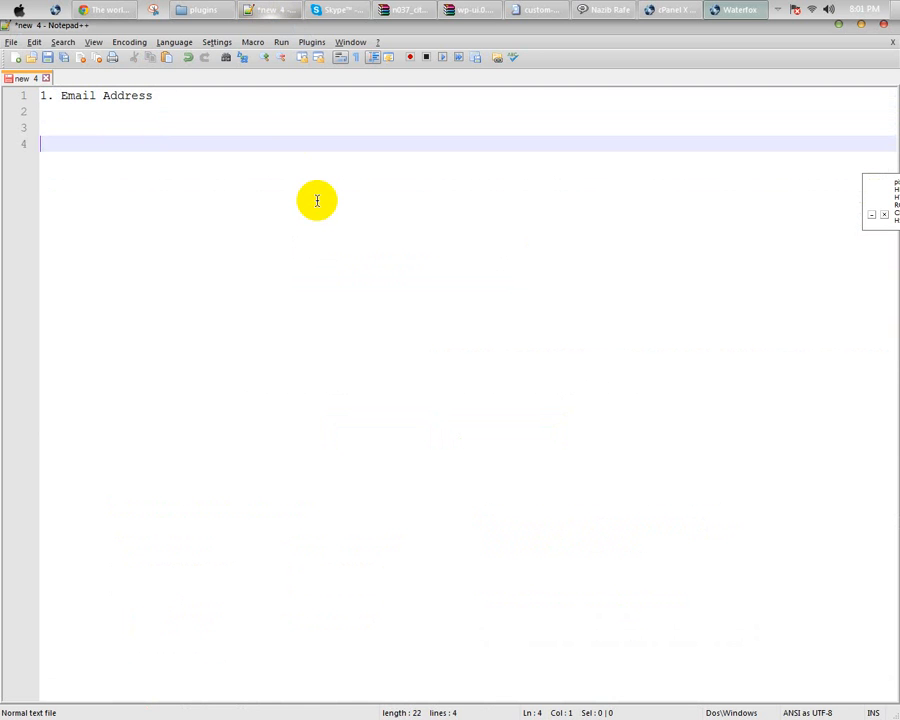
Step: Add '2. National ID Card' and '2. Bank Account' as the next list items
type("2. Votar ID")
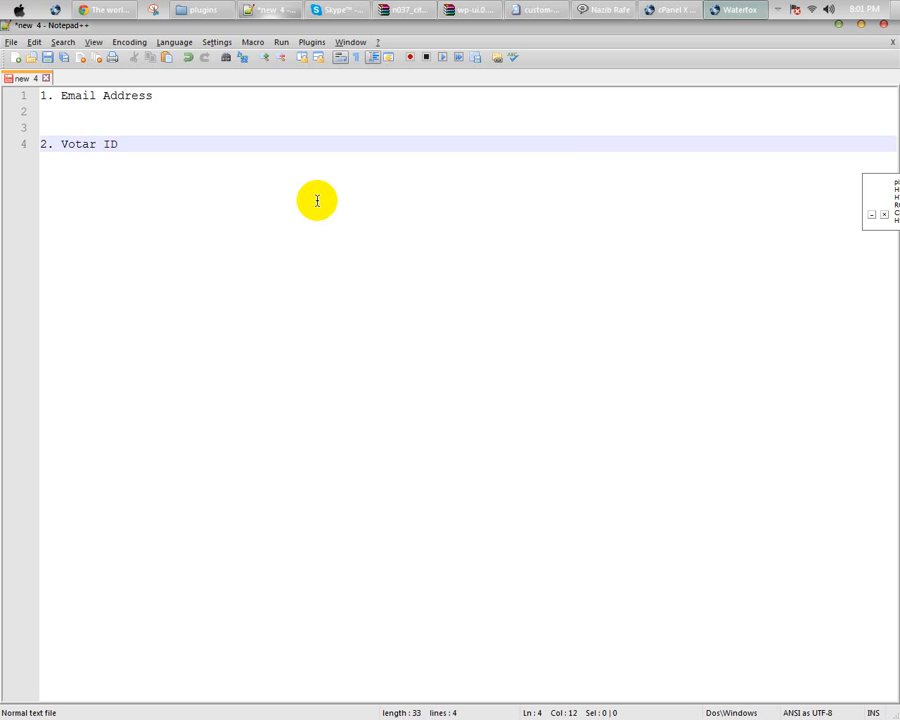
key("shift+Left")
key("shift+Left")
key("shift+Left")
key("shift+Left")
key("shift+Left")
key("shift+Left")
key("shift+Left")
key("shift+Left")
type("N")
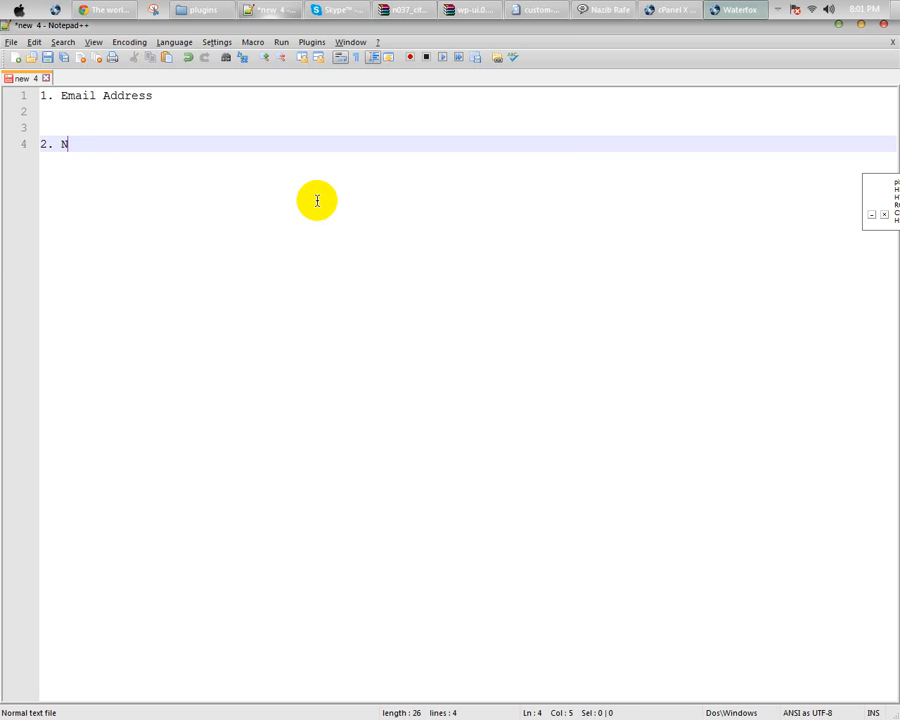
type("ation")
key("BackSpace")
type("a")
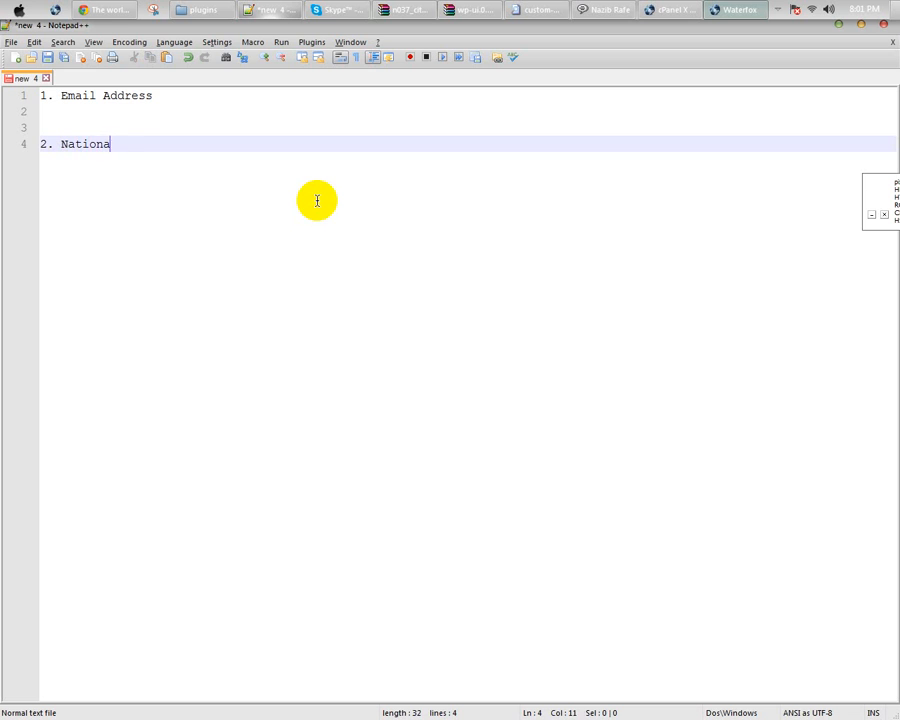
type("l ID Card")
key("Return")
type("2.")
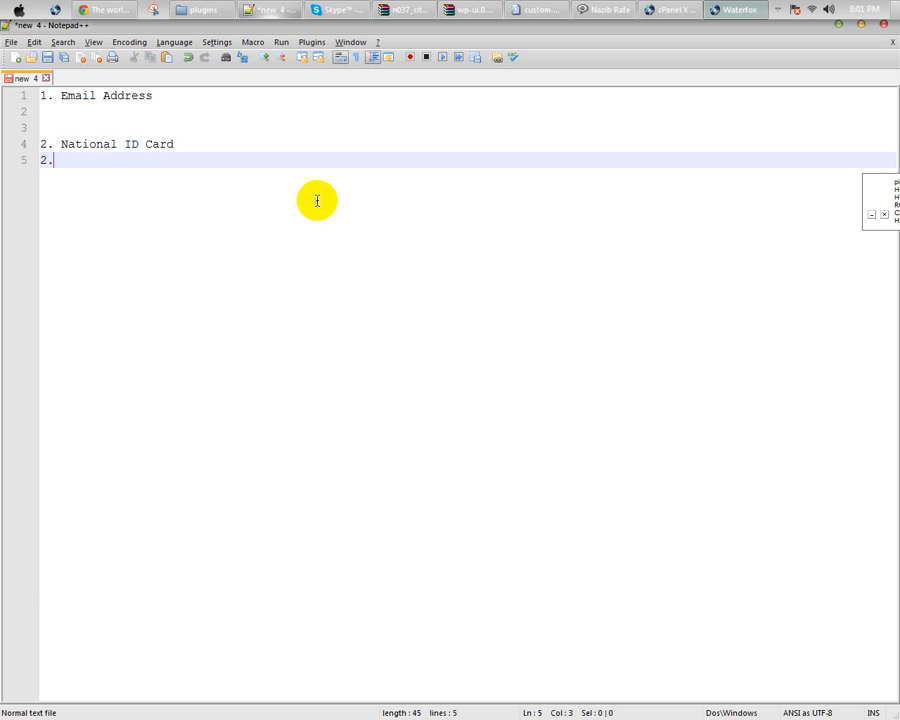
type(" Bank Account")
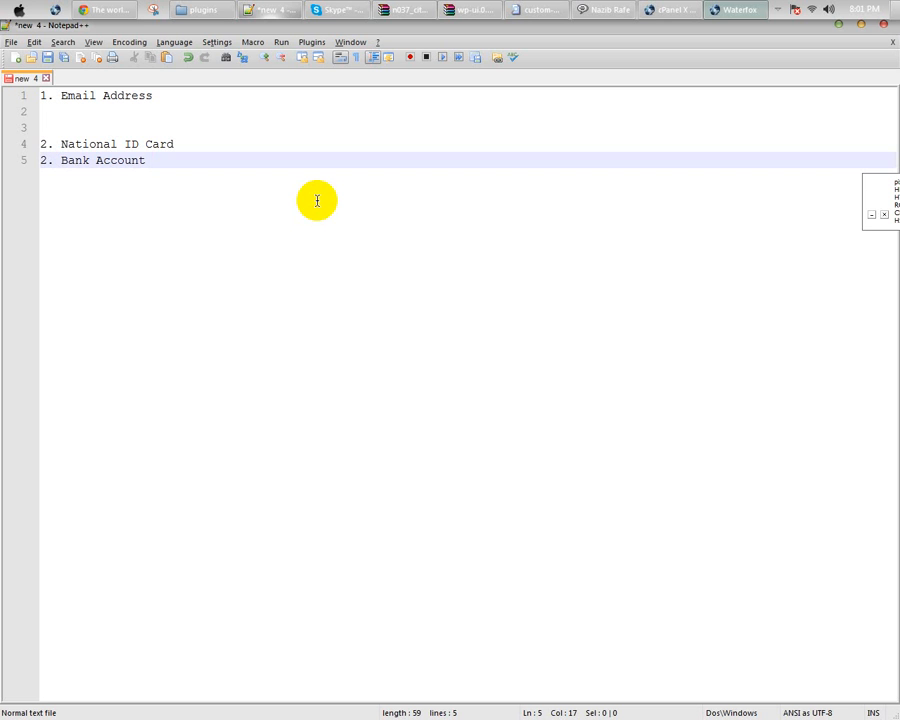
Step: Renumber Bank Account to 3 and start item '4.' on a new line
key("Return")
key("Up")
key("shift+Right")
type("3")
key("Down")
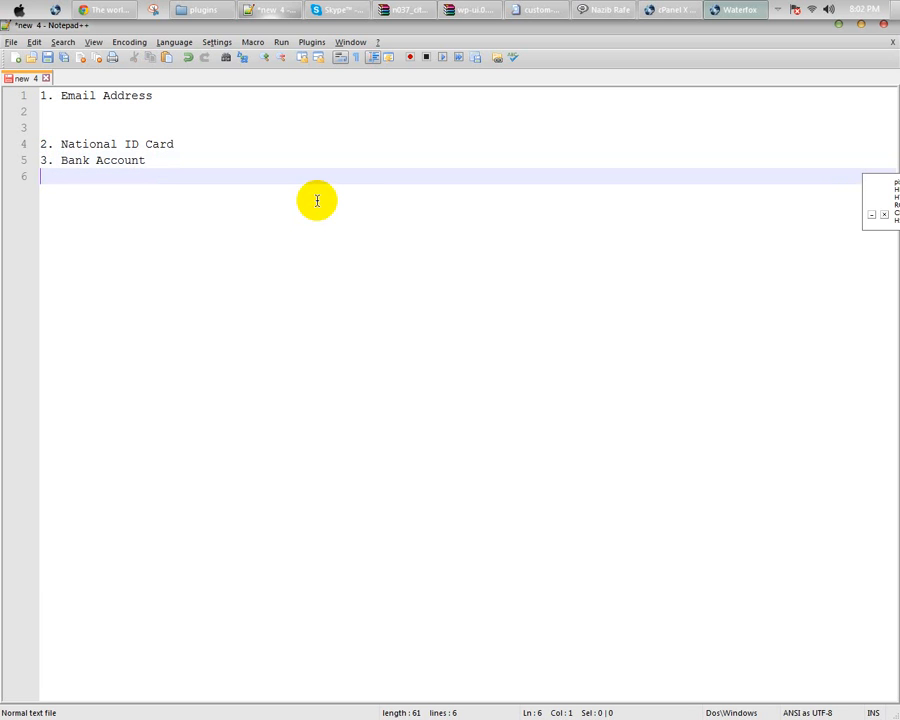
type(".")
key("Home")
type("4")
key("End")
Step: Complete item 4 as 'MoneyBookers/Payonner Account'
type("MoneyBookers")
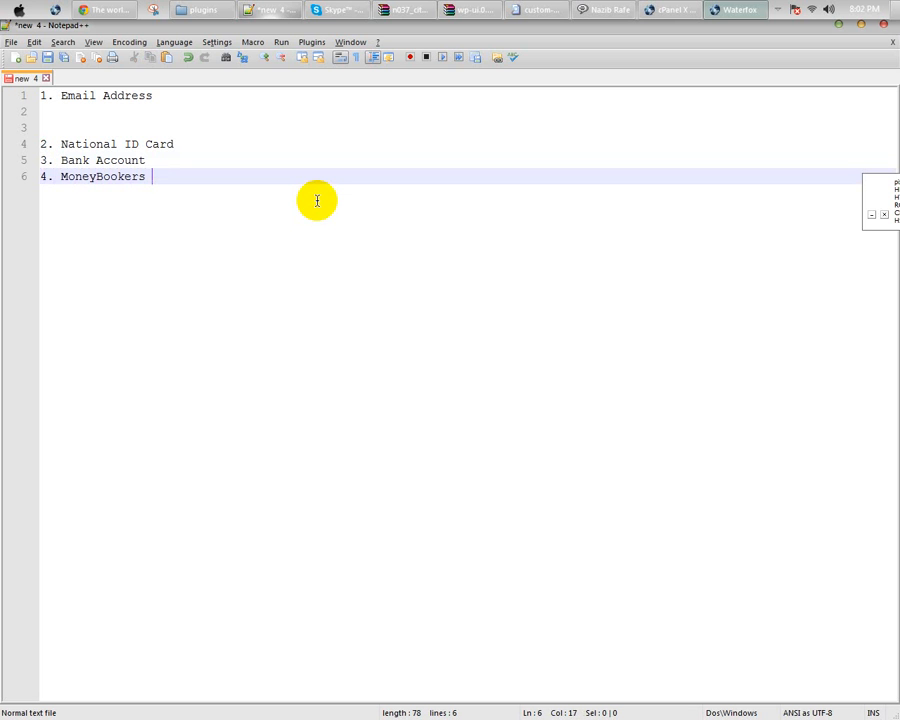
key("BackSpace")
type("/Payonmne")
key("BackSpace")
key("BackSpace")
key("BackSpace")
type("ner  Account")
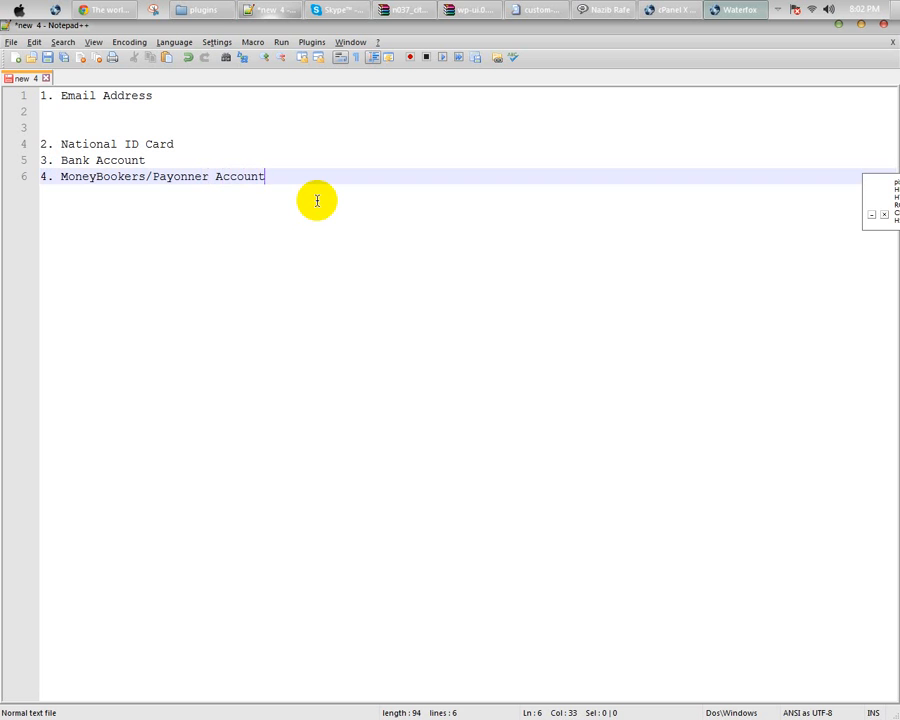
left_click(64, 111)
left_click_drag(150, 96, 24, 104)
left_click(134, 110)
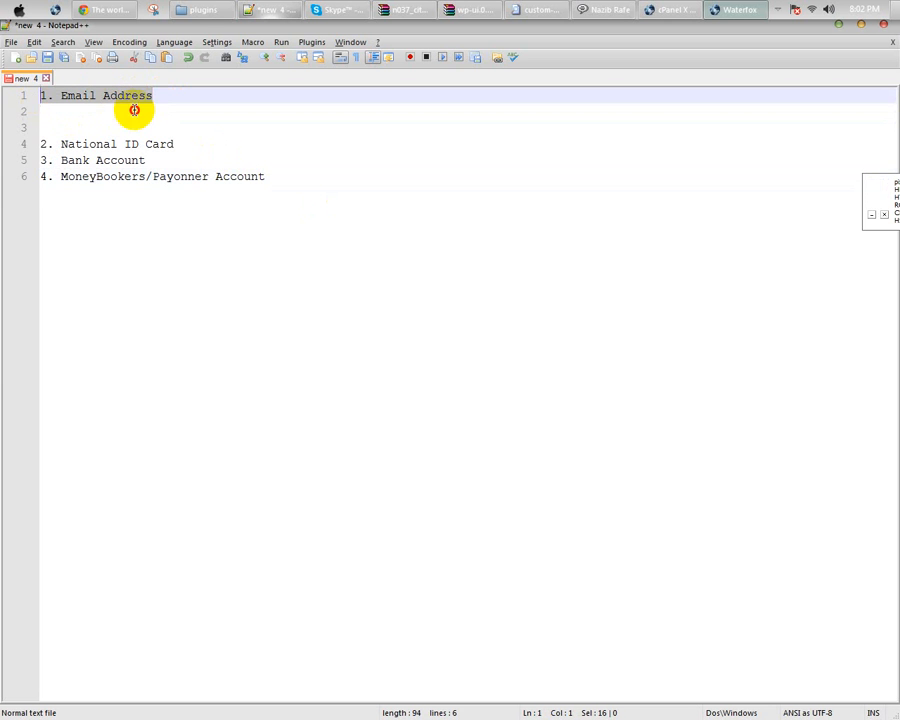
Step: Return to the oDesk homepage in Chrome and open the sign-up page
left_click(103, 10)
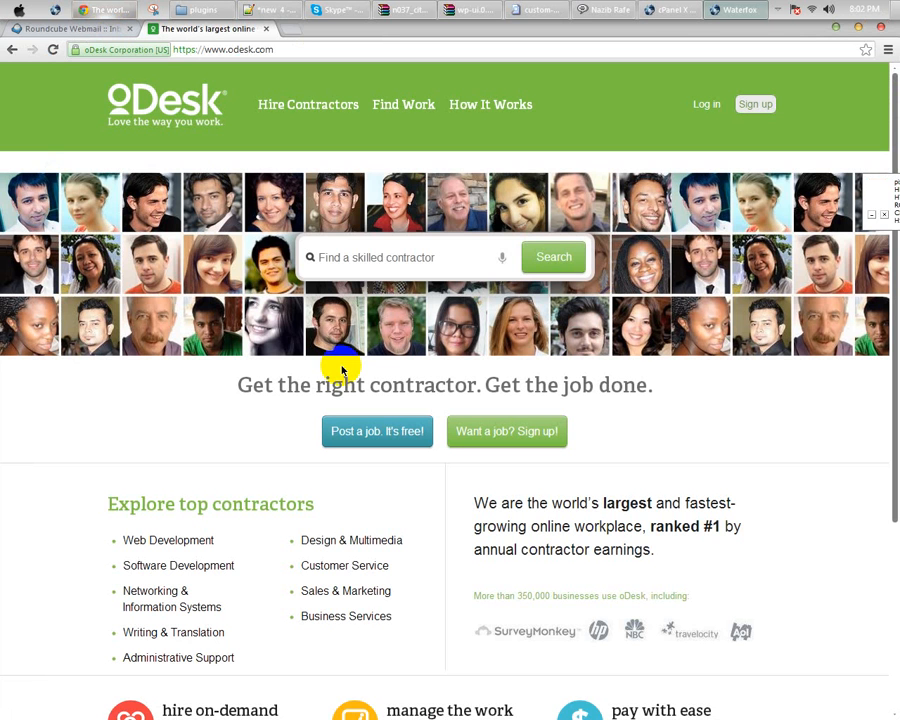
left_click(693, 113)
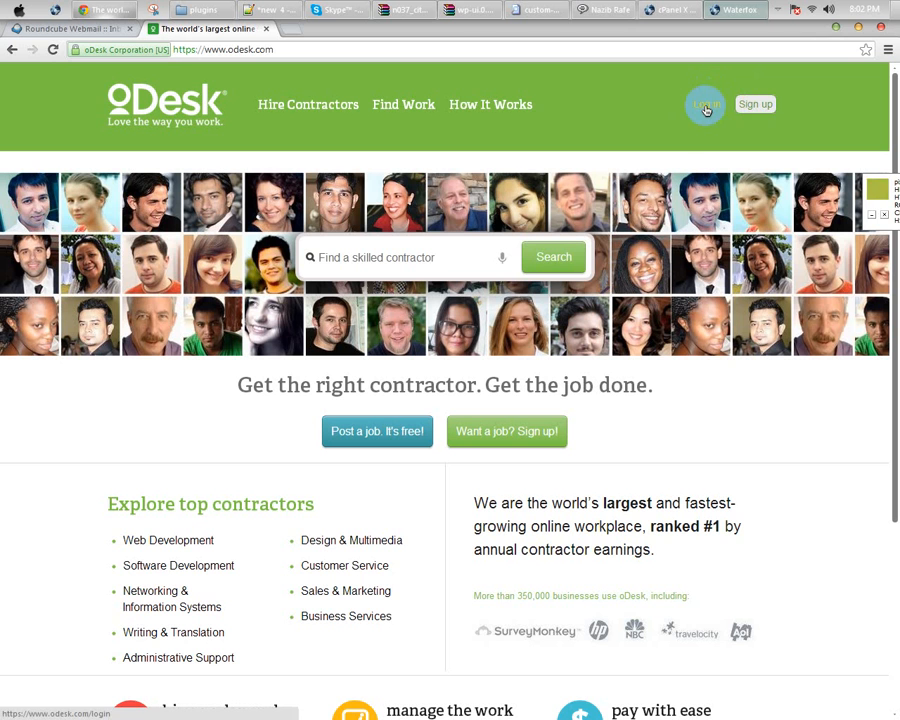
left_click(766, 108)
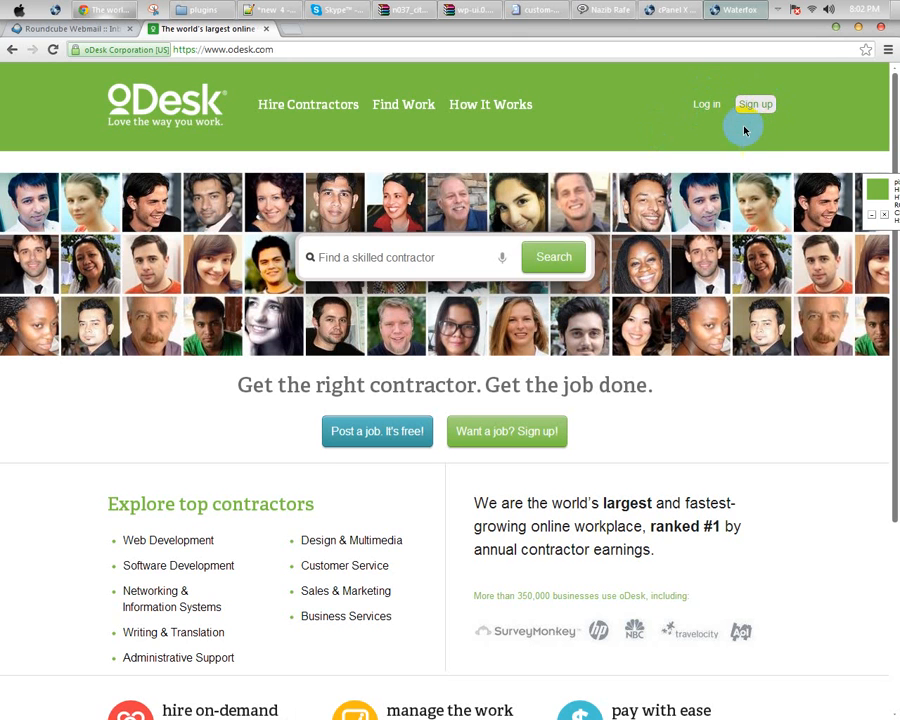
left_click(758, 107)
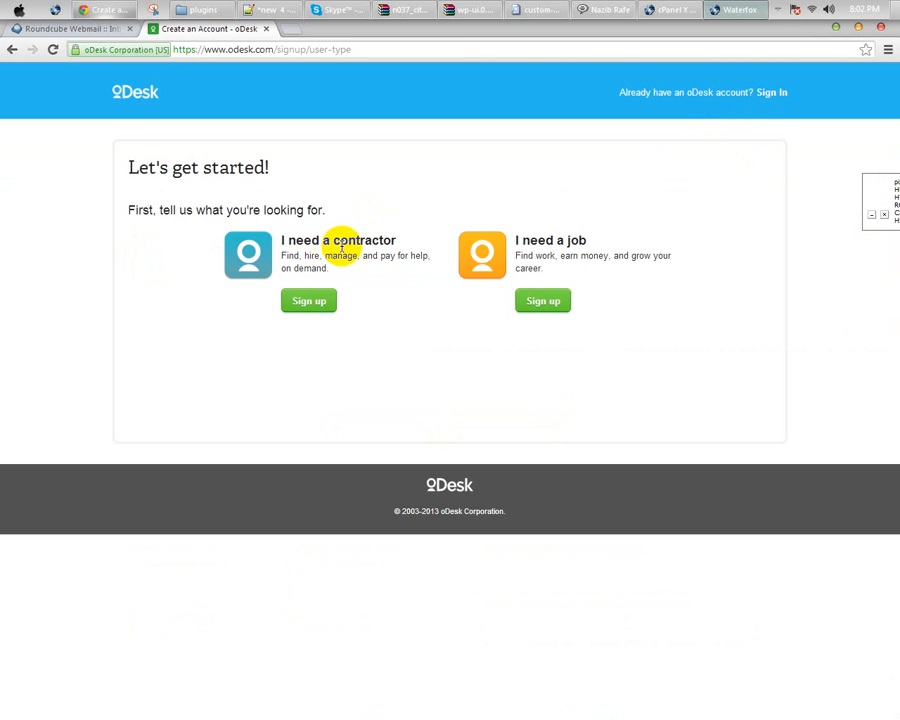
Step: Compare the contractor and job options, then sign up under 'I need a job'
left_click_drag(290, 241, 389, 253)
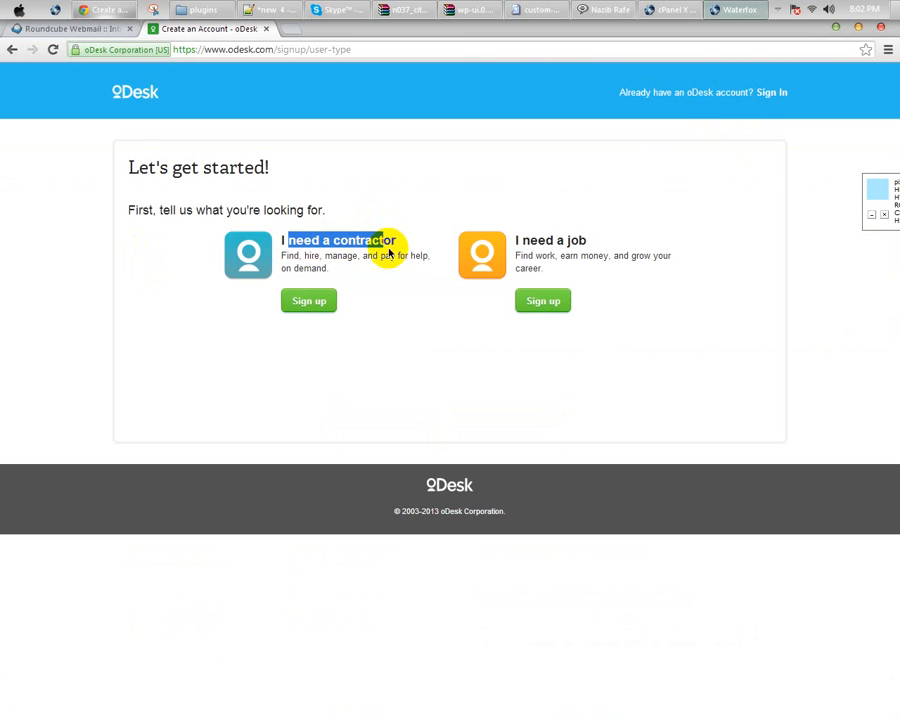
left_click(350, 270)
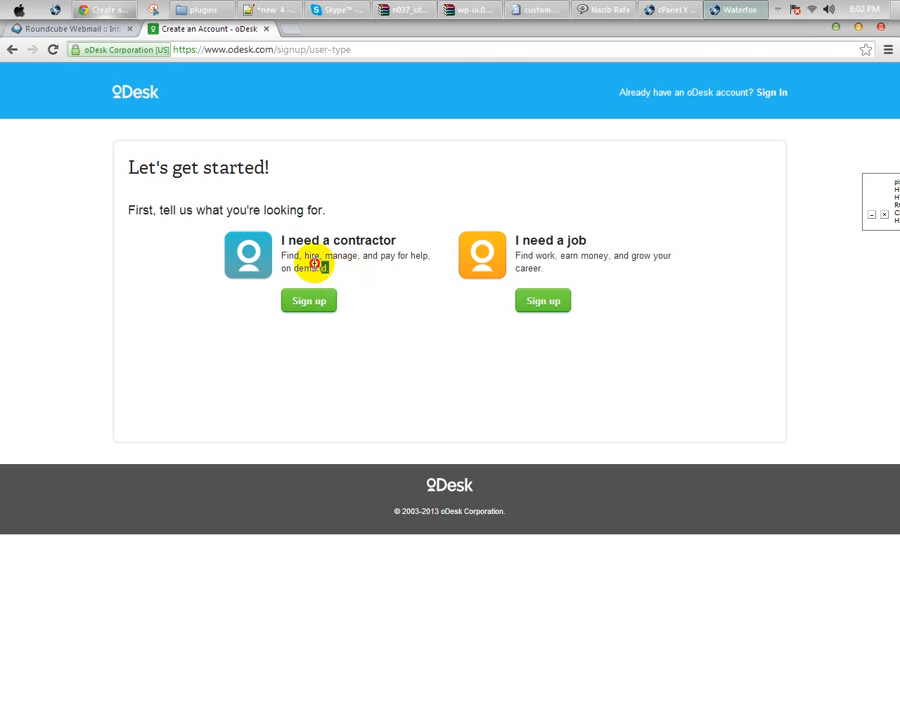
left_click_drag(318, 267, 264, 239)
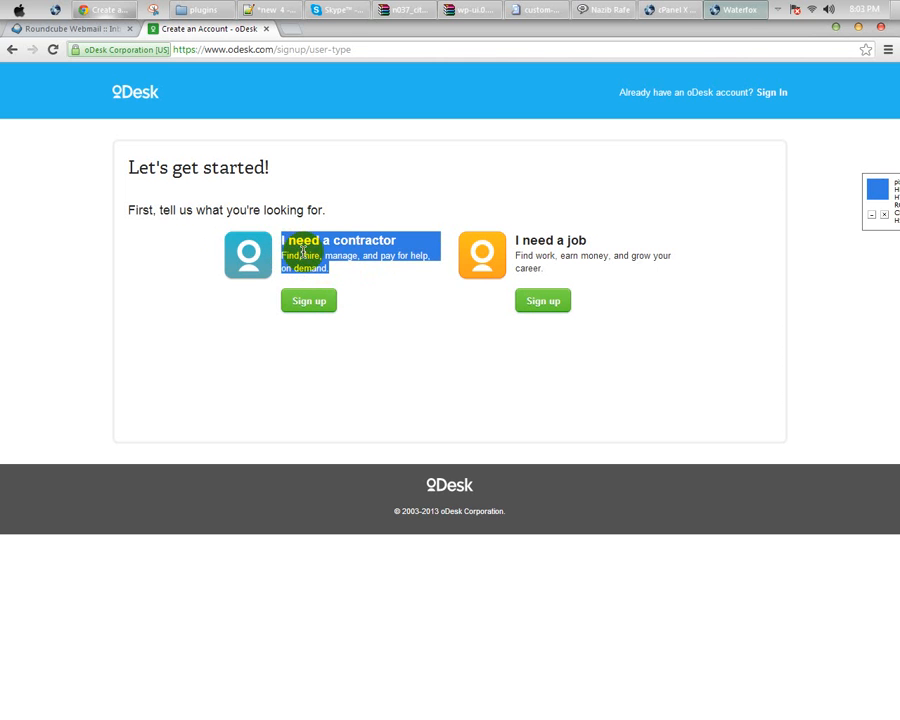
left_click(320, 266)
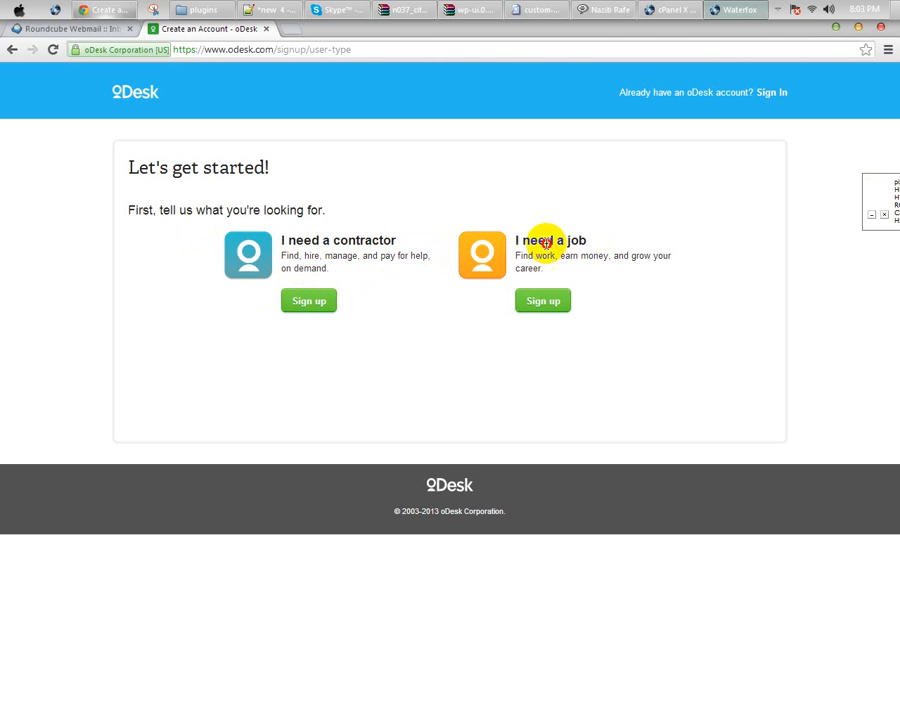
left_click_drag(588, 243, 516, 243)
left_click(580, 256)
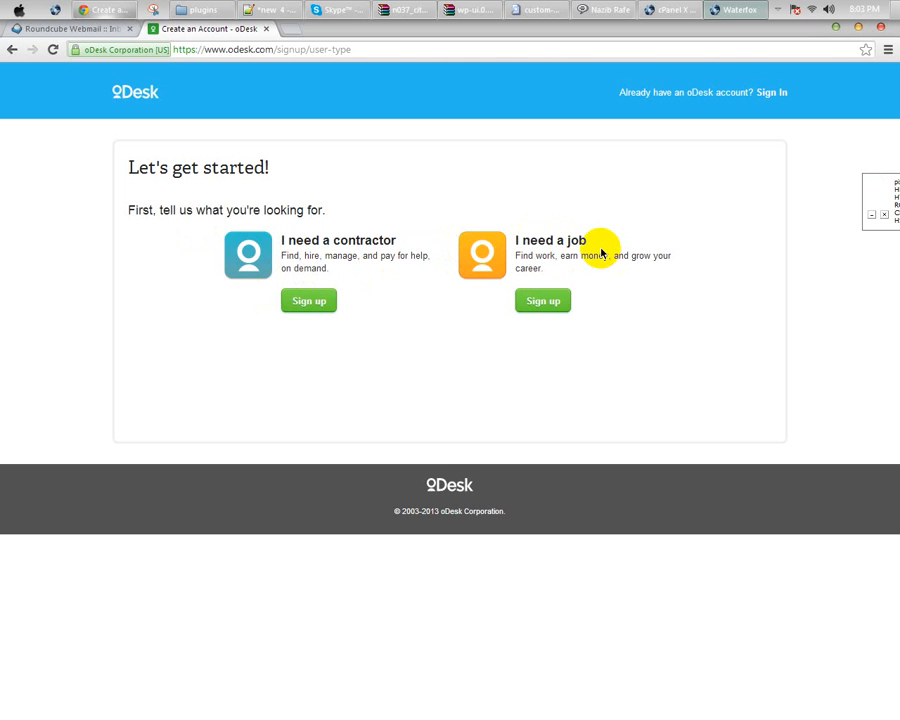
left_click(543, 301)
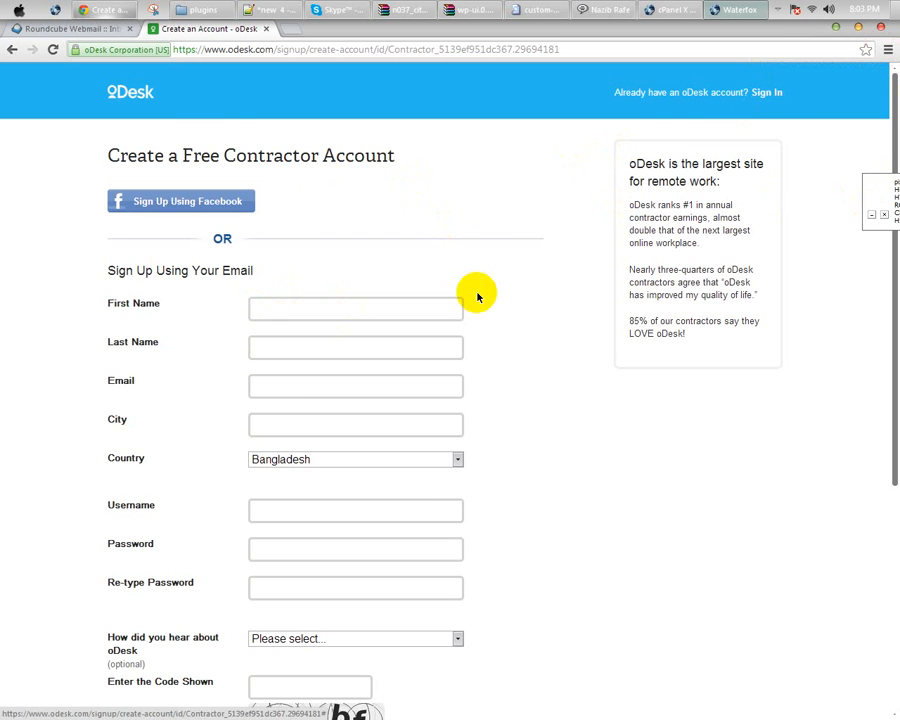
Step: Enter the first name, last name and email address on the sign-up form
scroll(518, 262, "down", 5)
scroll(518, 262, "up", 4)
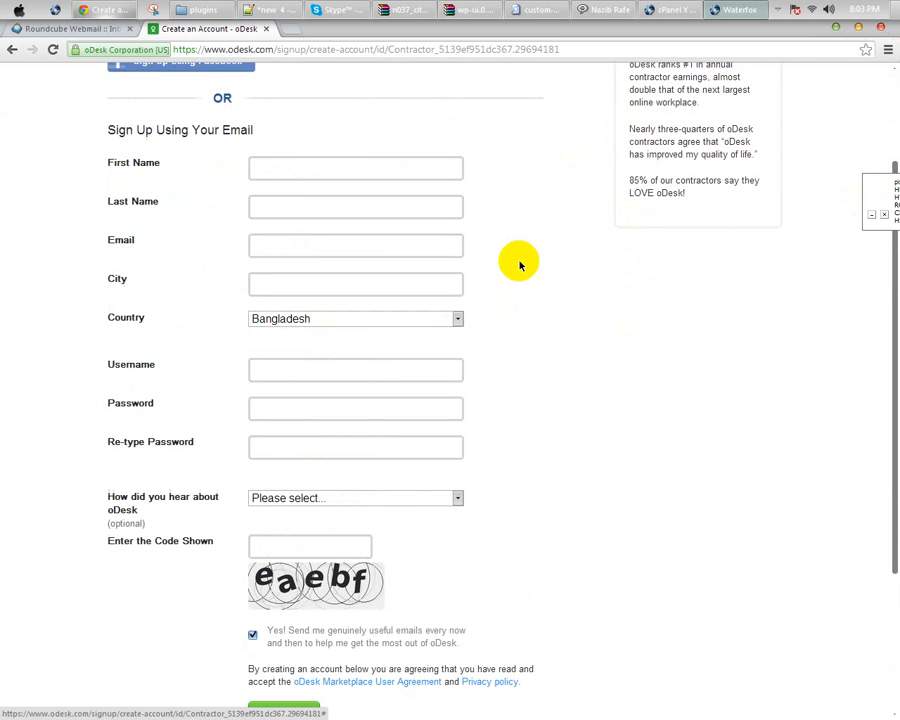
left_click(287, 164)
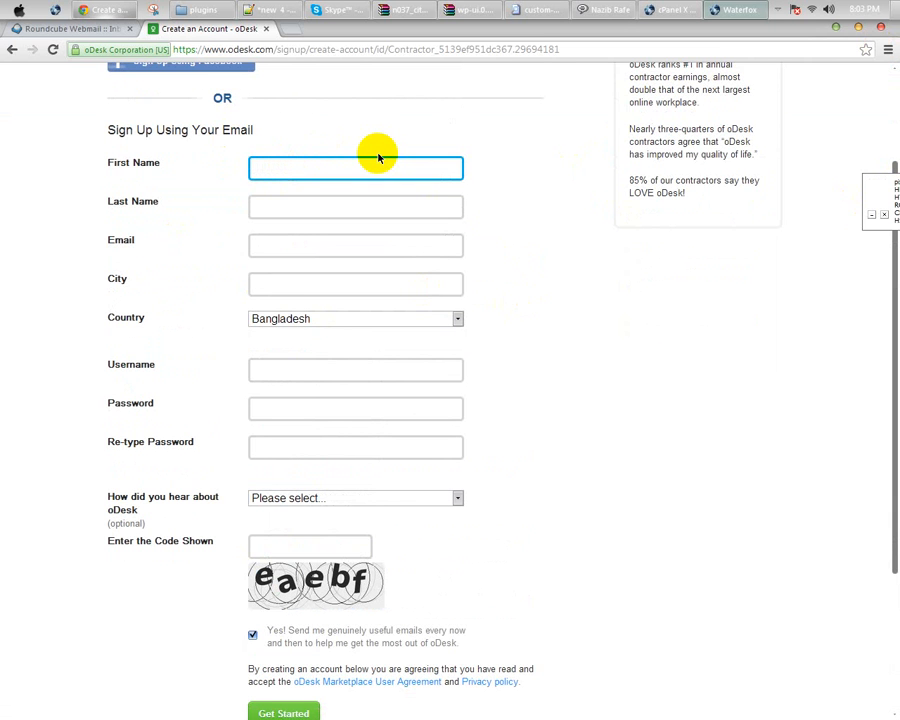
key("Tab")
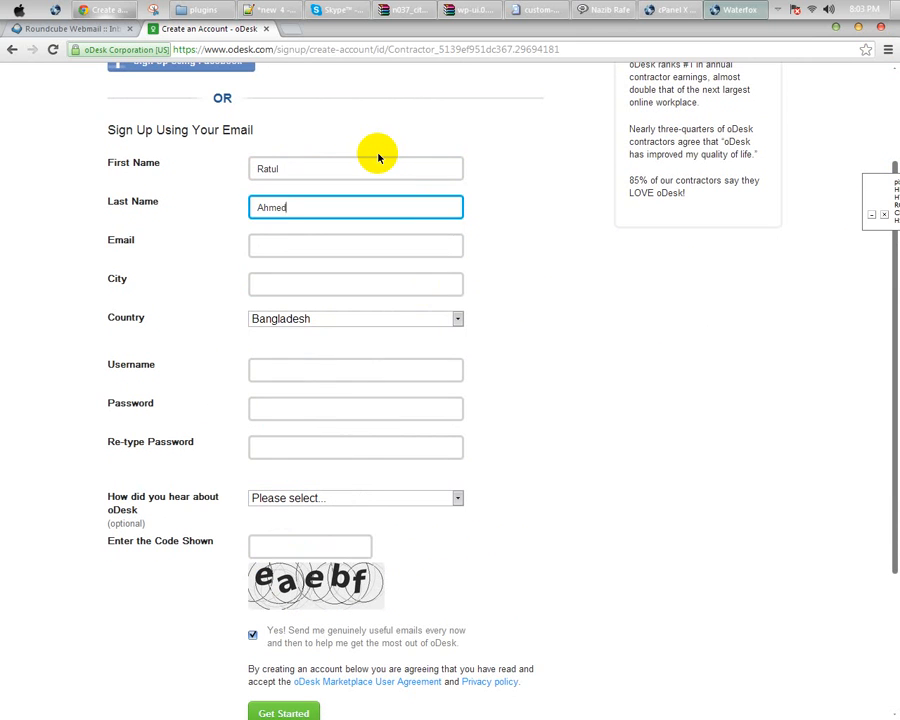
key("Tab")
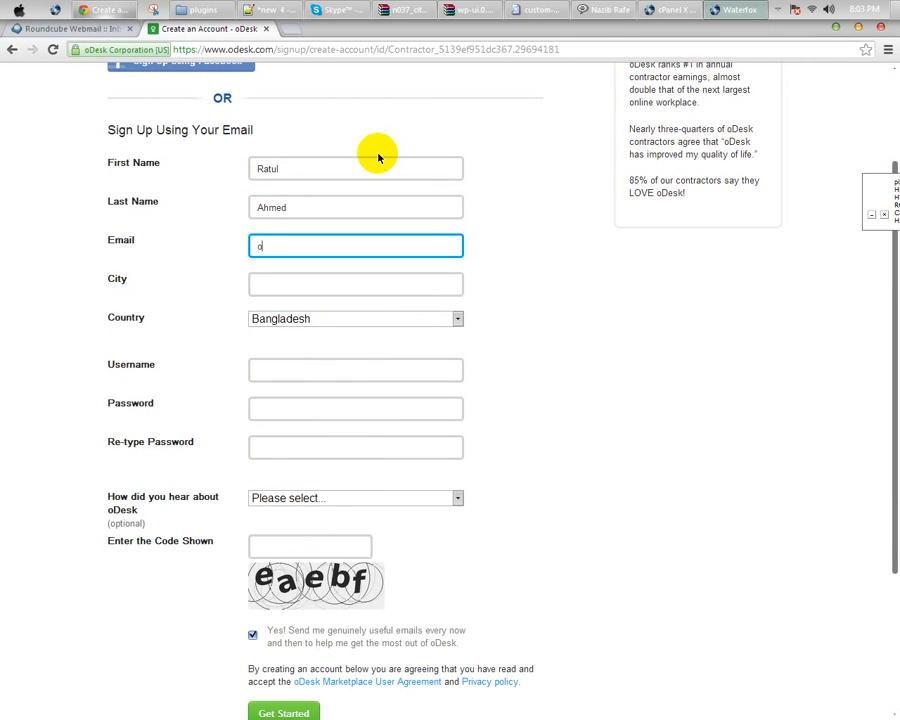
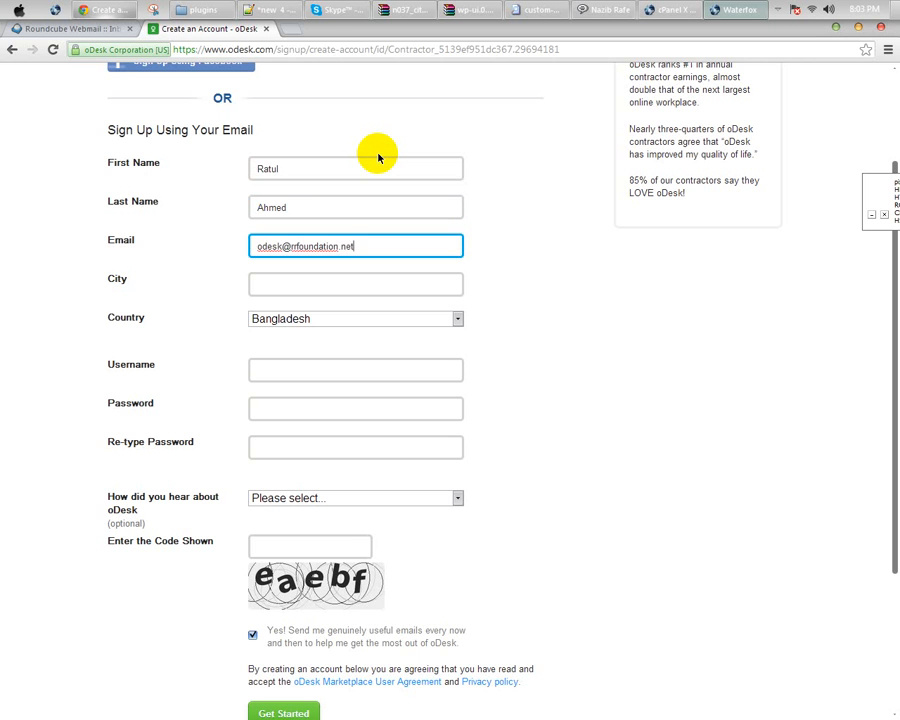
key("Tab")
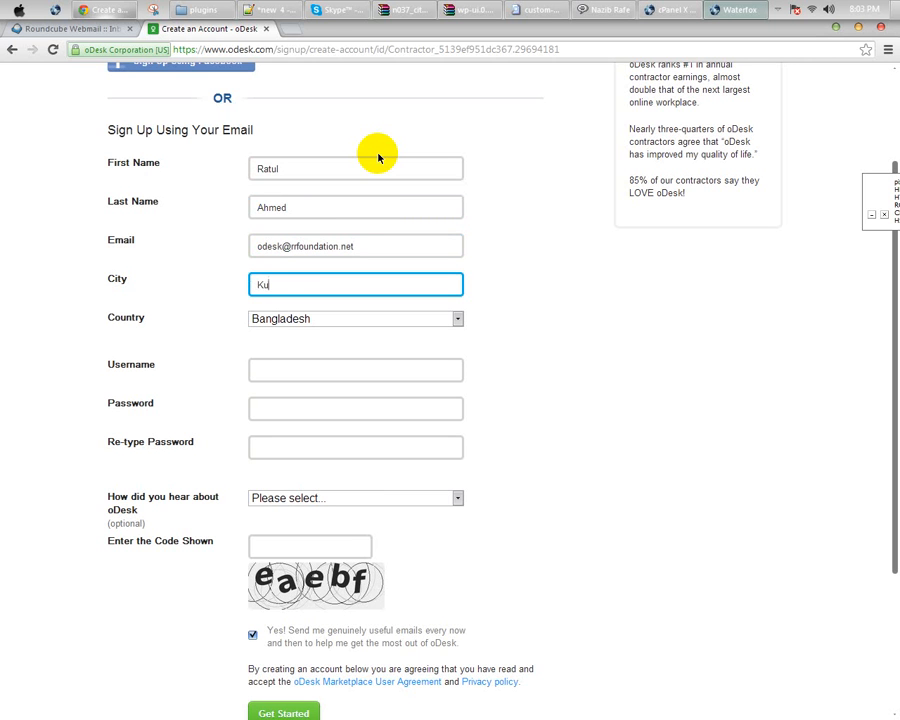
Step: Fill in the username and password, leaving the referral source unselected
left_click(293, 378)
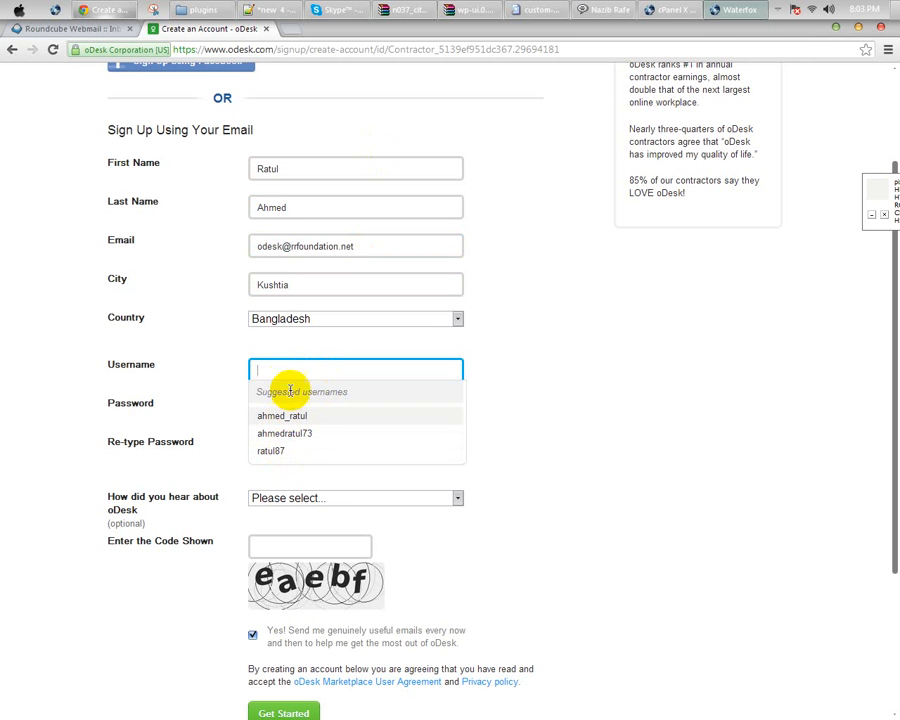
type("ase")
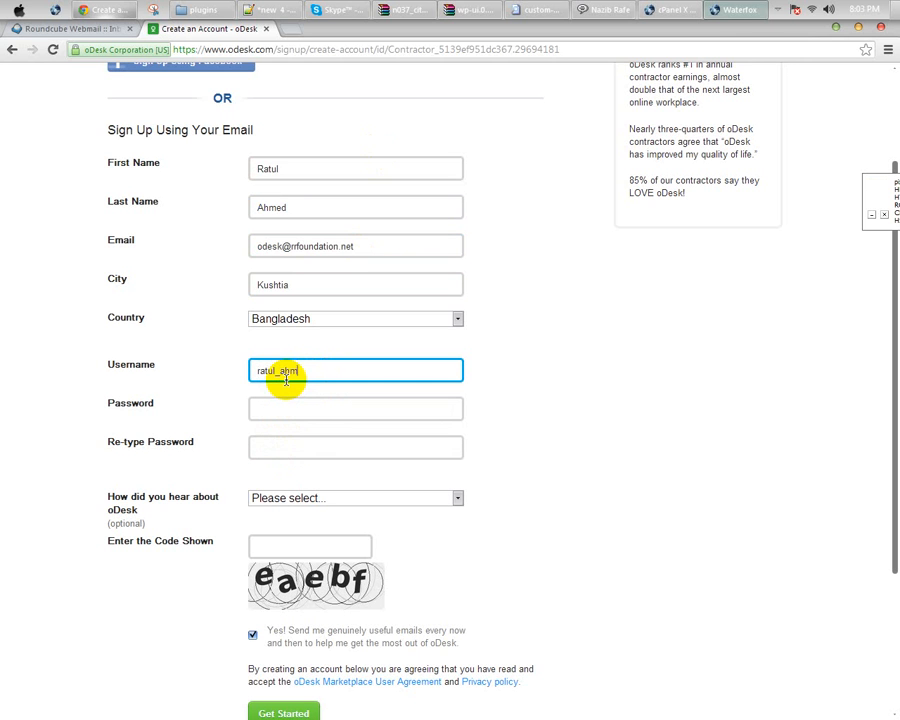
left_click(275, 408)
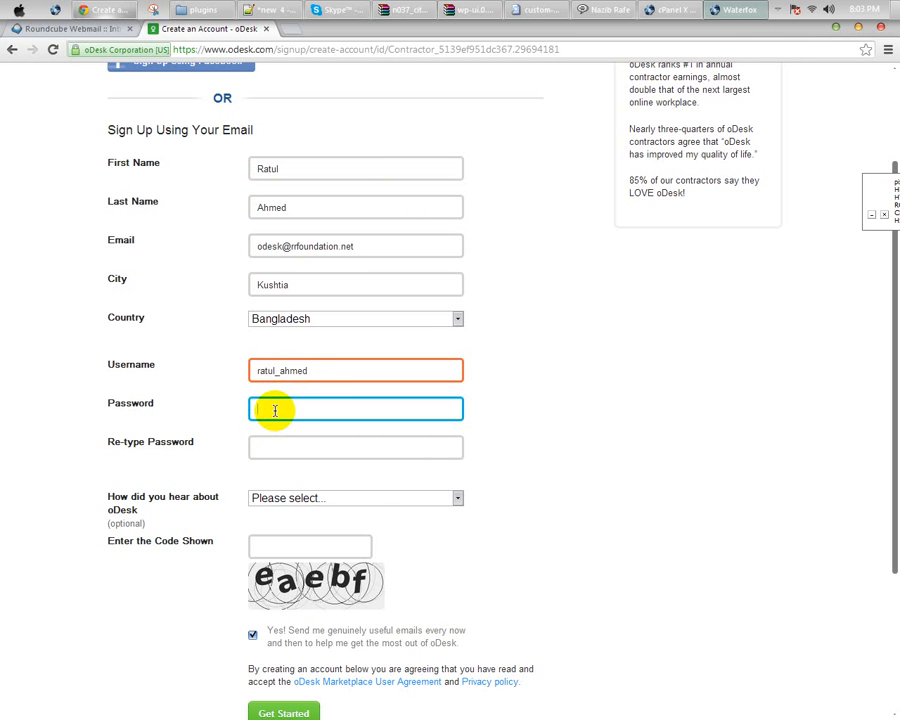
left_click(321, 370)
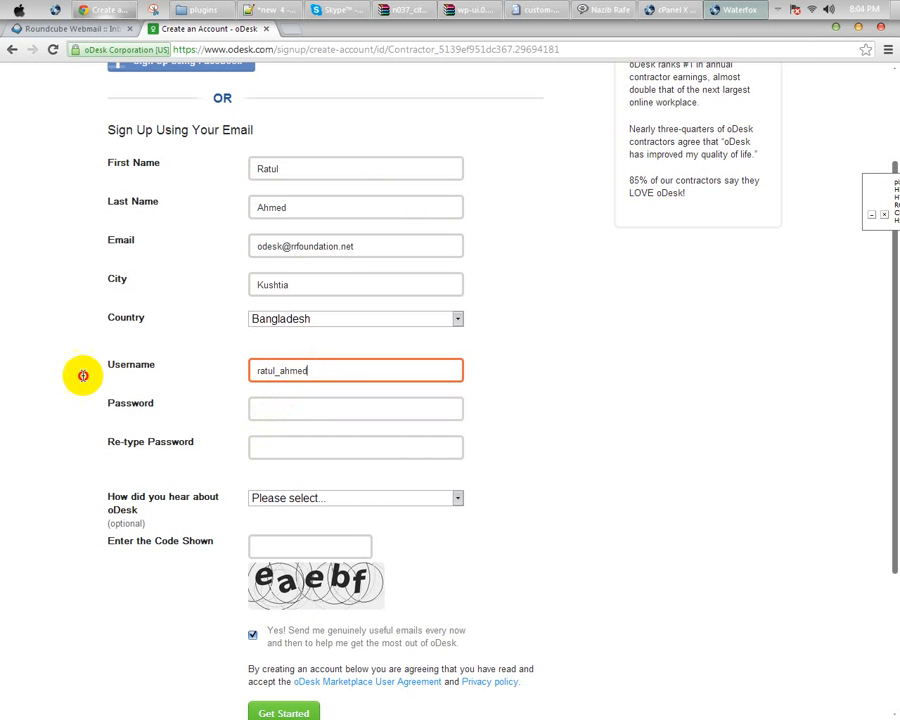
key("ctrl+a")
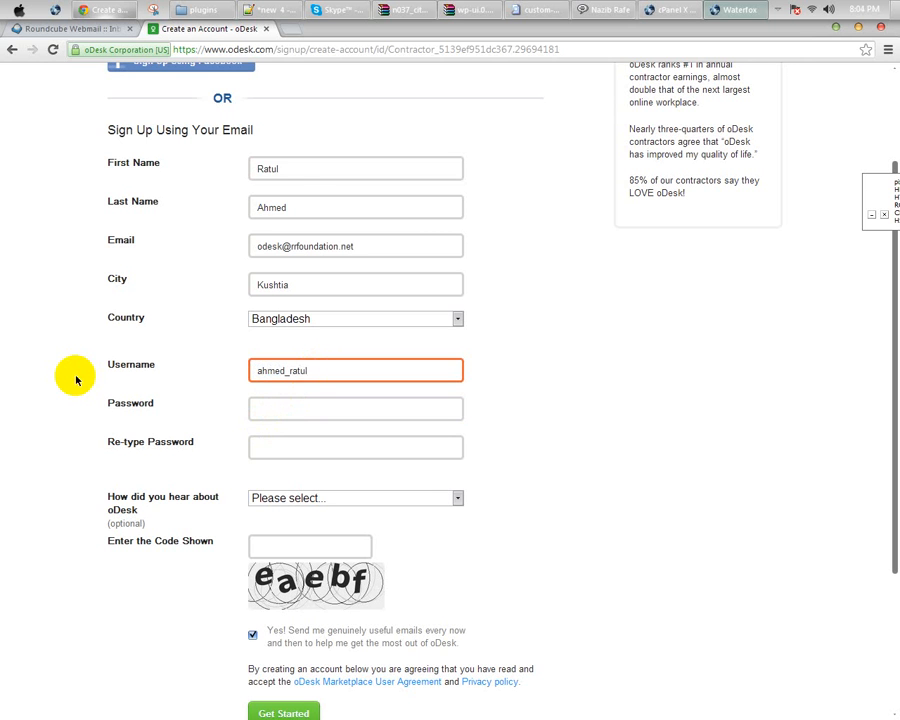
left_click(275, 408)
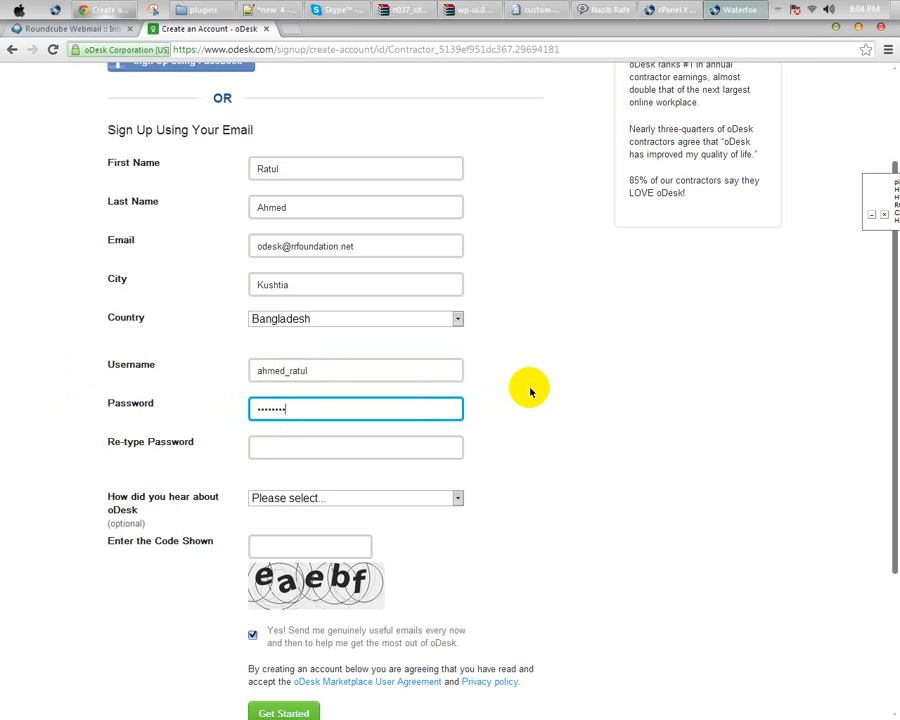
key("Tab")
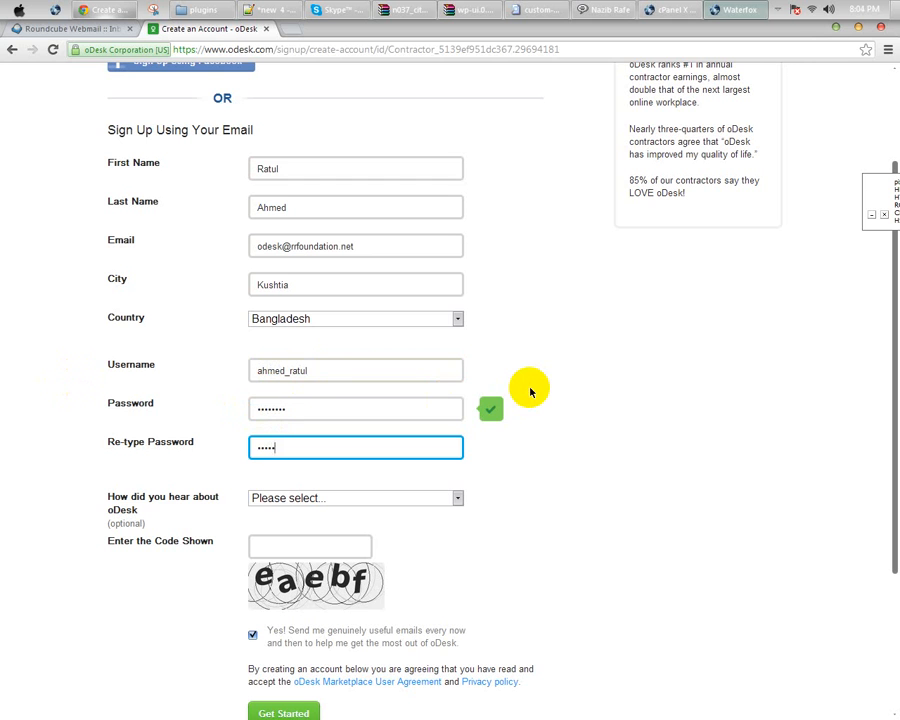
left_click(398, 409)
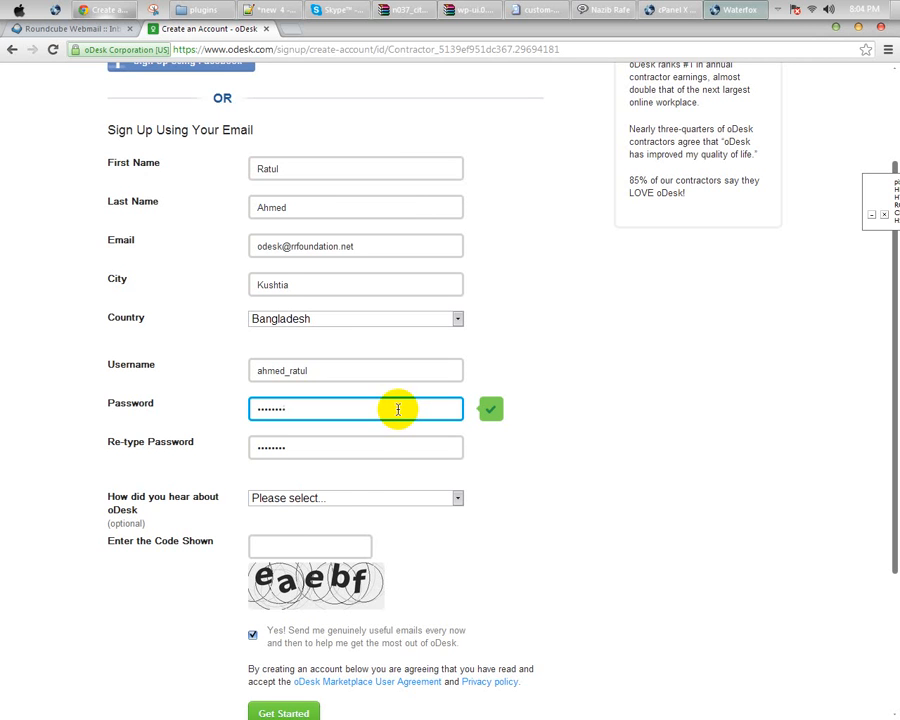
left_click(288, 498)
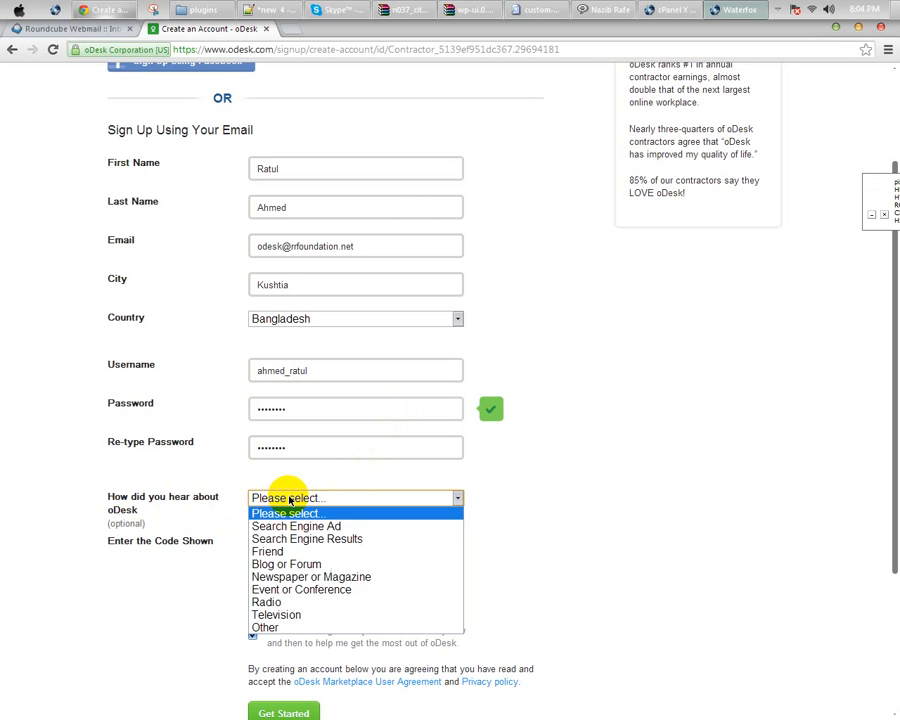
left_click(289, 499)
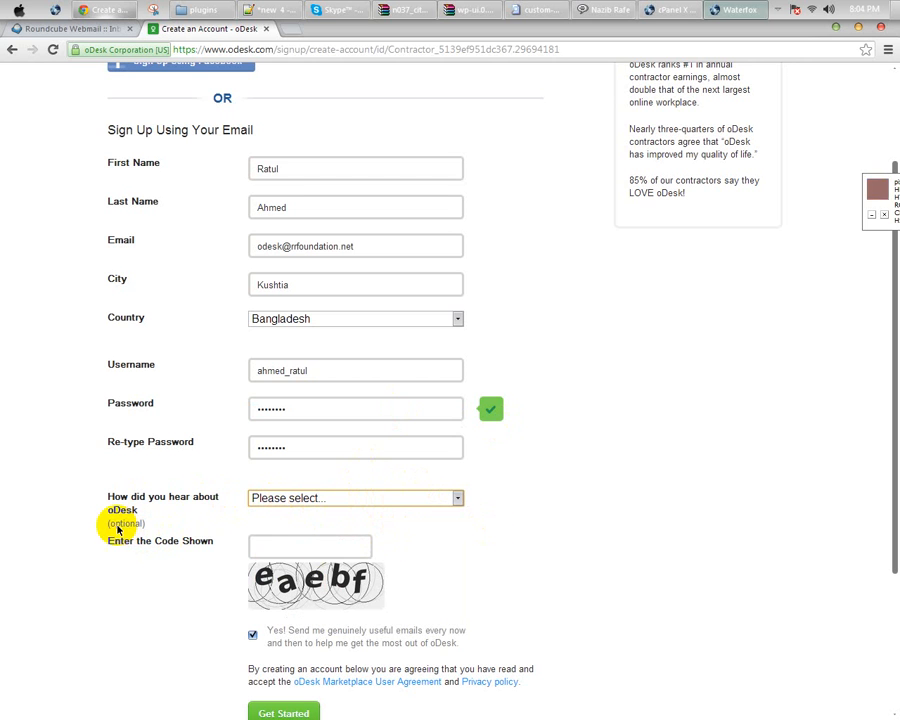
Step: Enter the CAPTCHA code, keep the useful-emails option ticked and submit the form
left_click(293, 549)
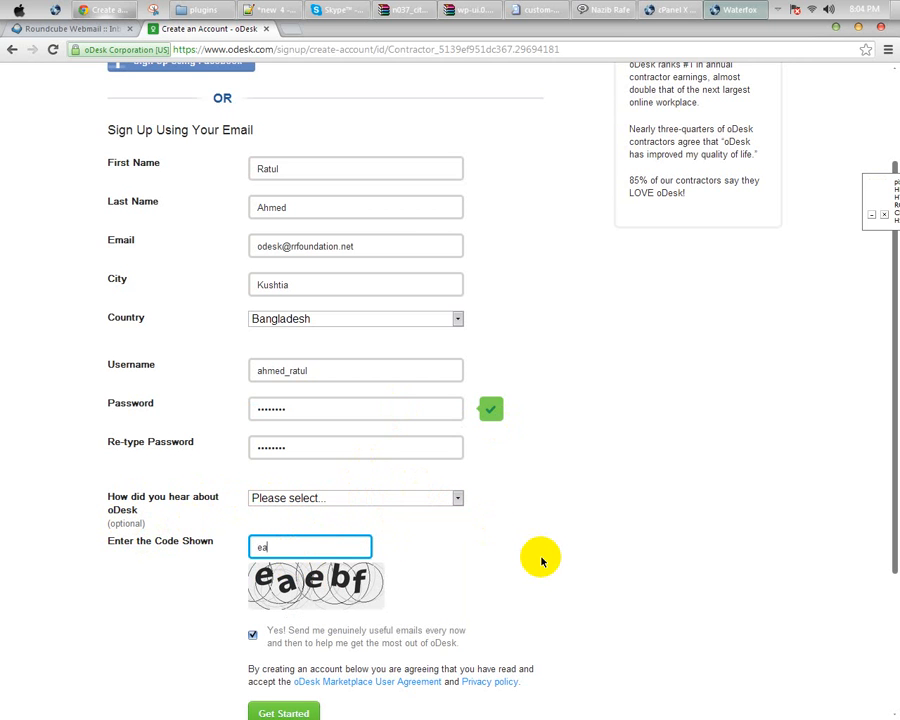
type("eaebf")
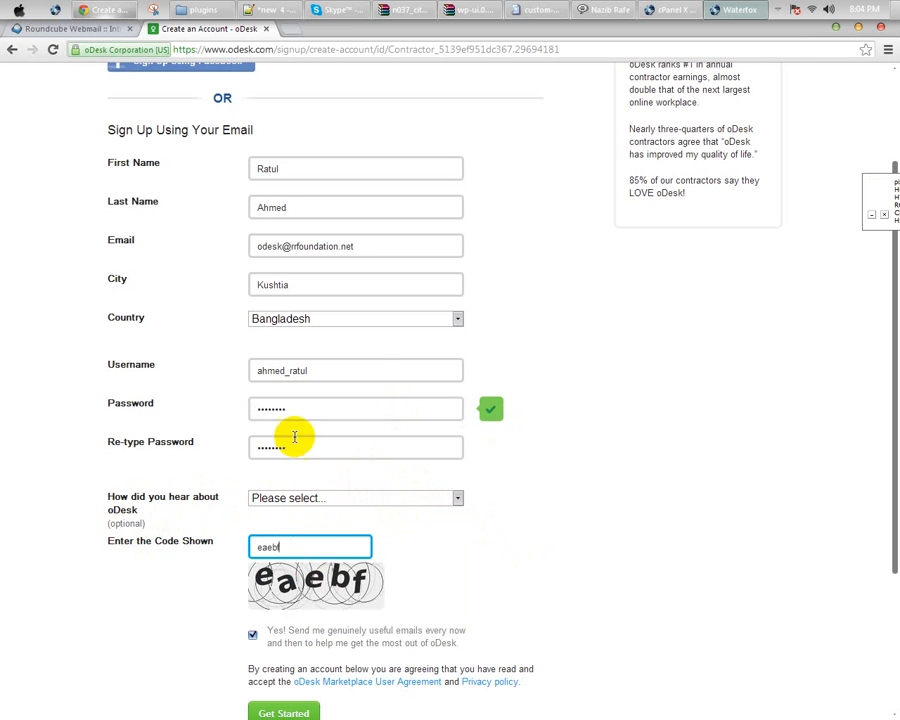
left_click(258, 371)
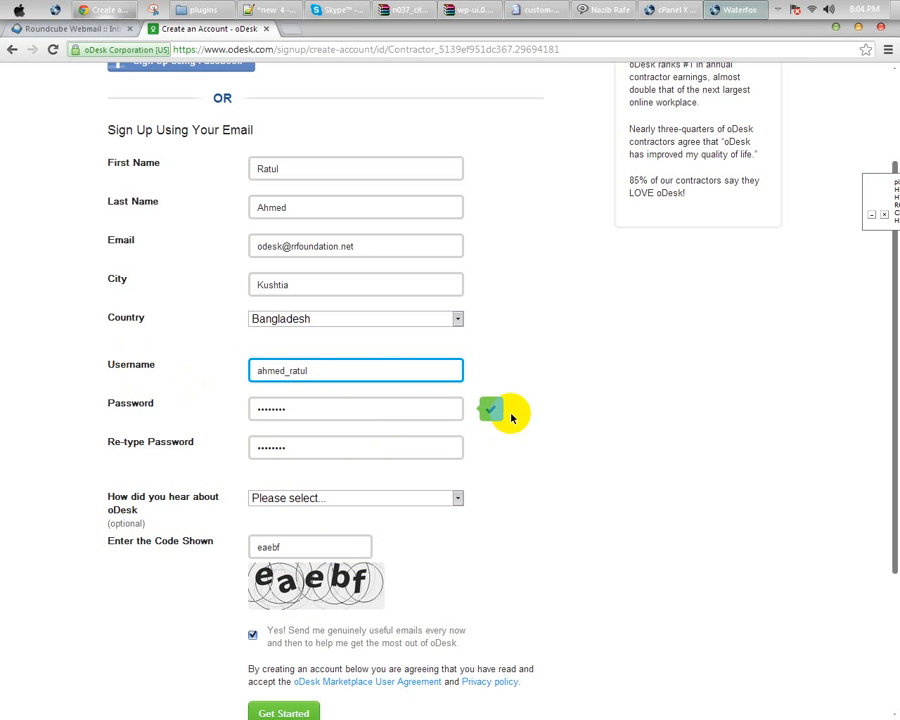
left_click(367, 247)
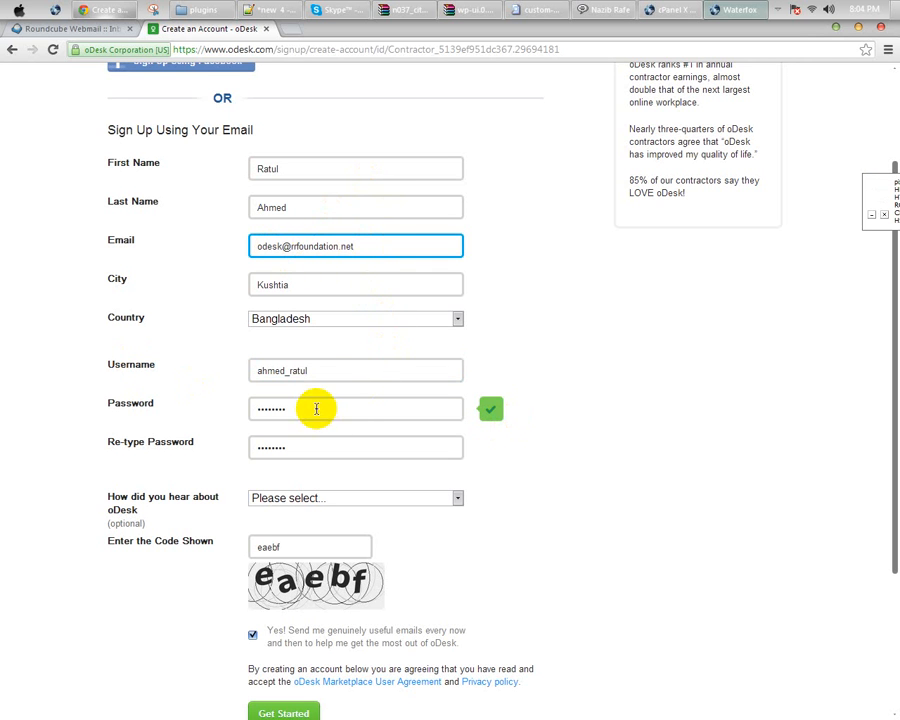
left_click(342, 371)
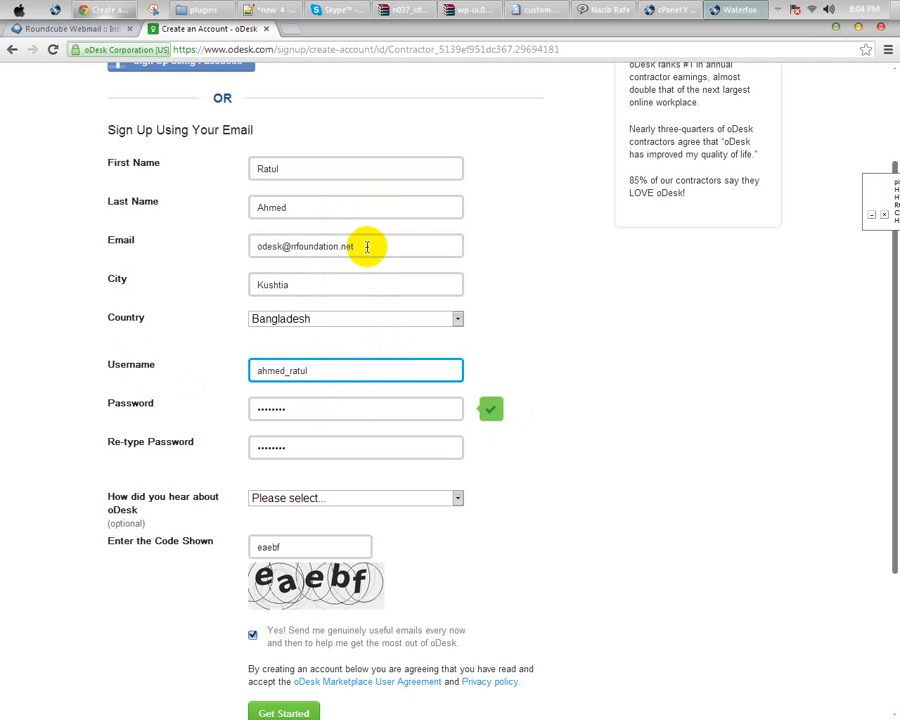
scroll(560, 420, "down", 1)
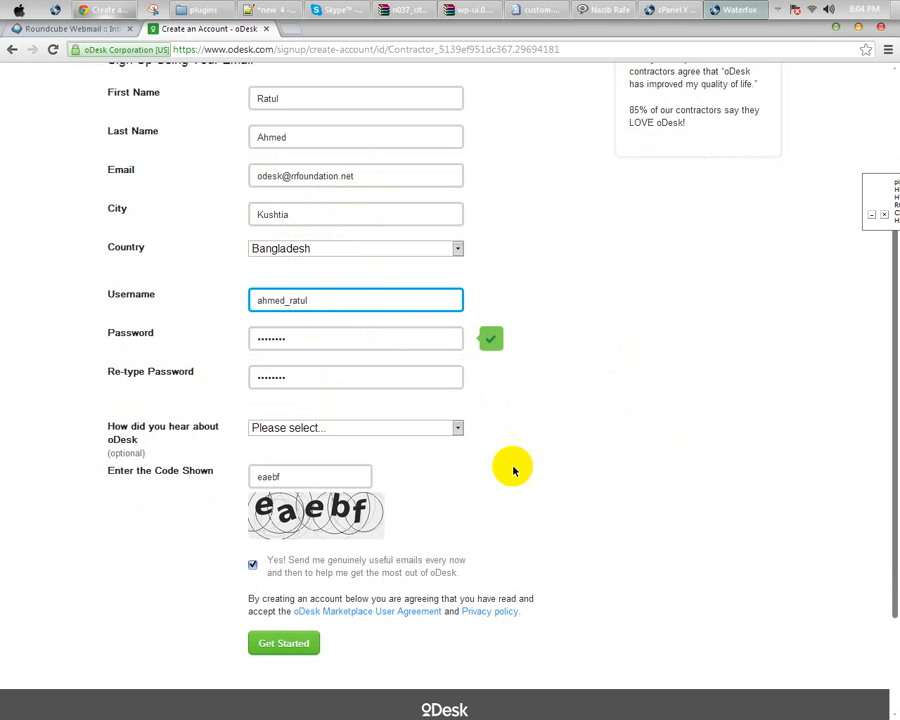
left_click(252, 565)
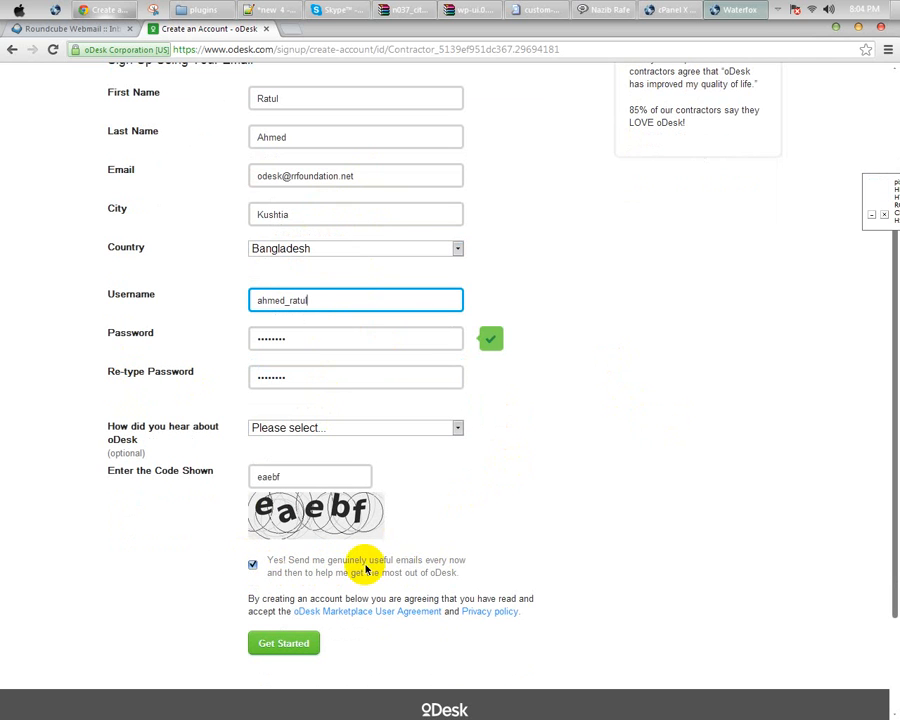
left_click(281, 637)
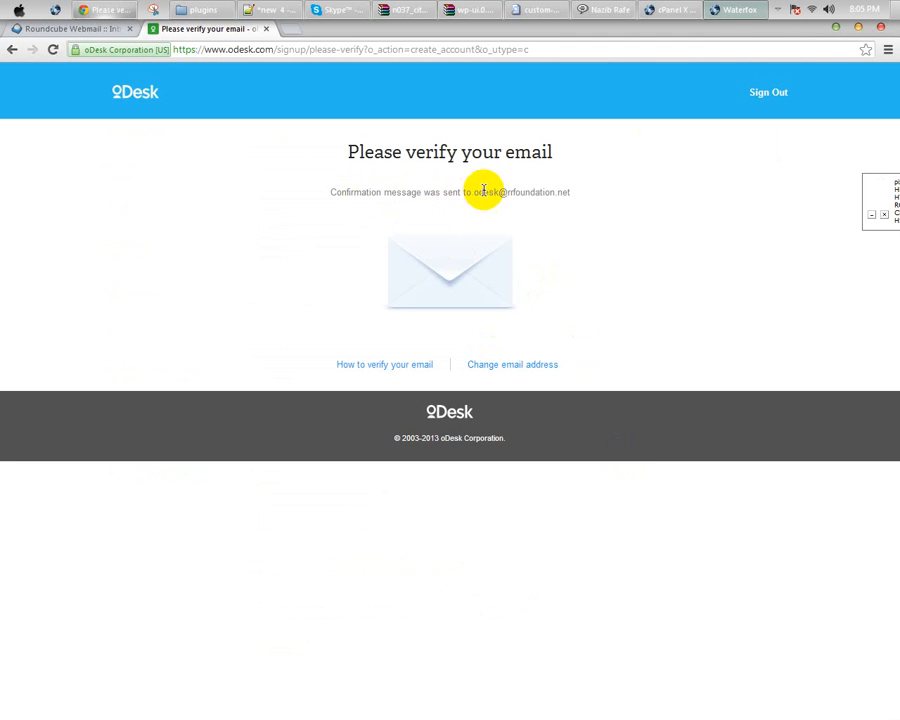
Step: Find the oDesk verification email in the Roundcube Inbox and follow its verify link
left_click(51, 29)
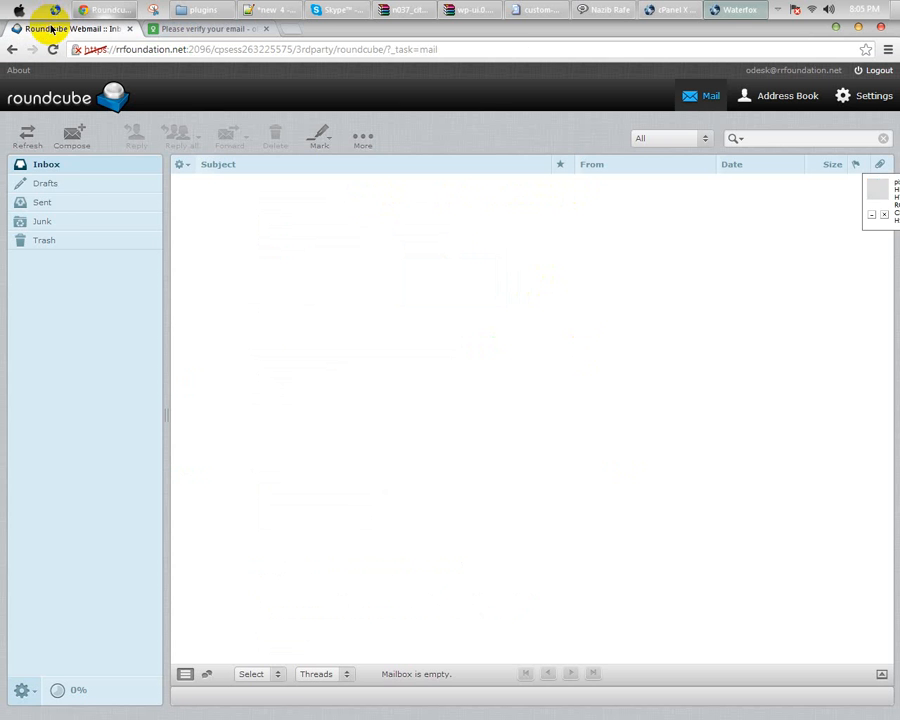
left_click(30, 141)
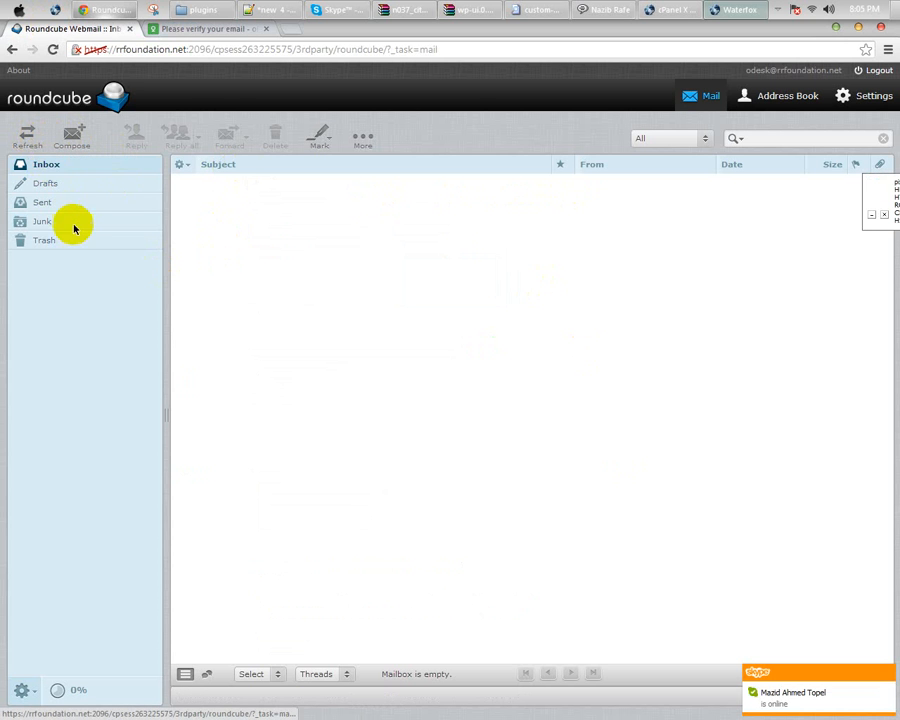
left_click(42, 221)
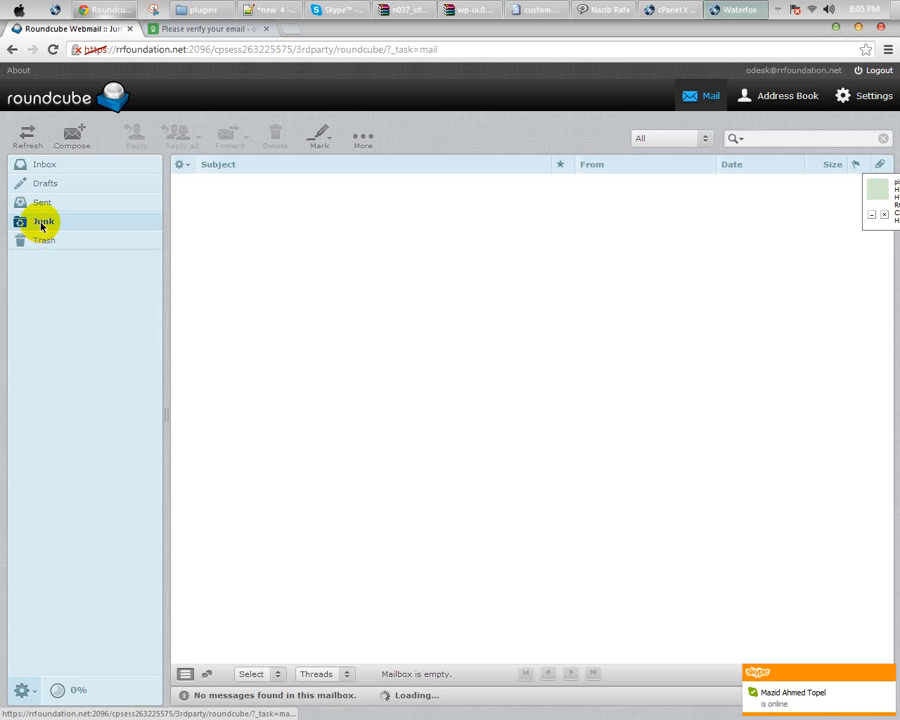
left_click(41, 166)
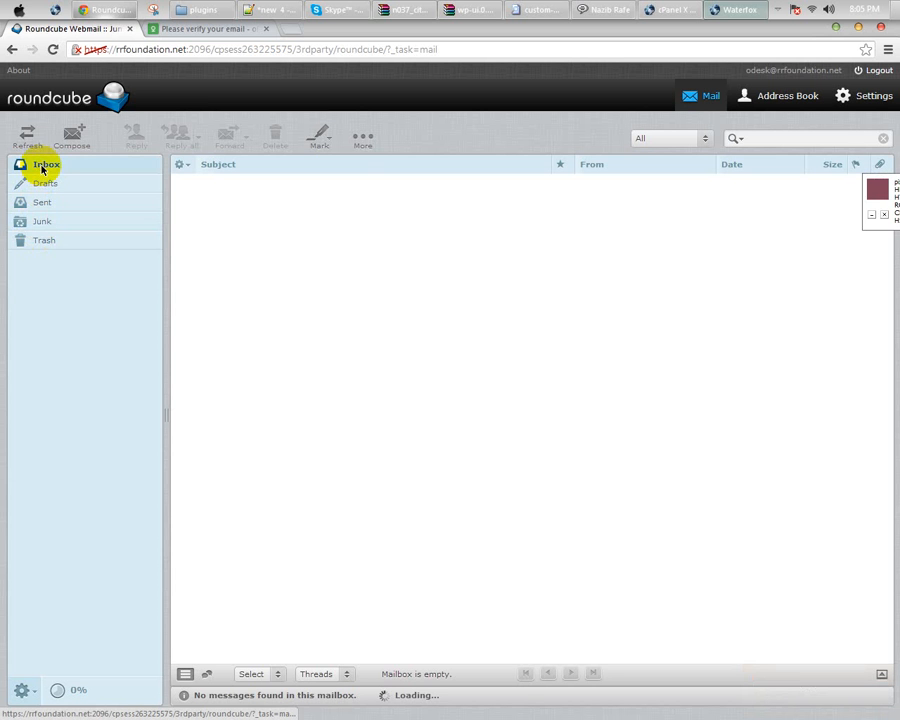
left_click(30, 138)
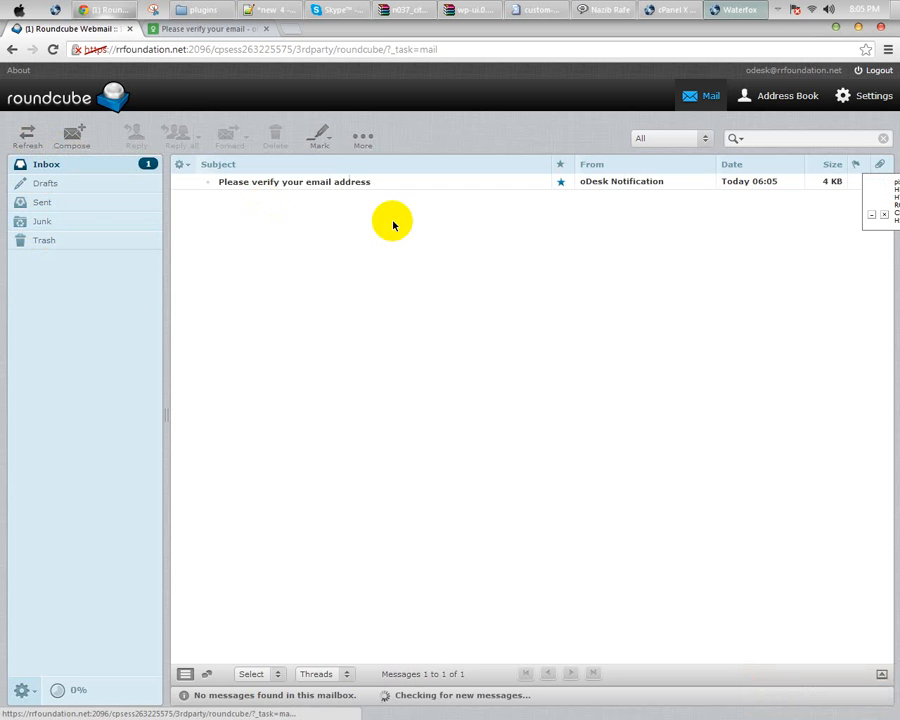
double_click(349, 182)
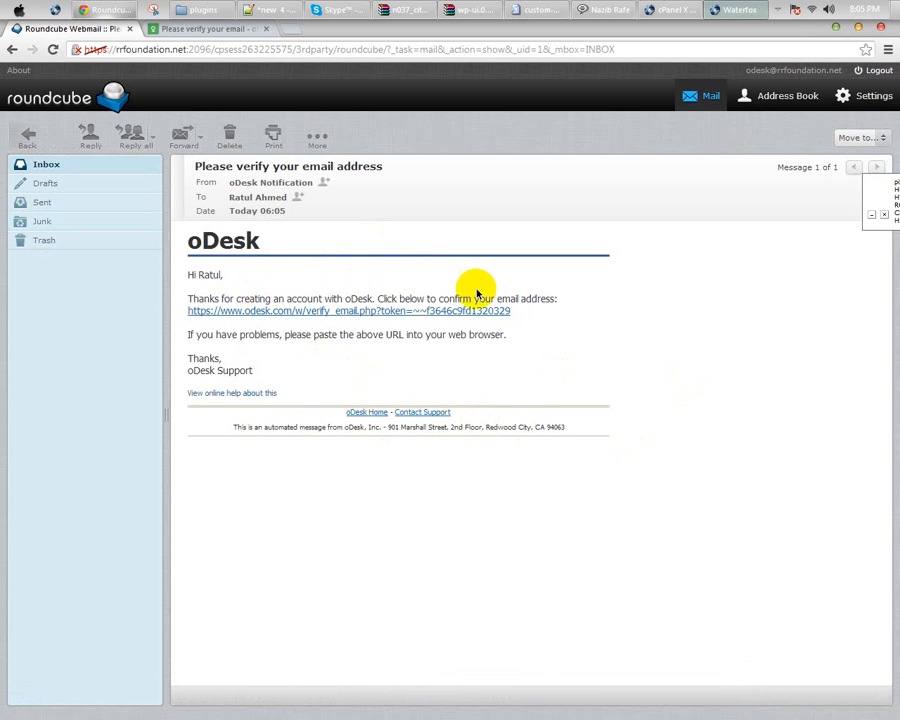
left_click(412, 312)
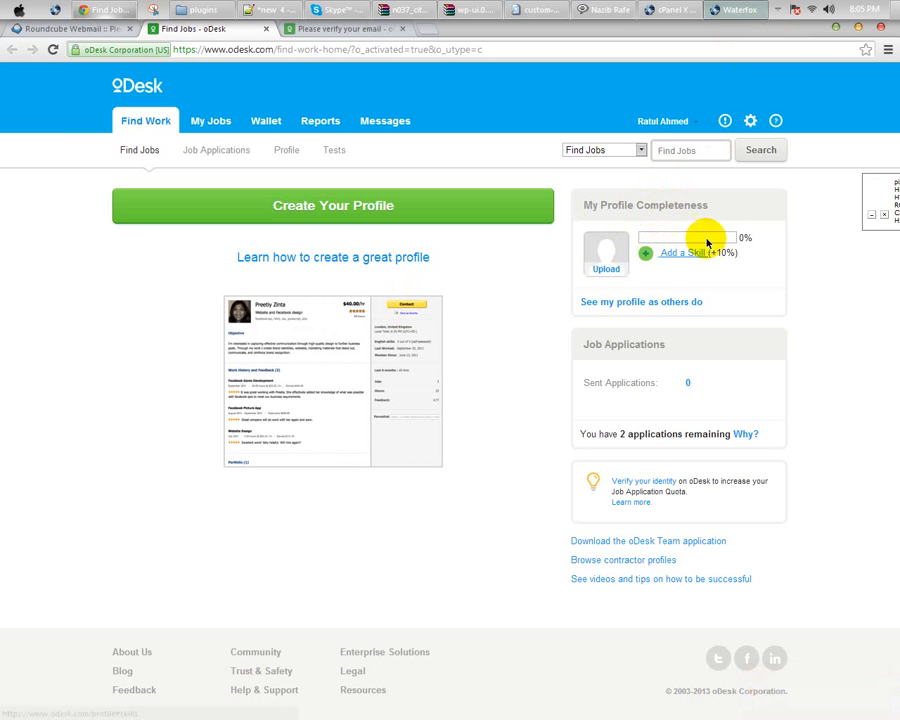
Step: Start building the contractor profile from the Find Work page with Create Your Profile
mouse_move(617, 240)
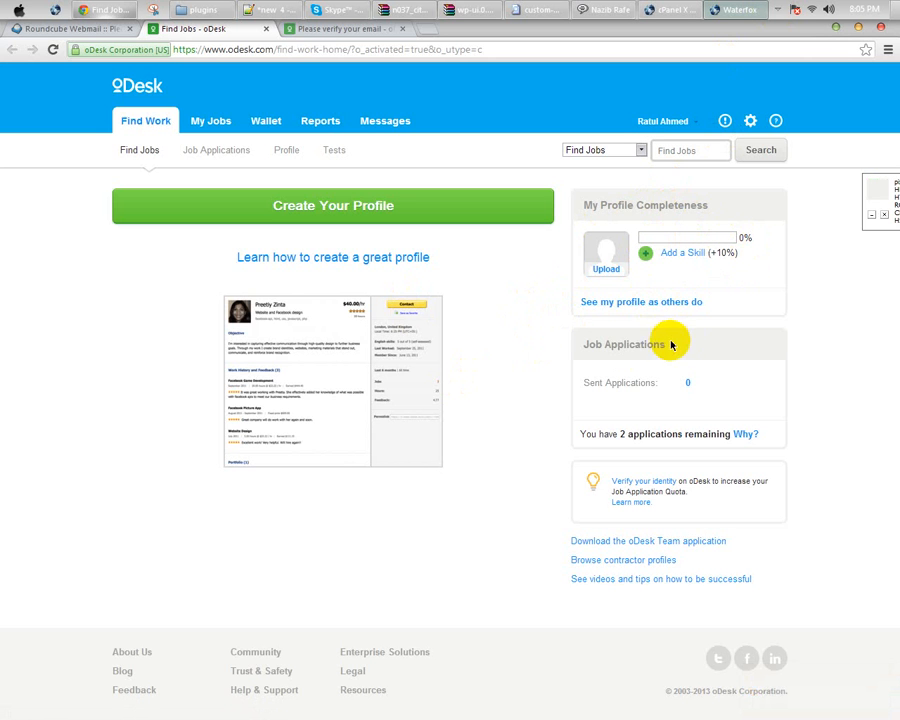
left_click(305, 210)
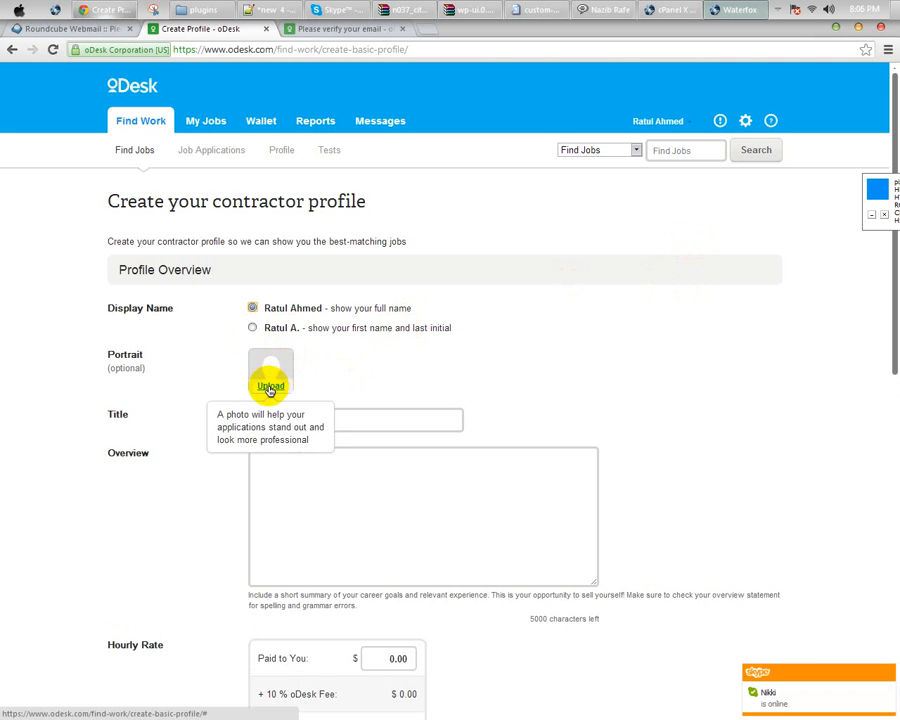
Step: Browse the oDesk, Castro and Sample Pictures folders for a portrait image
left_click(270, 388)
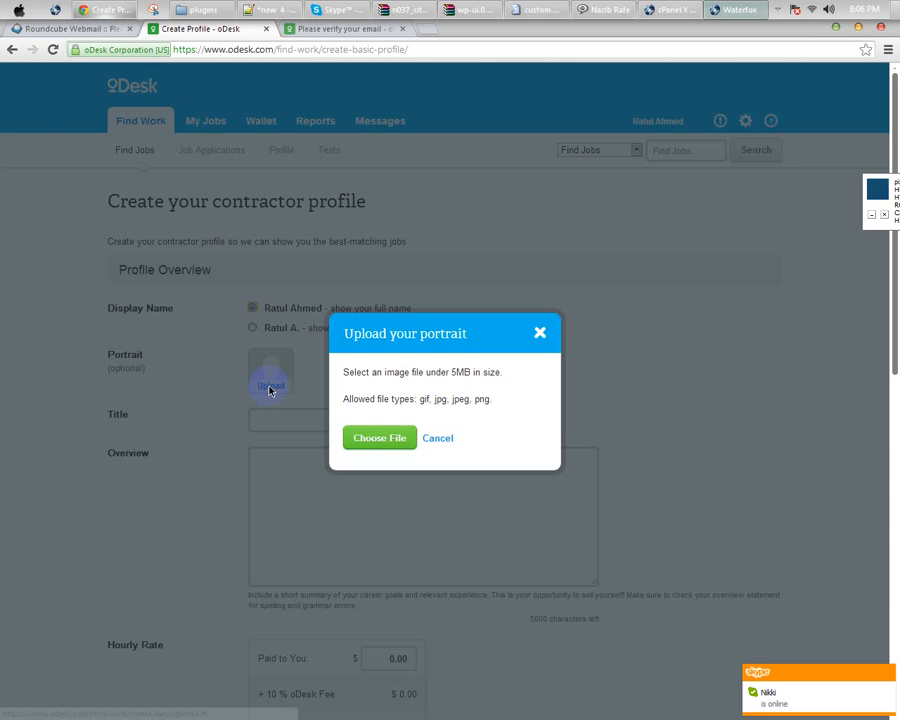
left_click(362, 437)
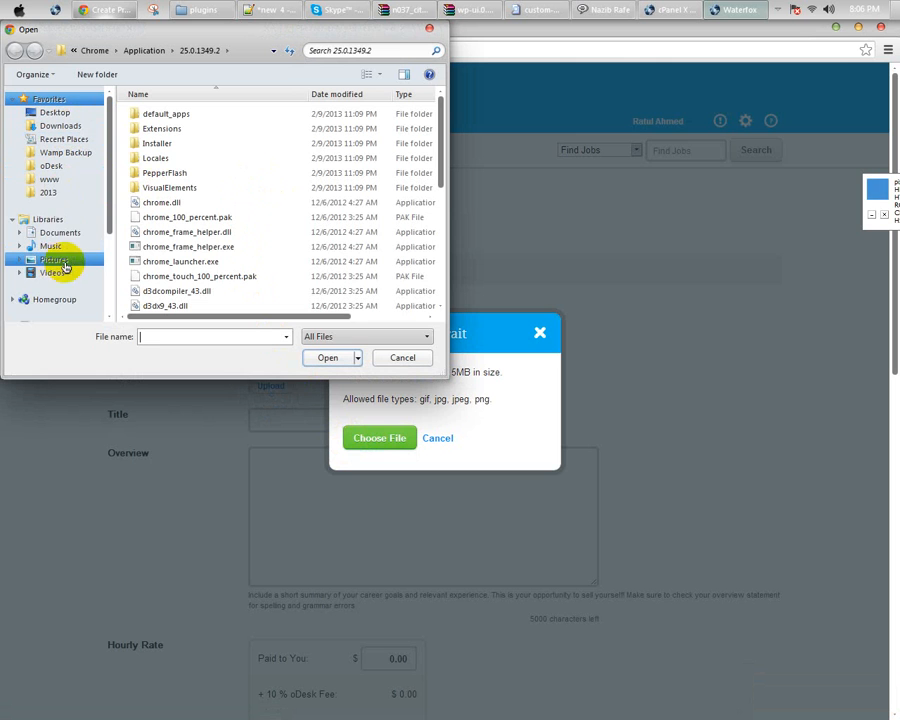
left_click(55, 167)
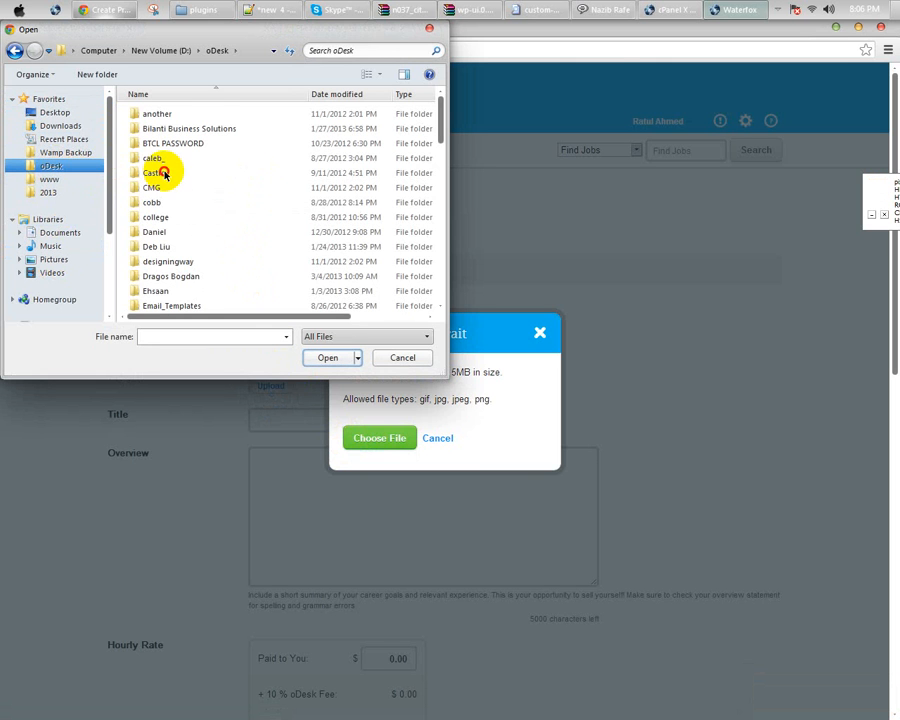
double_click(158, 172)
double_click(162, 116)
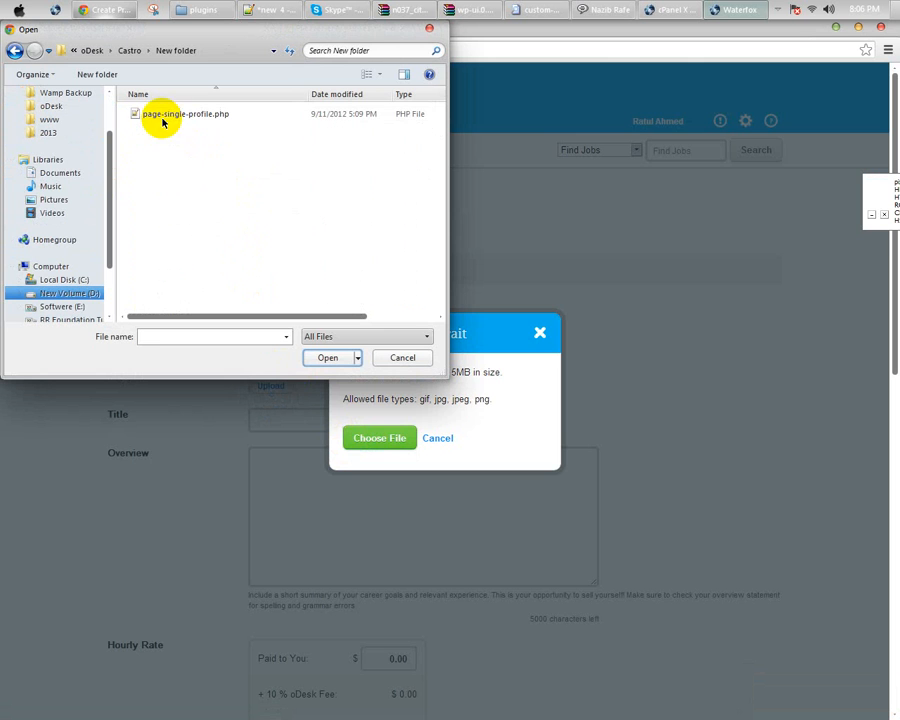
left_click(51, 203)
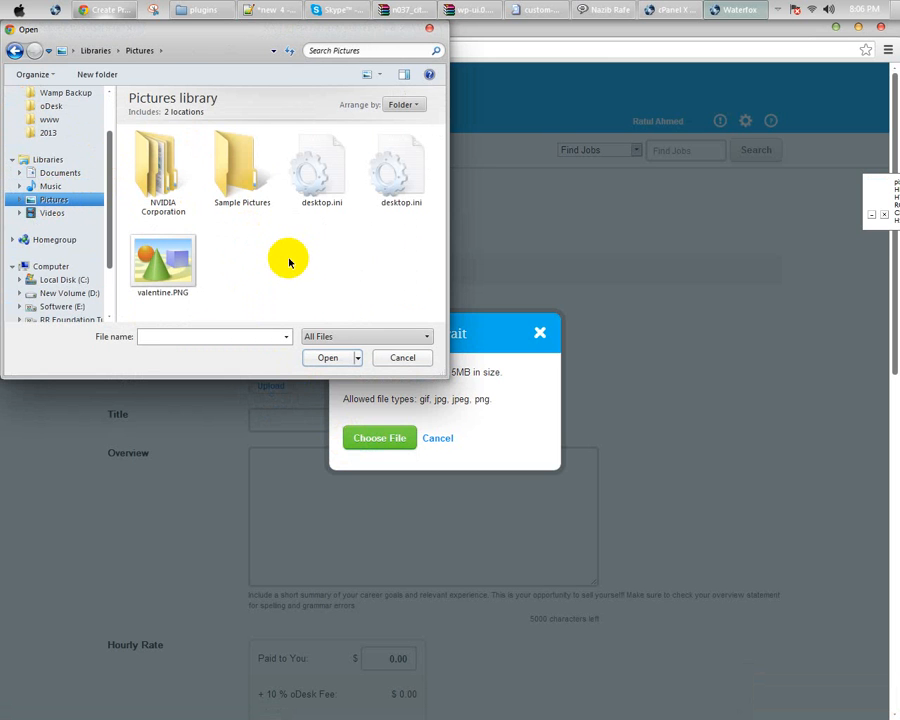
double_click(228, 192)
left_click(227, 231)
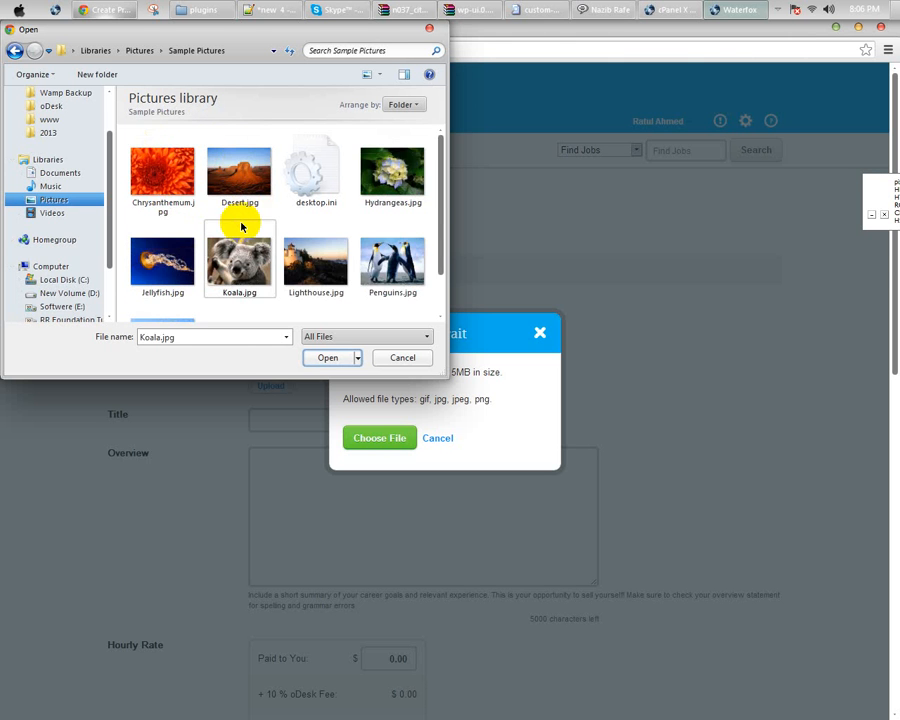
Step: Upload the photo from the Desktop as the profile portrait
scroll(236, 235, "down", 1)
scroll(237, 235, "up", 1)
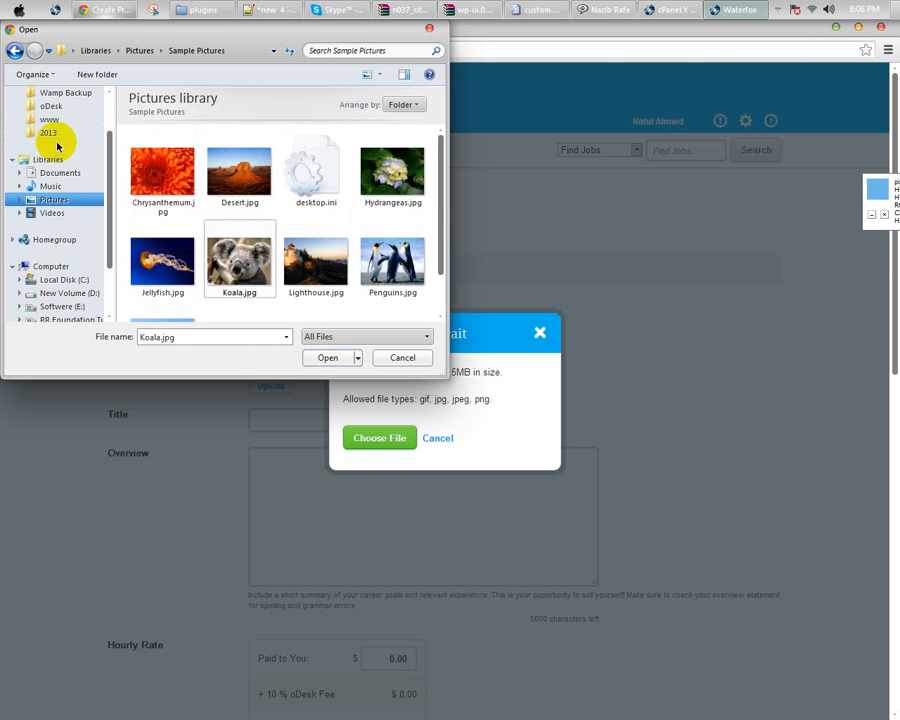
scroll(106, 118, "up", 2)
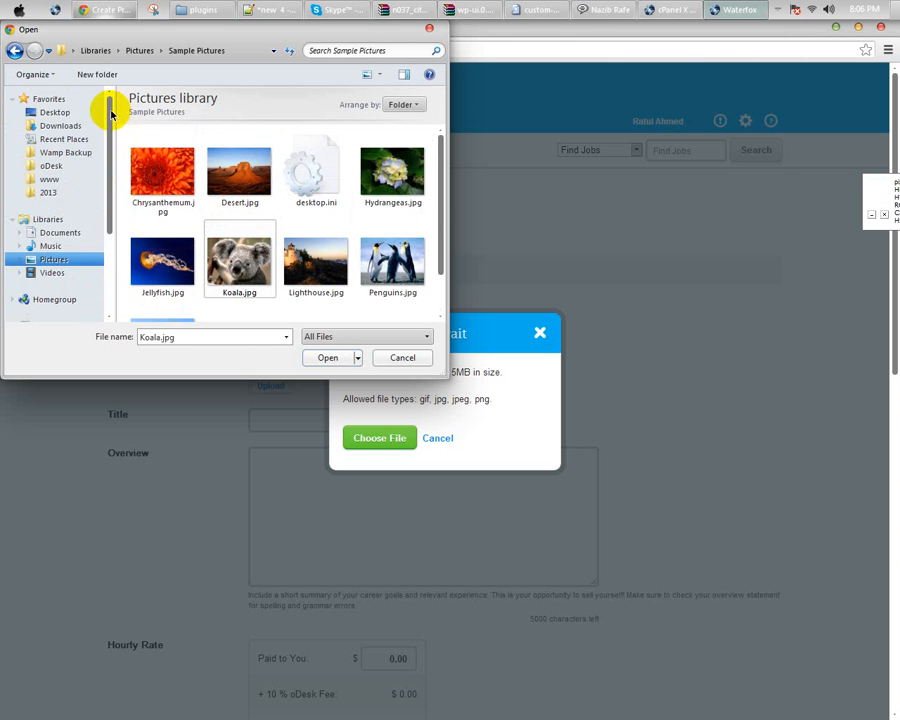
left_click(62, 112)
scroll(300, 222, "down", 5)
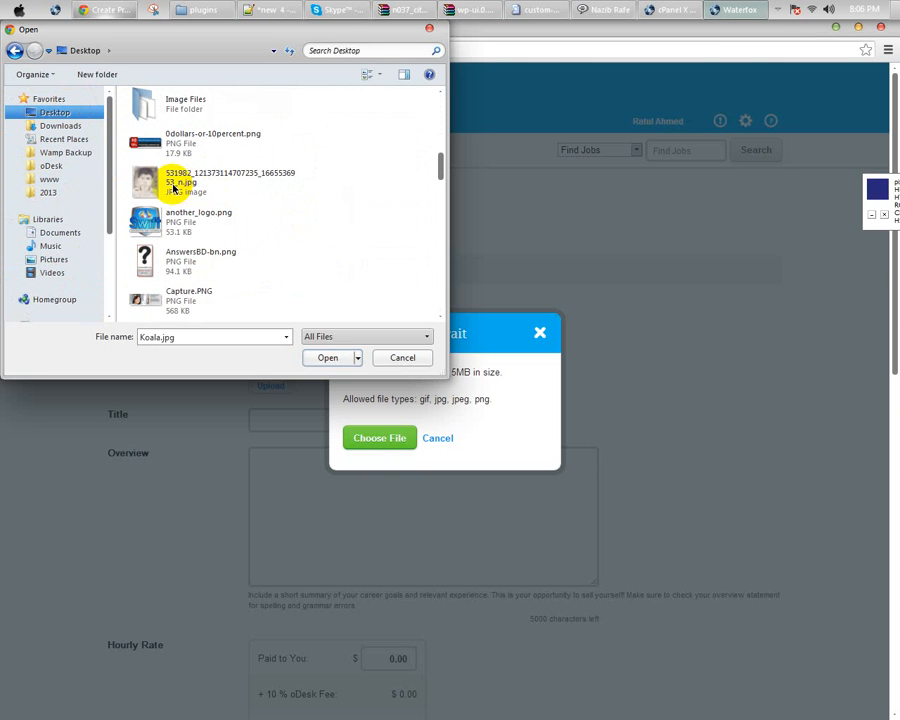
double_click(175, 185)
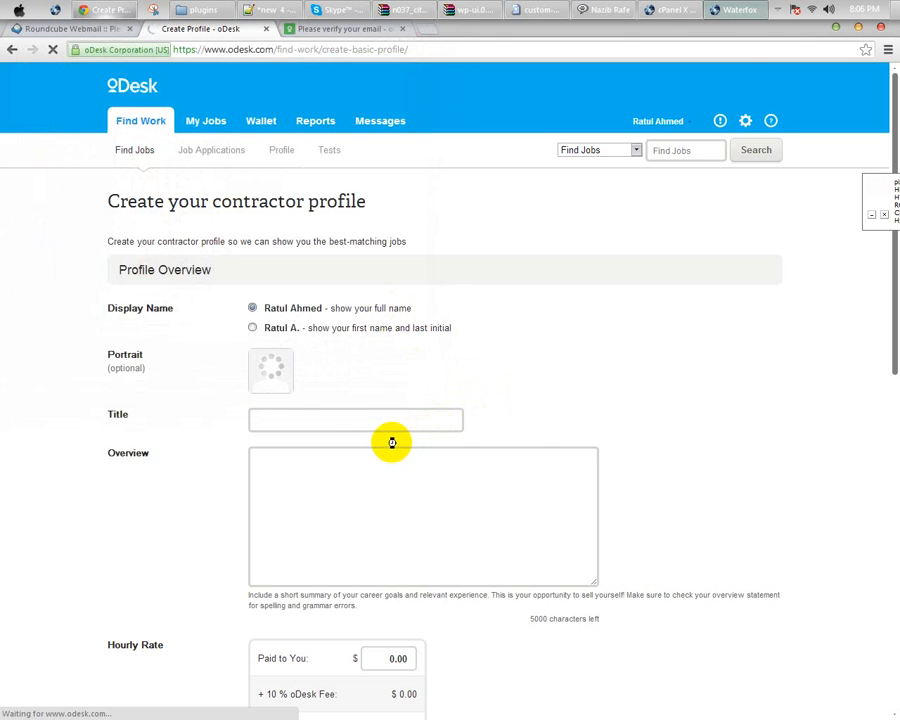
Step: Enter the title 'Wordpress Web Developer' and the overview 'I will update later.'
left_click(282, 414)
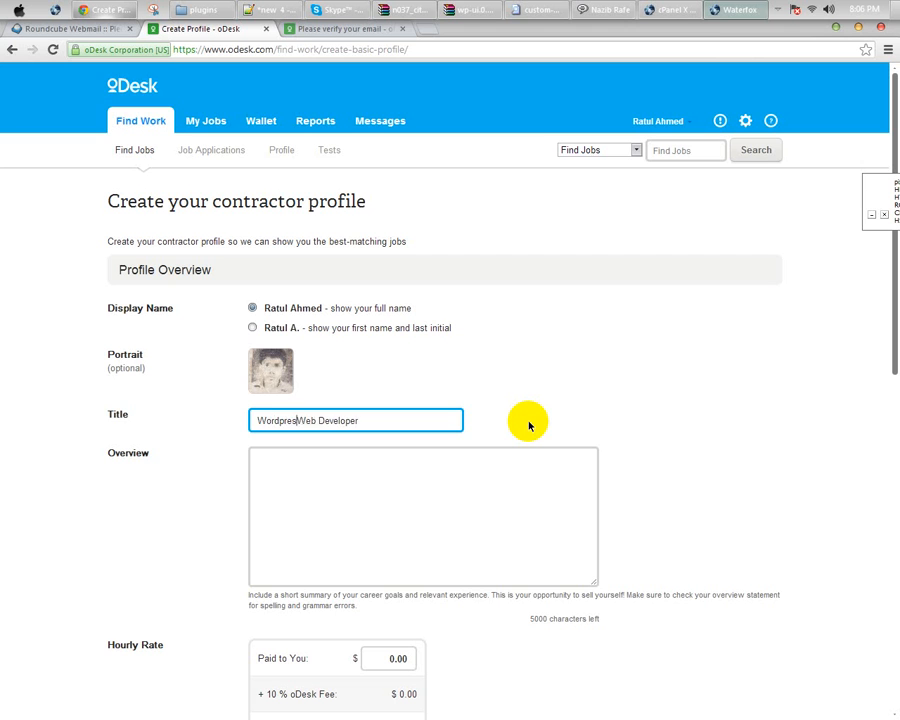
left_click(372, 528)
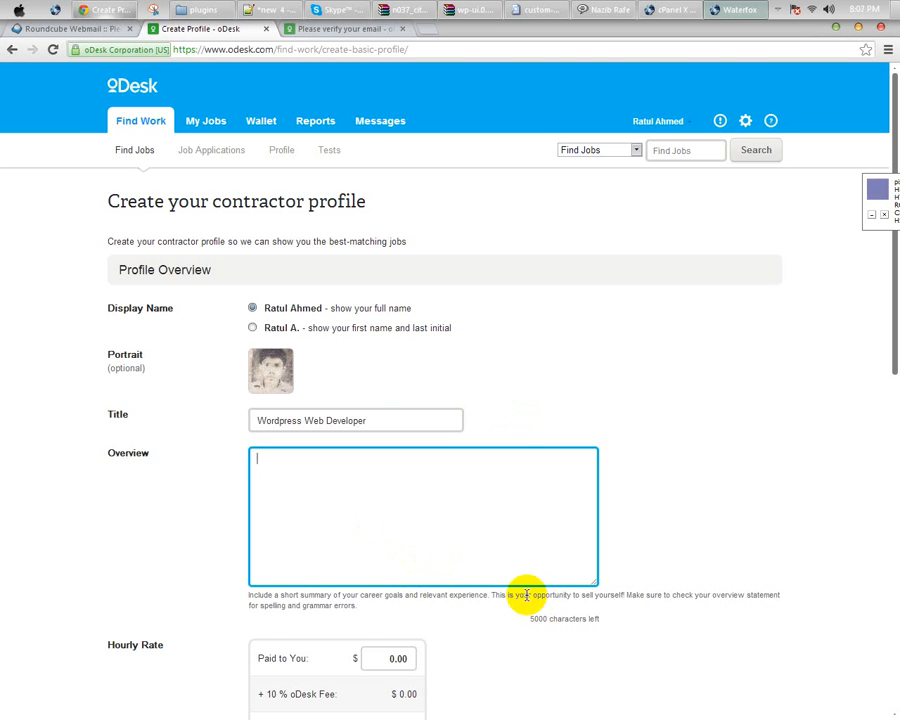
triple_click(300, 596)
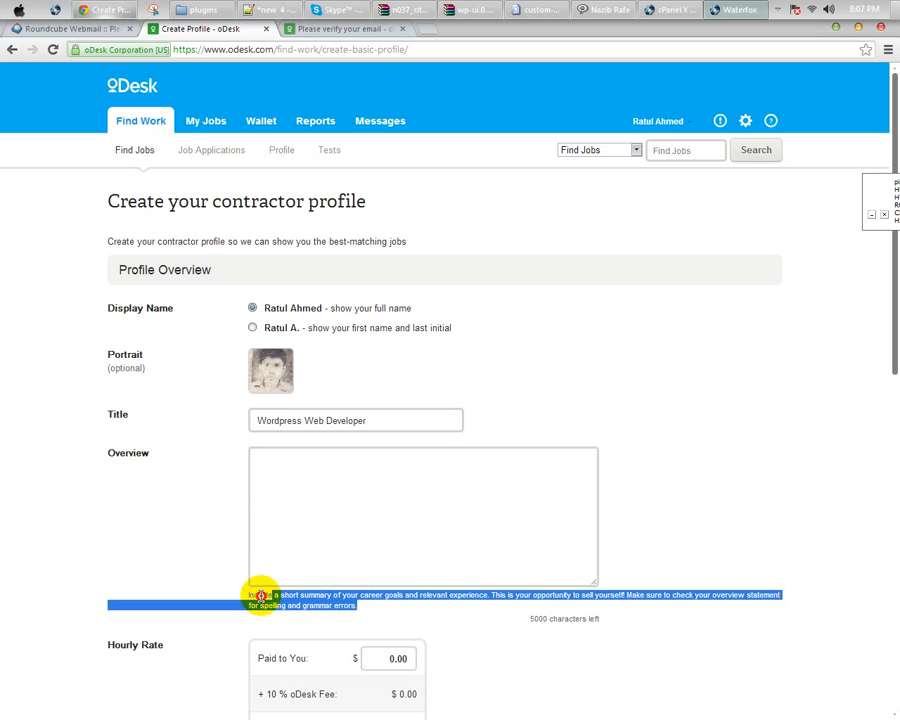
left_click(362, 598)
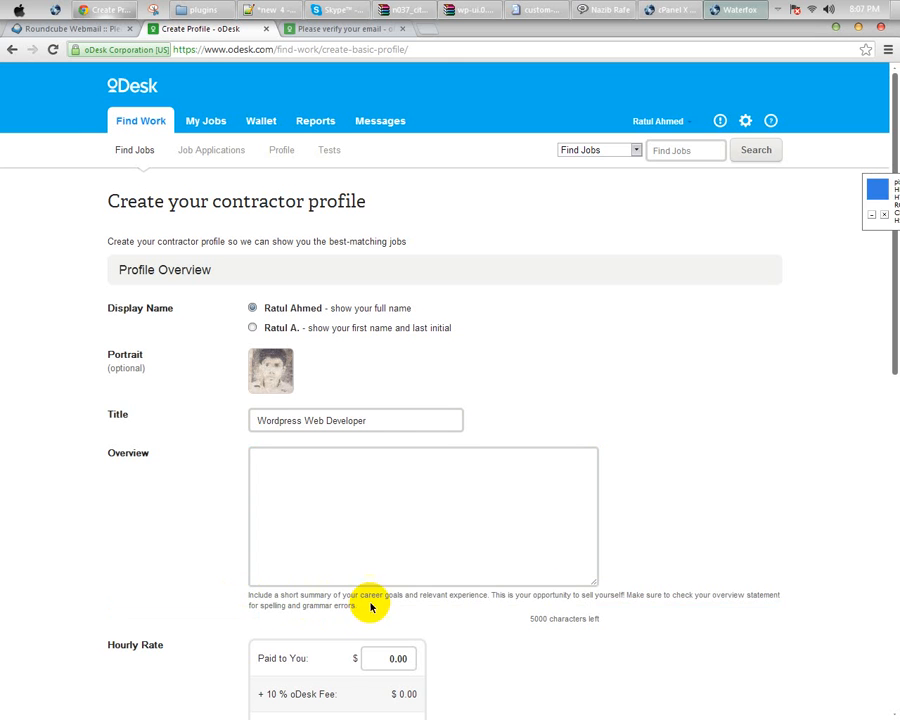
left_click(323, 502)
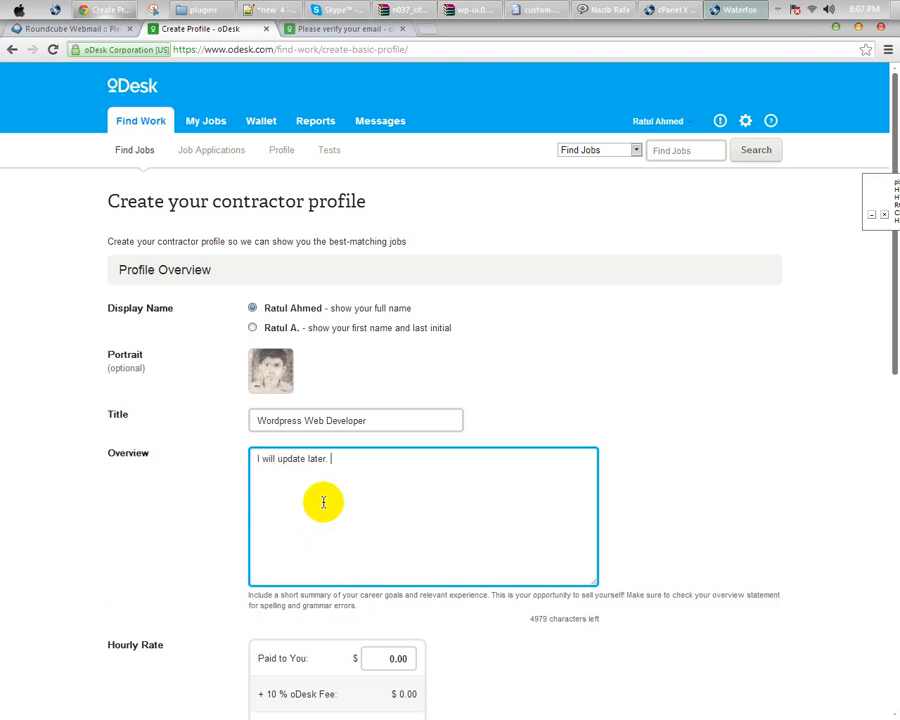
left_click_drag(347, 468, 201, 467)
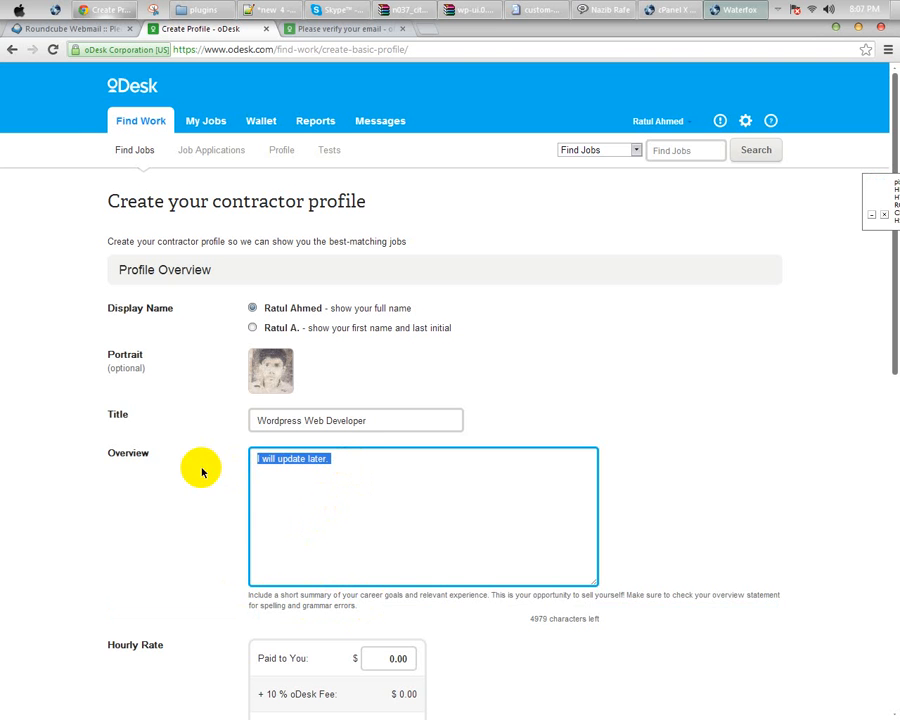
left_click(350, 458)
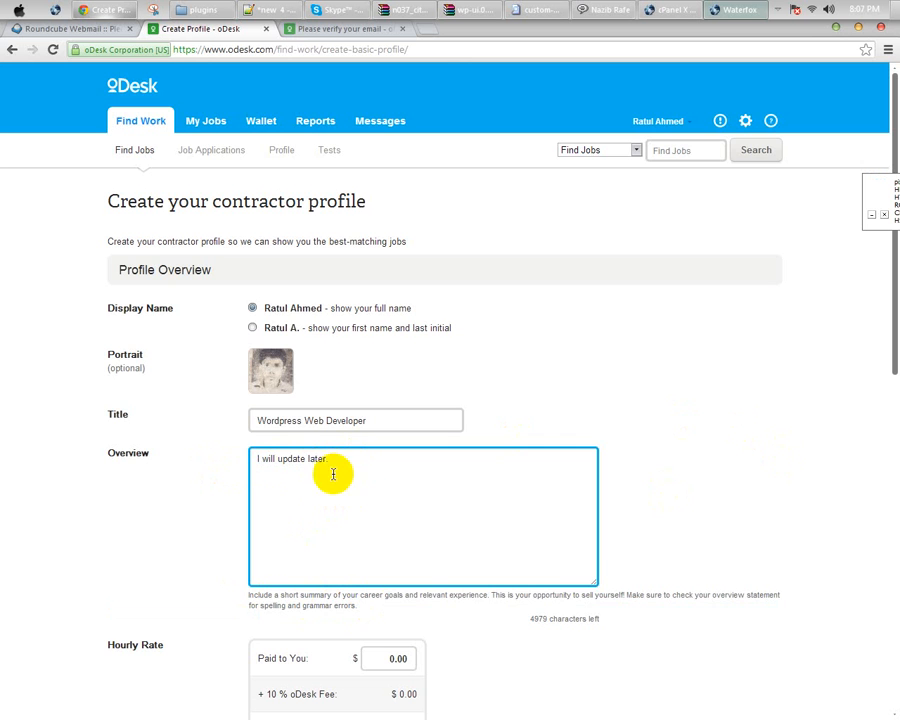
key("ctrl+a")
scroll(406, 494, "down", 2)
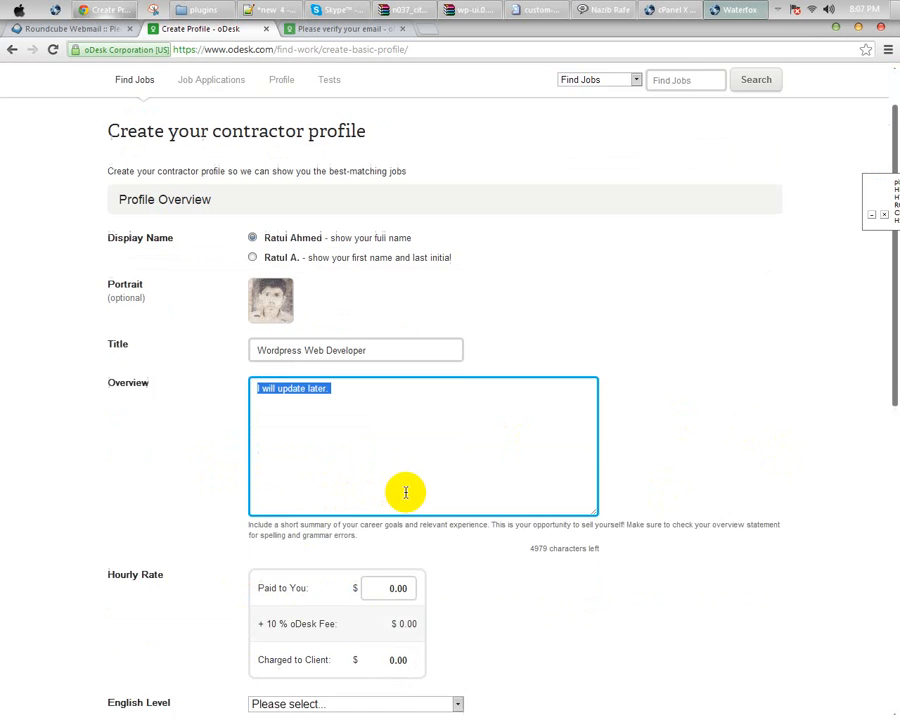
Step: Set the hourly rate to $2.00 ($2.22 to client) and English level to 5 - Fluent
scroll(406, 492, "down", 2)
left_click(372, 516)
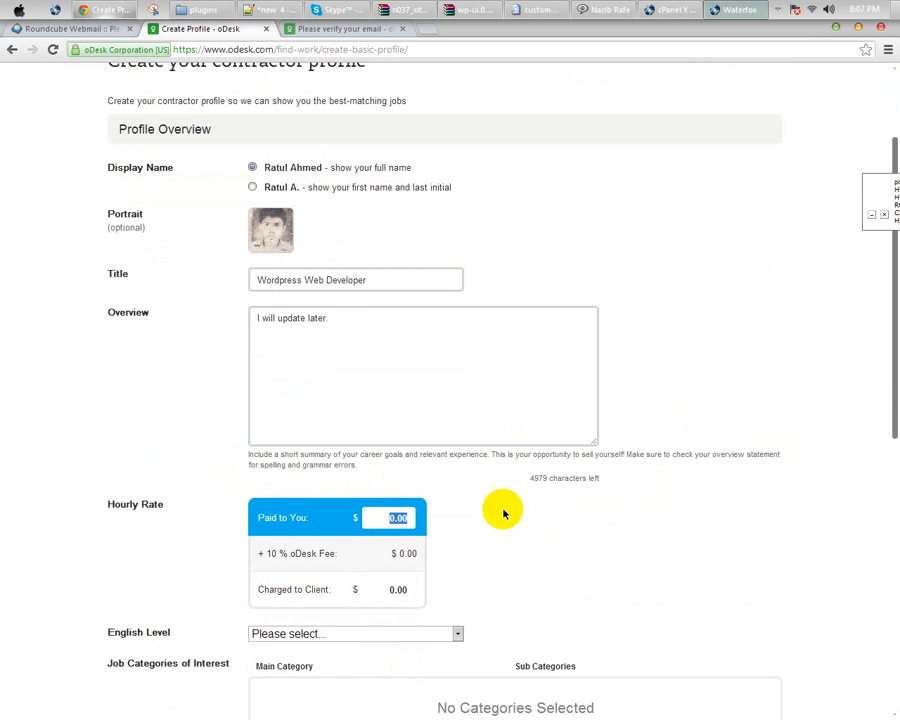
scroll(503, 513, "down", 4)
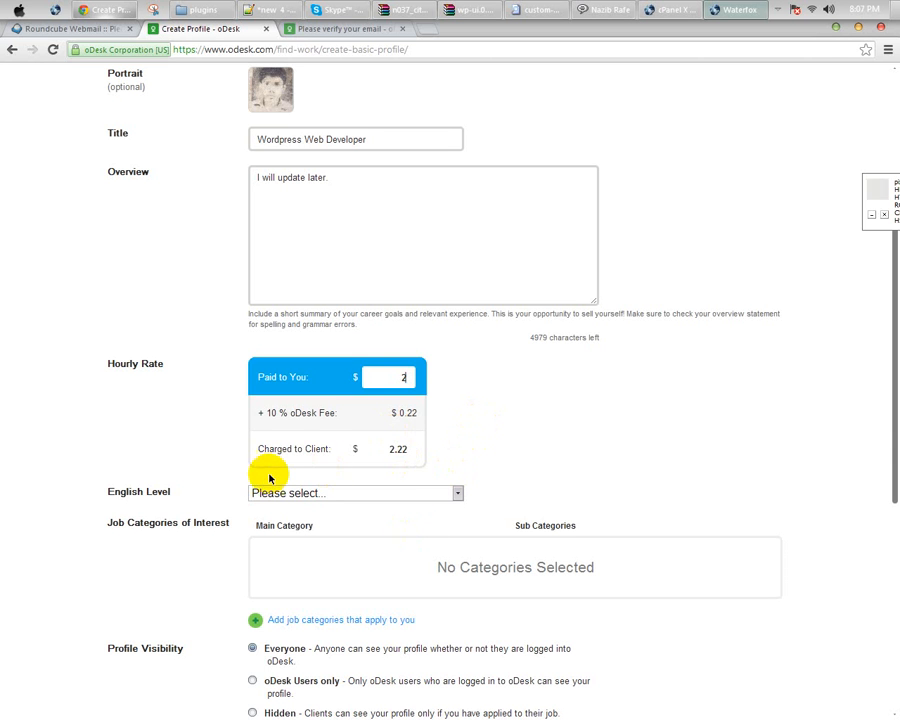
left_click(280, 503)
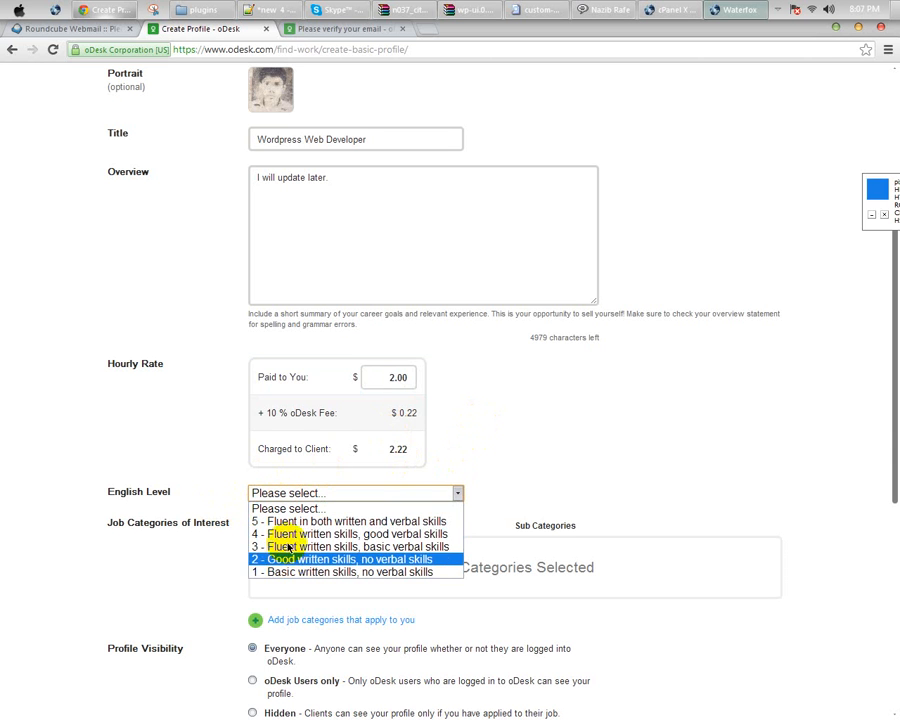
left_click(292, 522)
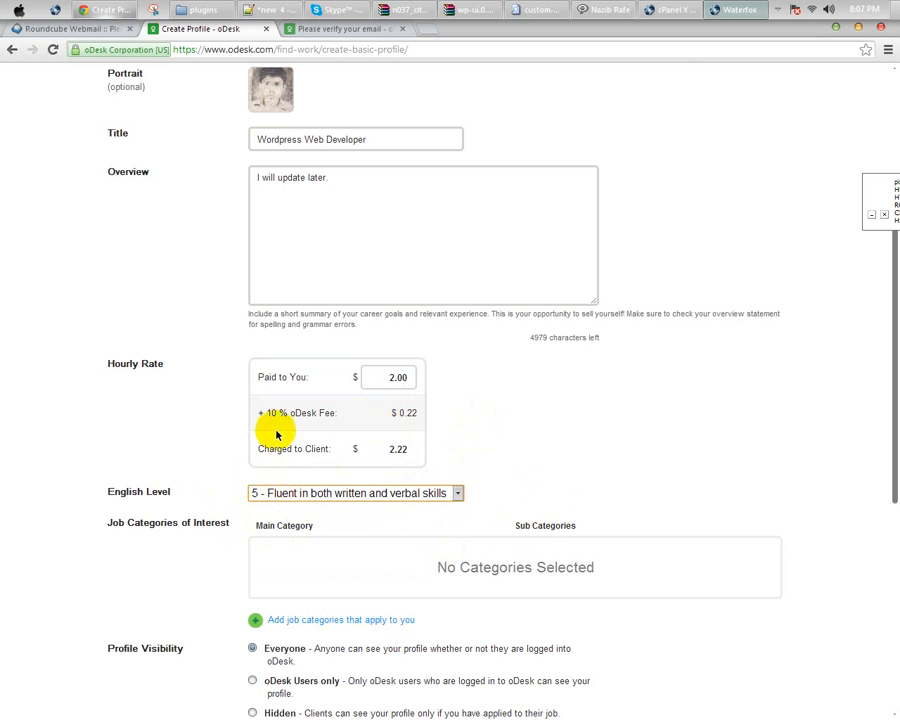
scroll(514, 448, "down", 1)
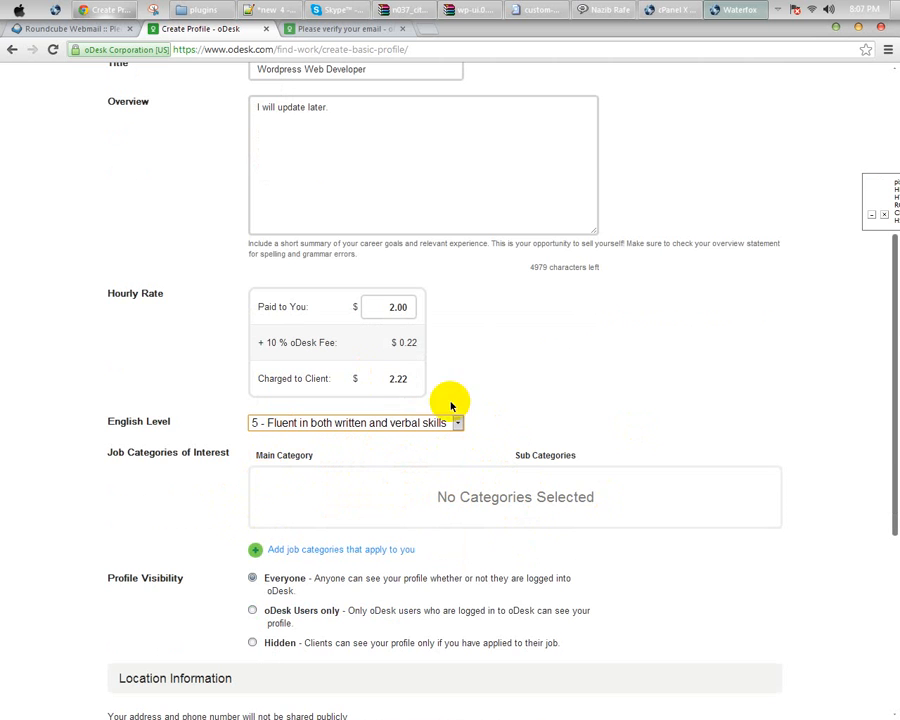
scroll(212, 400, "down", 1)
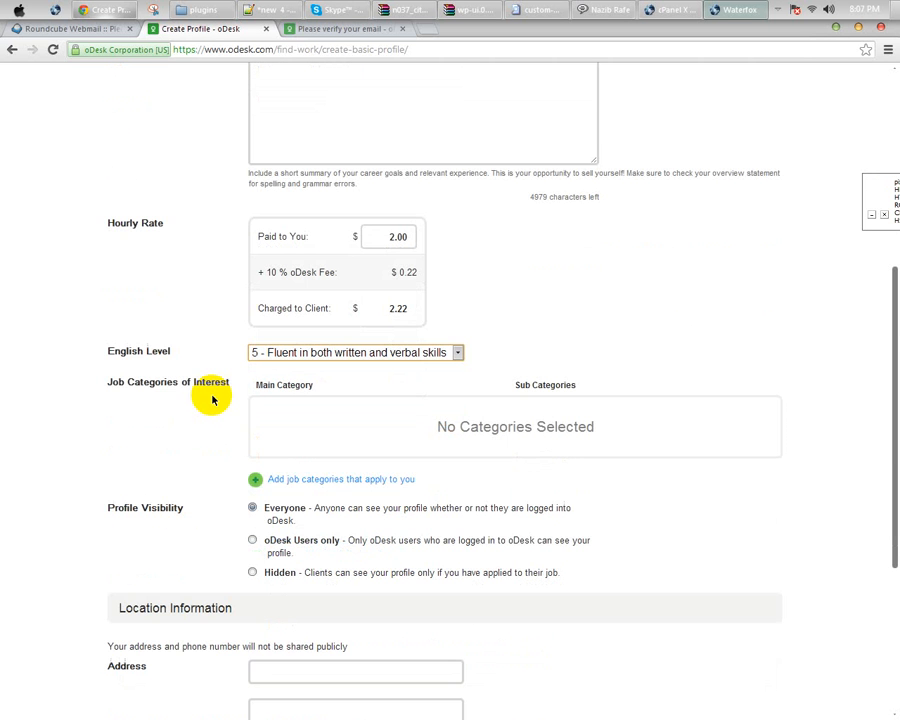
Step: Add the Web Development job categories, including Web Design and Website Project Management, and save them
left_click(293, 479)
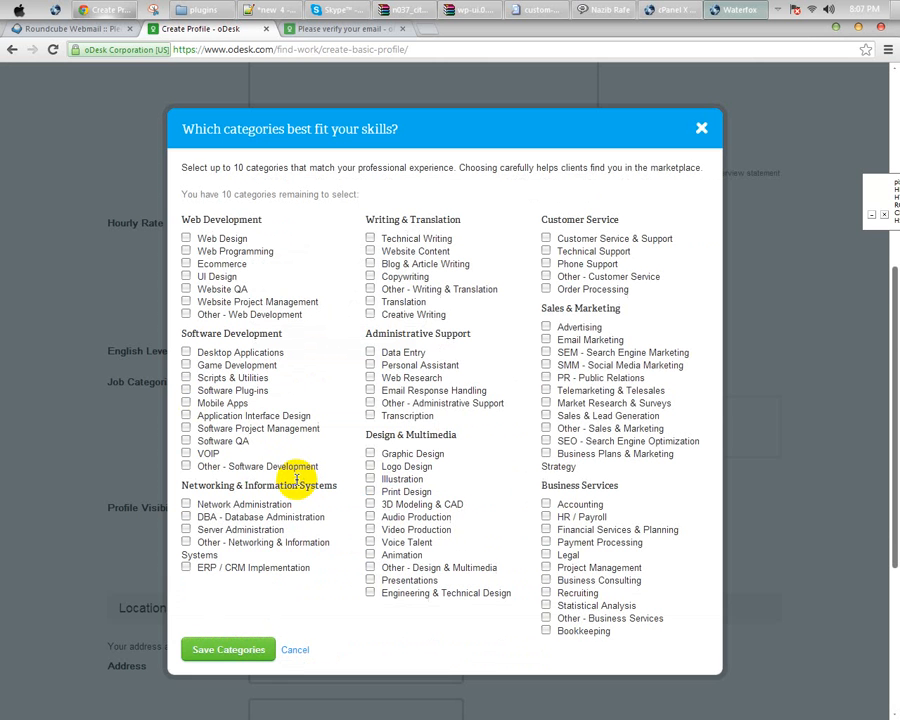
left_click(210, 239)
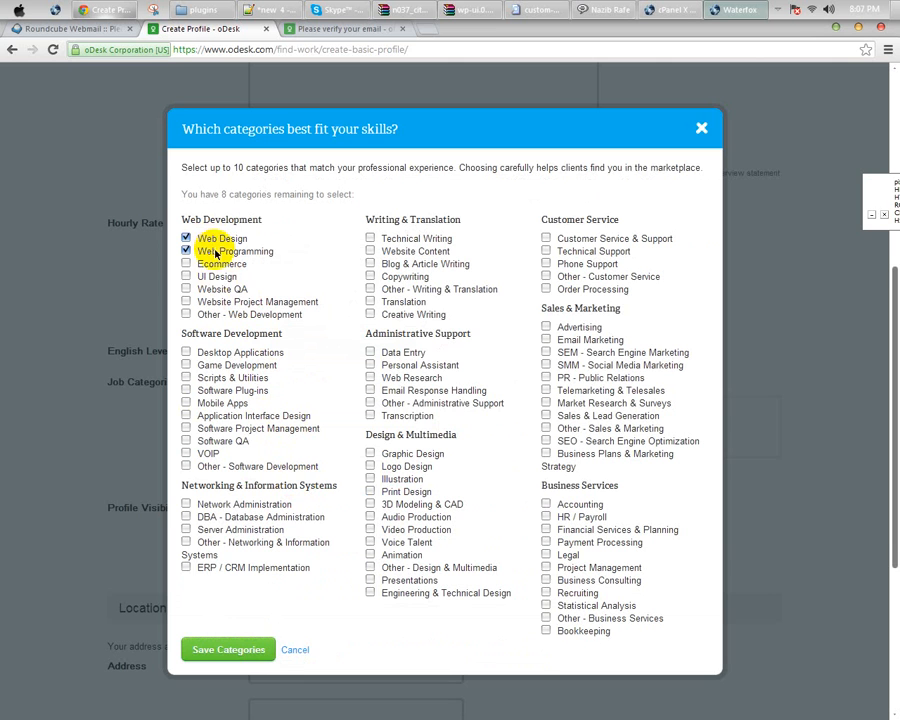
left_click(241, 305)
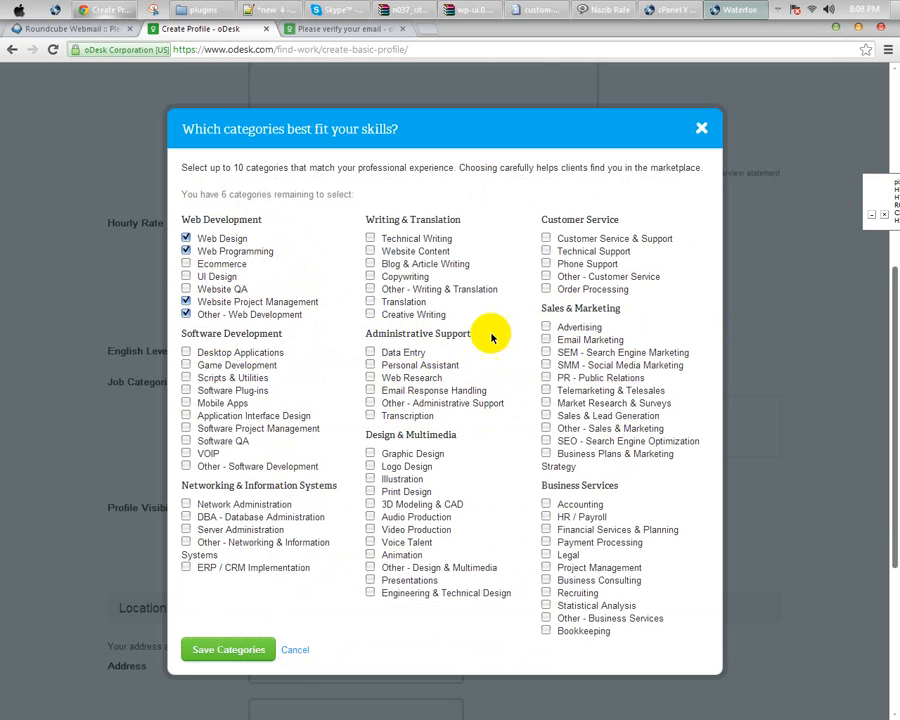
left_click(228, 649)
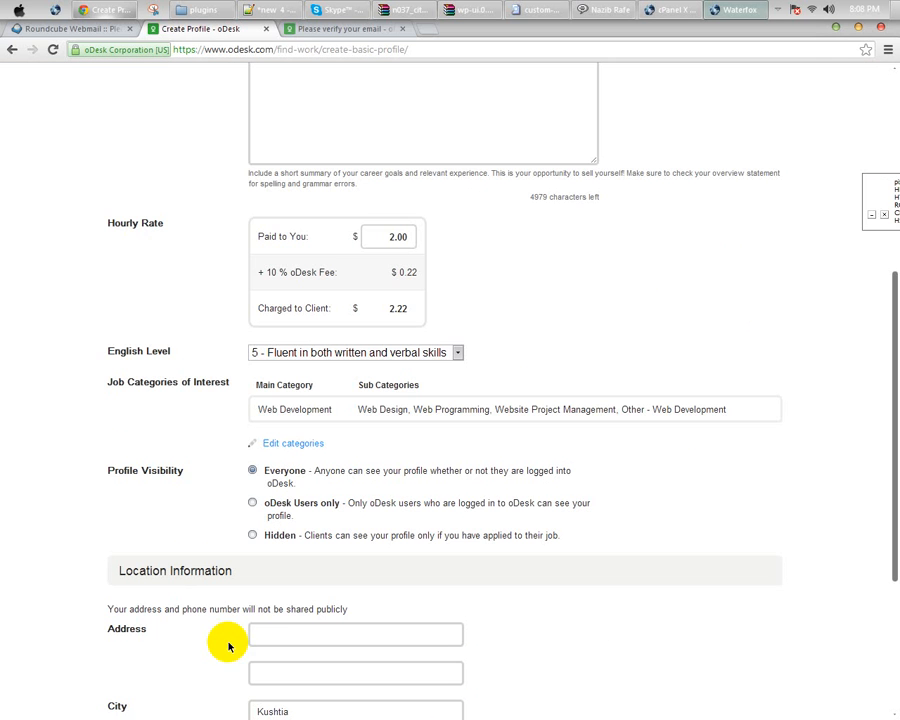
Step: Enter the street address, ZIP code 7040 and phone number with area code 17
scroll(128, 415, "down", 1)
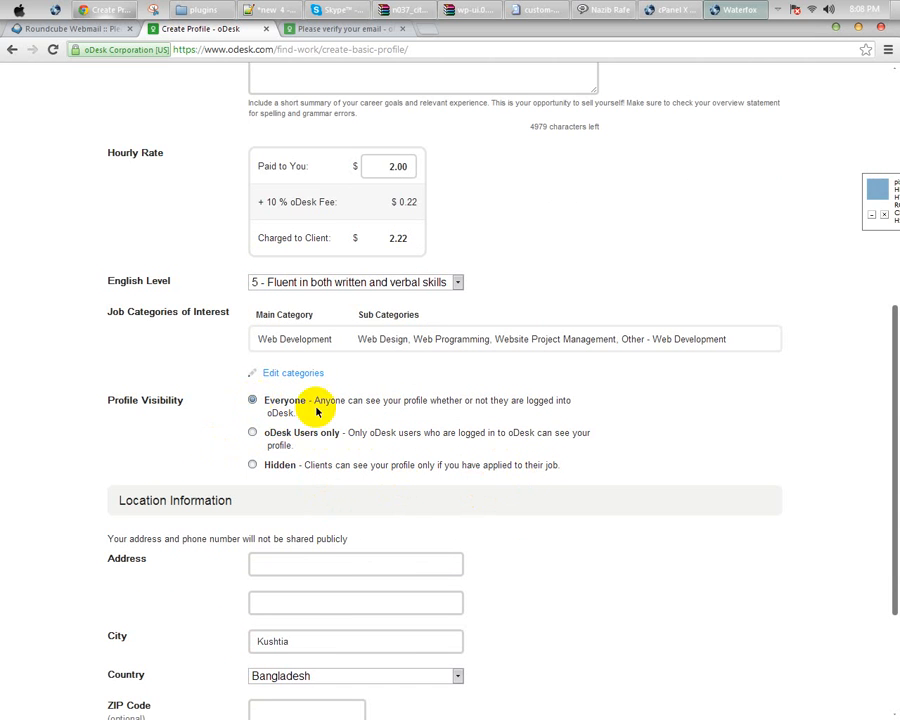
scroll(250, 416, "down", 3)
left_click(269, 362)
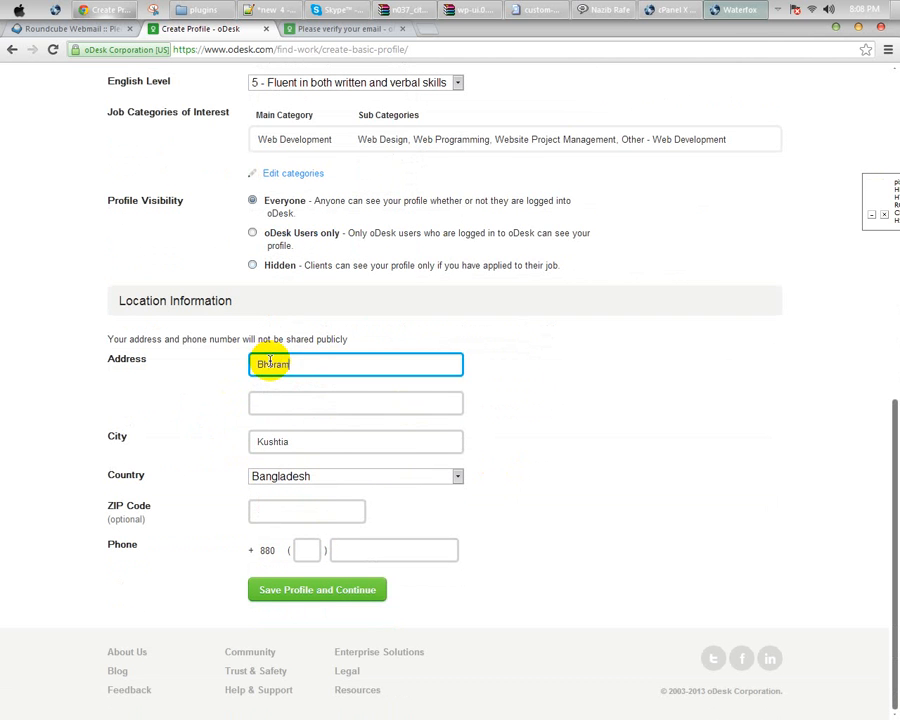
left_click(282, 515)
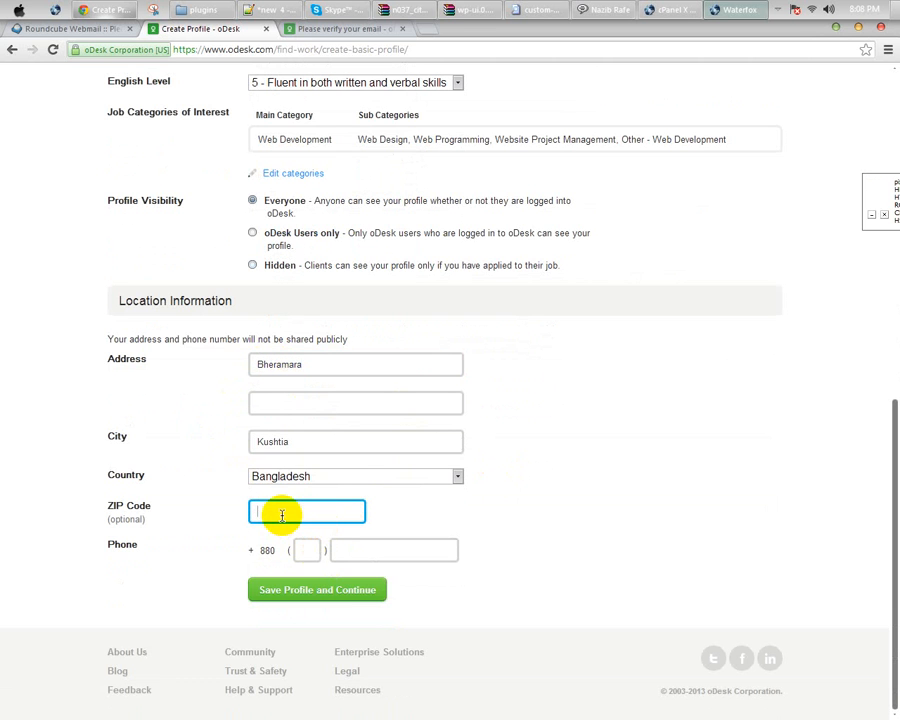
type("7040")
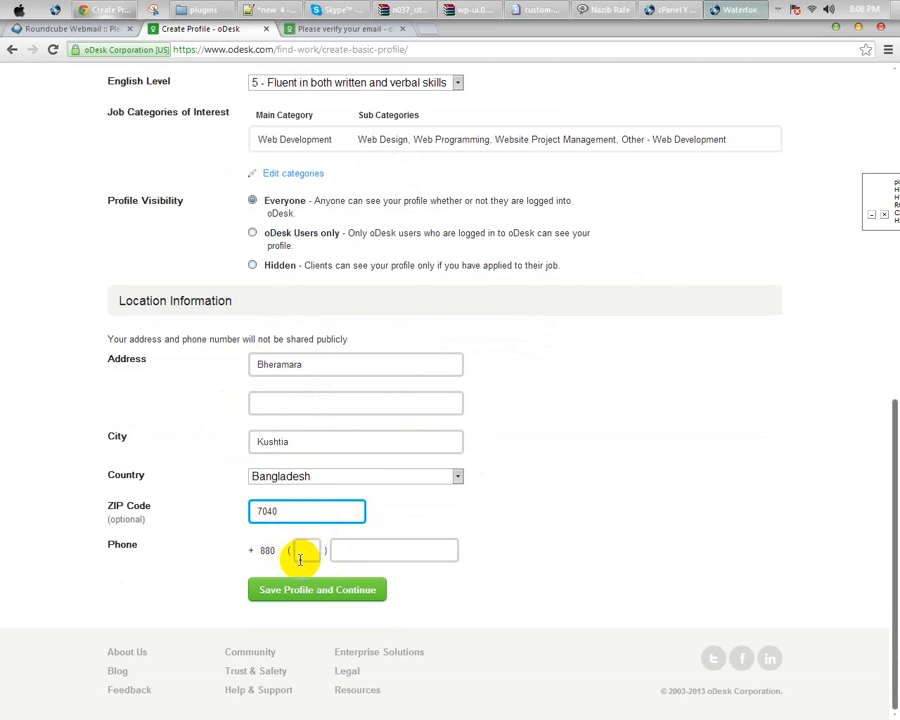
left_click(300, 551)
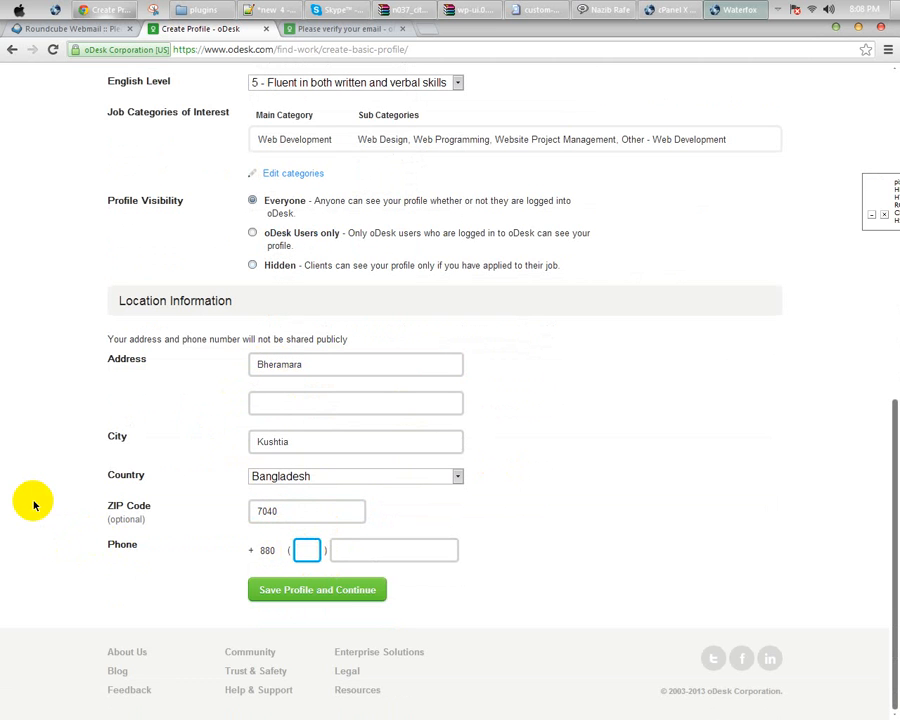
type("17")
key("Tab")
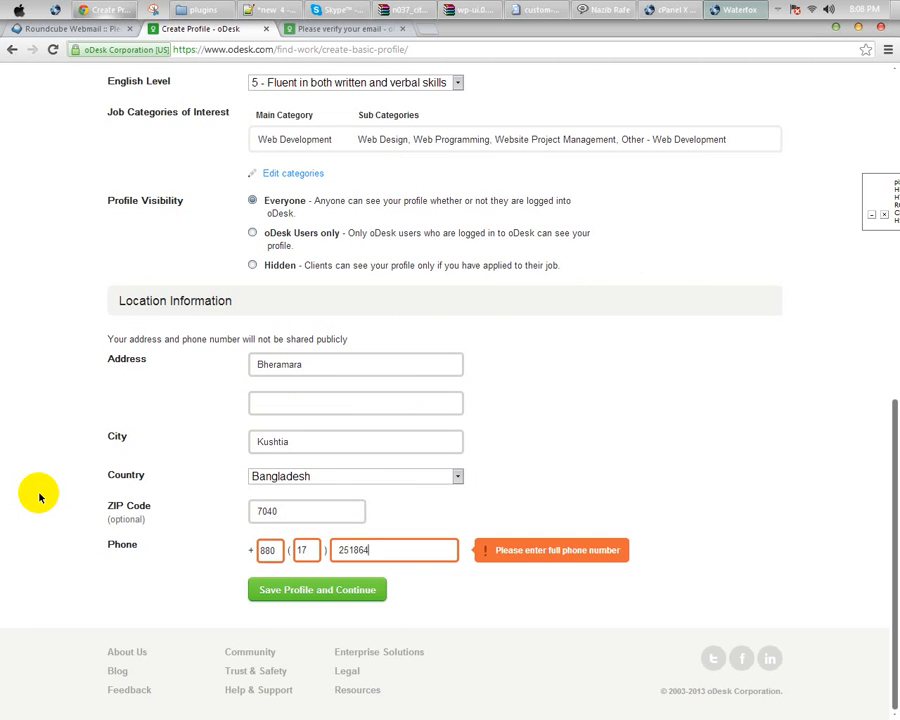
left_click(191, 586)
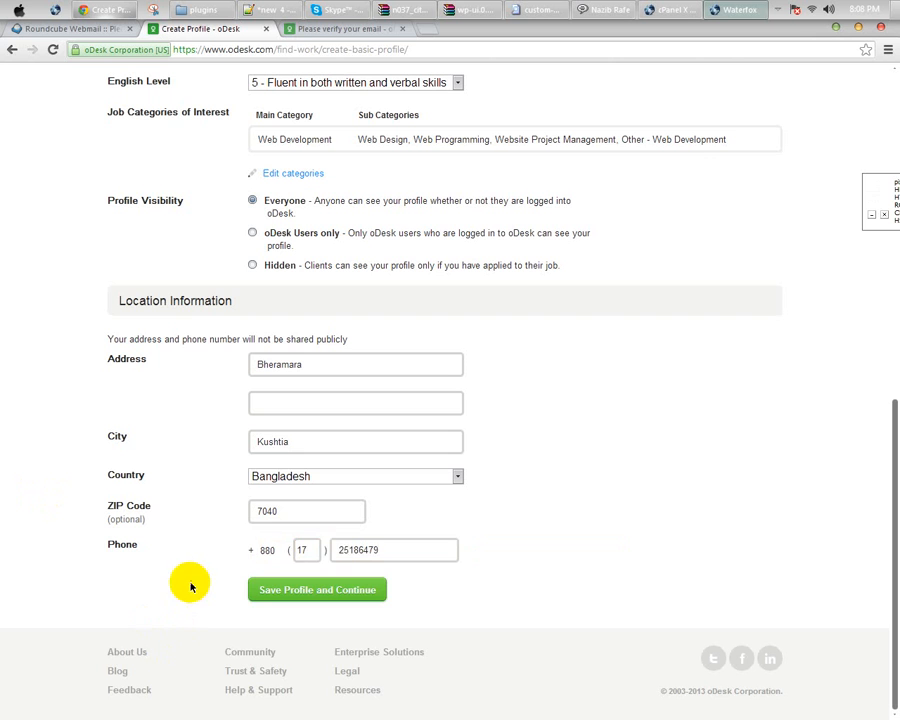
Step: Save the basic profile and continue to the contractor profile page
left_click(302, 594)
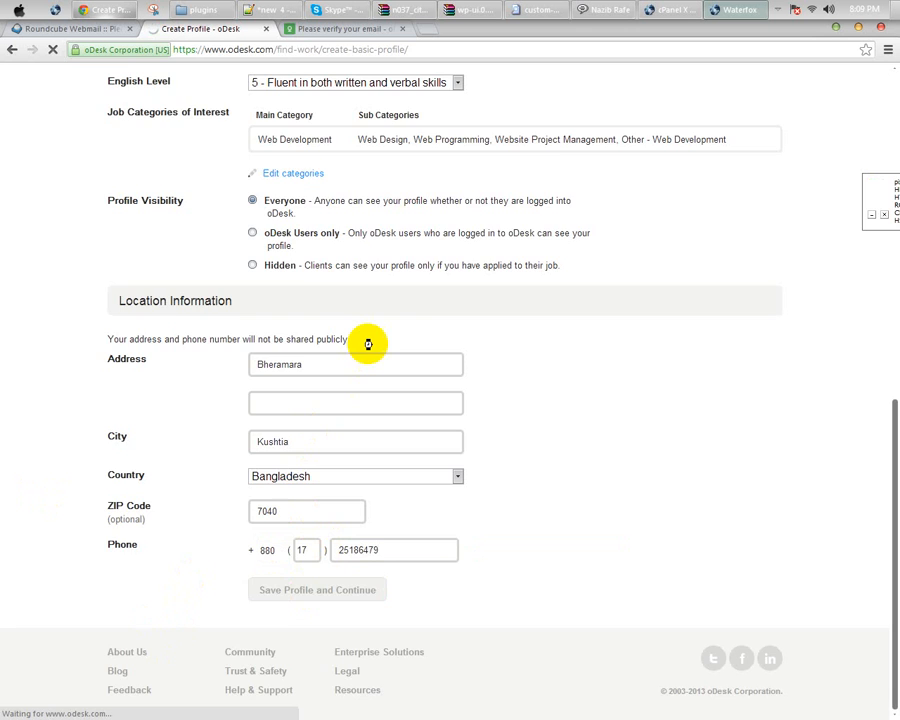
scroll(367, 344, "up", 5)
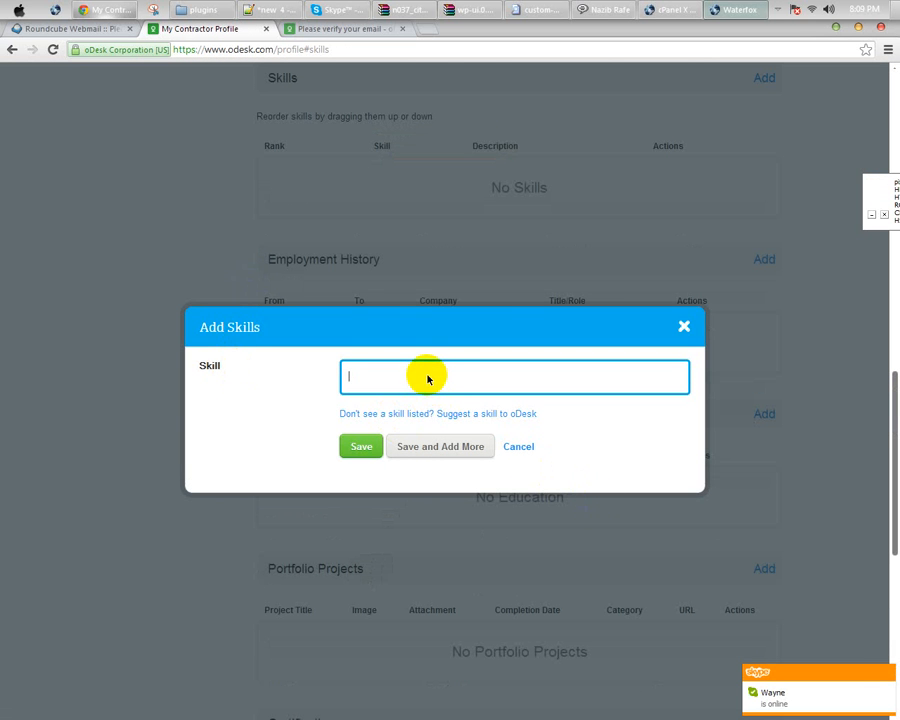
Step: Add skills psd-to-html, adobe-photoshop and html from the autocomplete suggestions
left_click(405, 376)
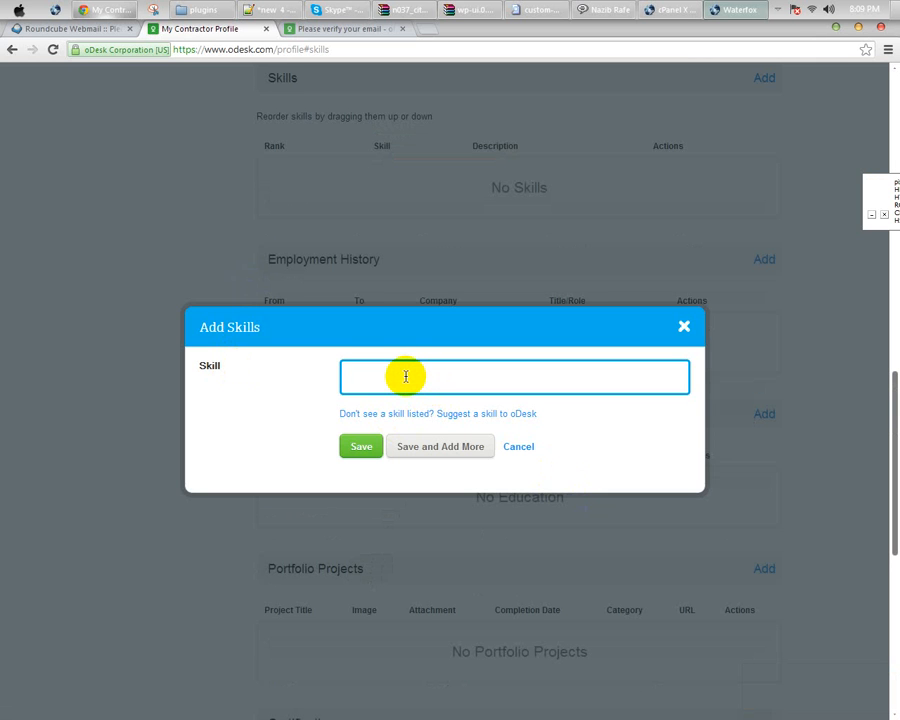
type("psd")
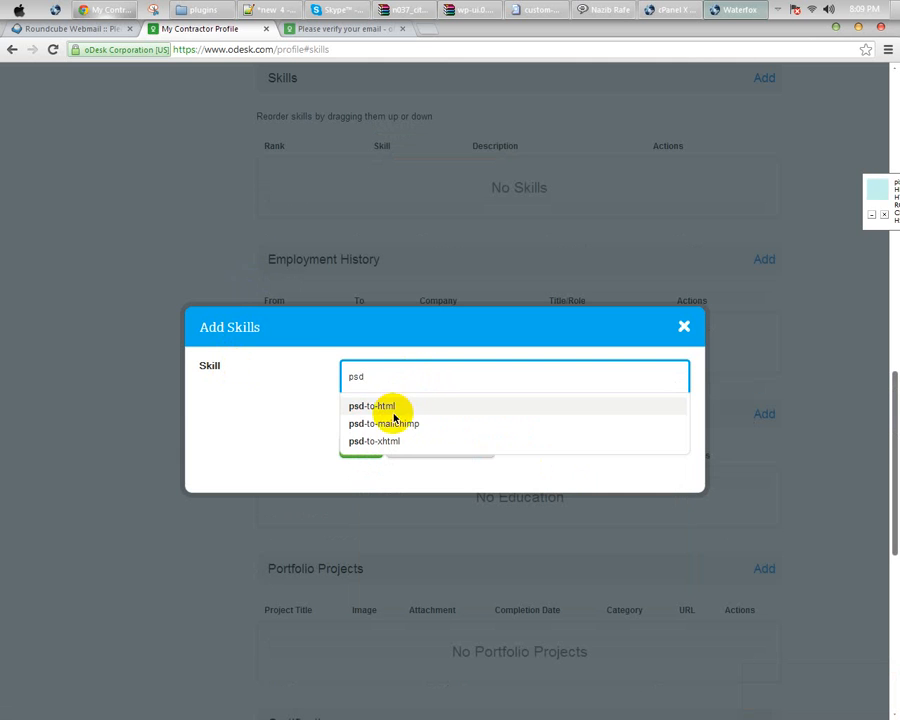
left_click(400, 405)
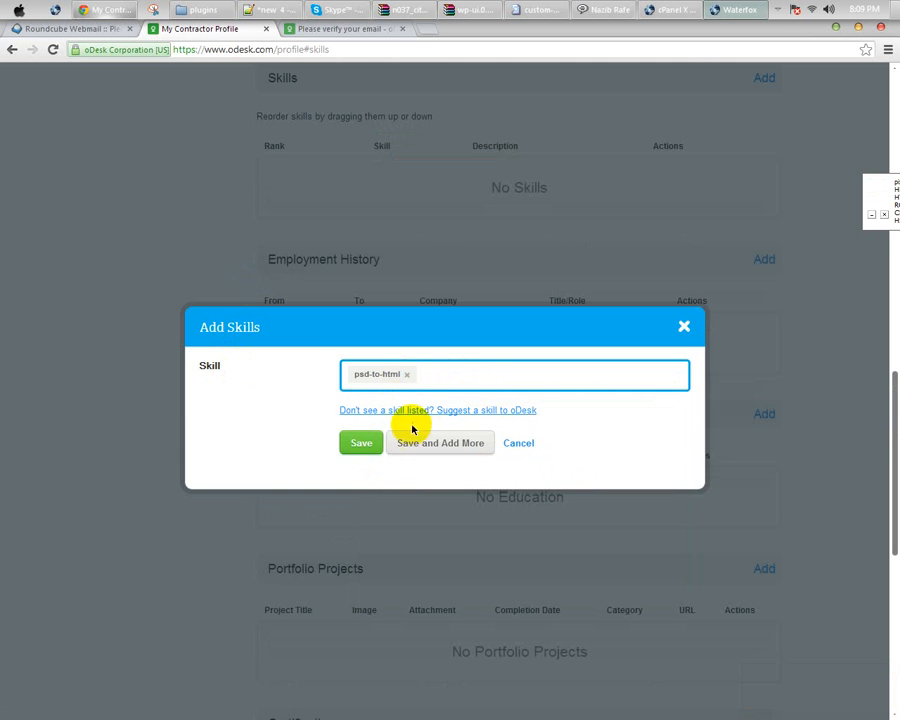
left_click(424, 446)
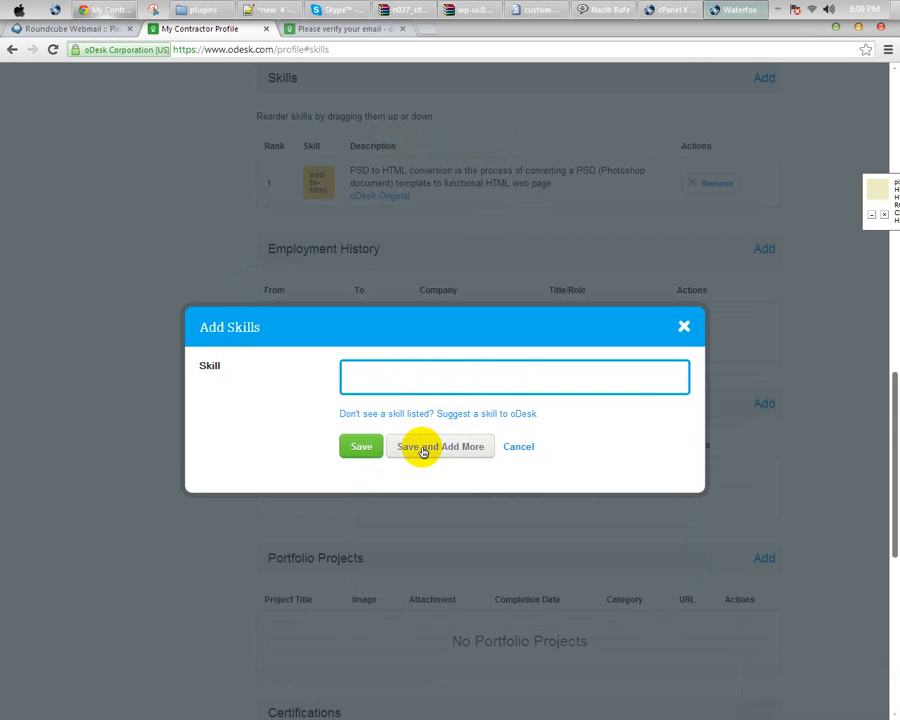
left_click(381, 374)
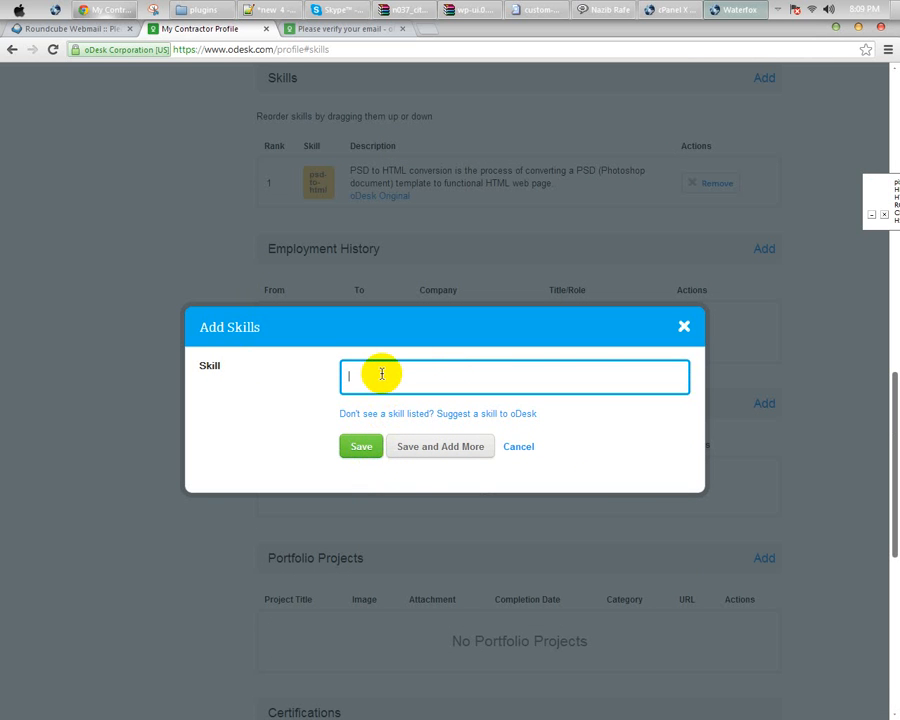
type("adobe ")
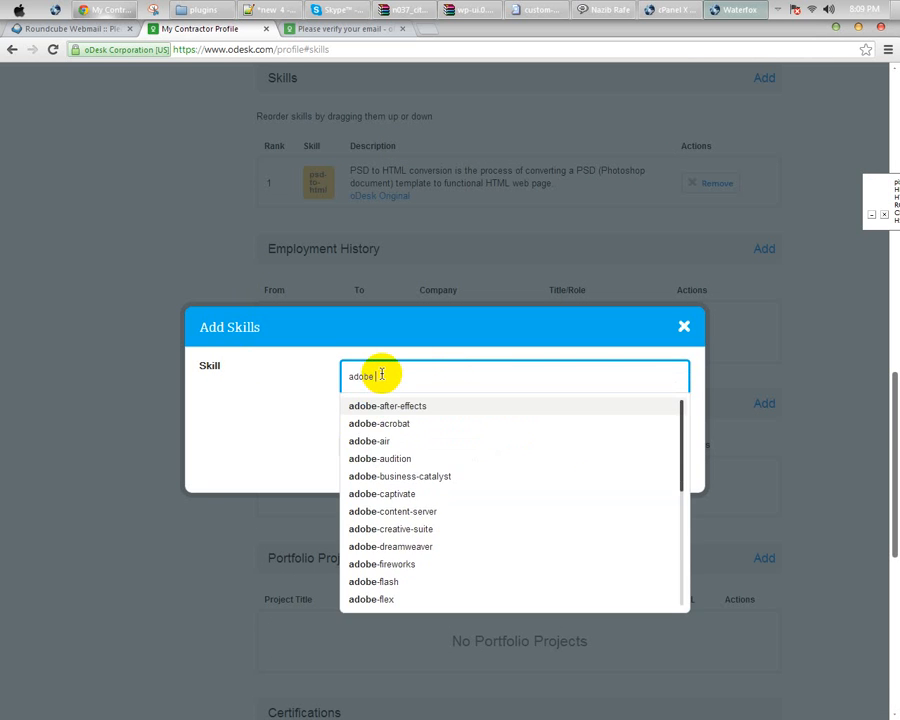
type("pho")
left_click(402, 405)
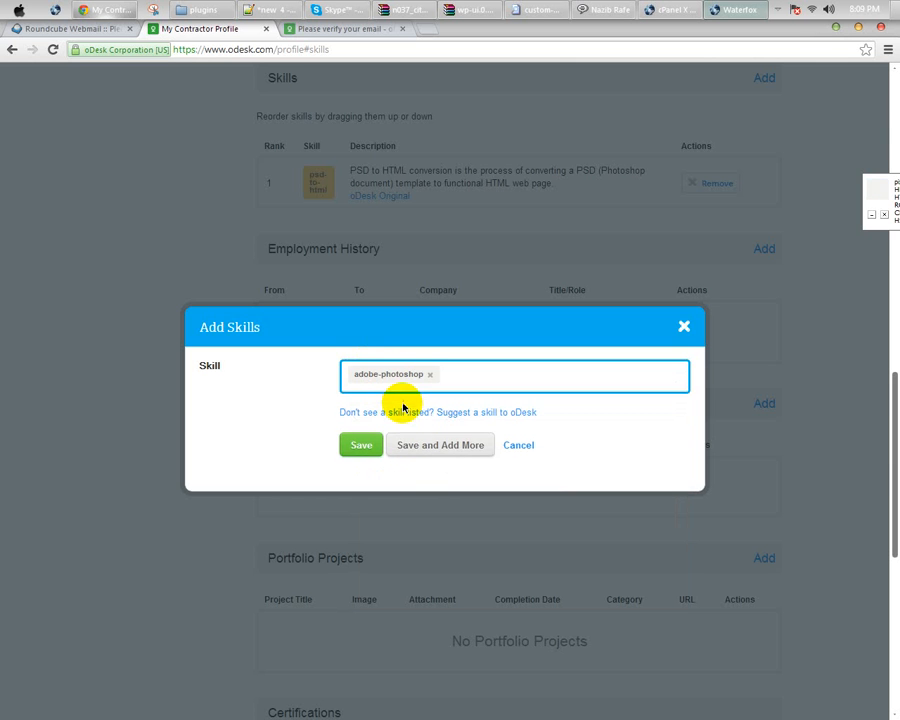
left_click(412, 441)
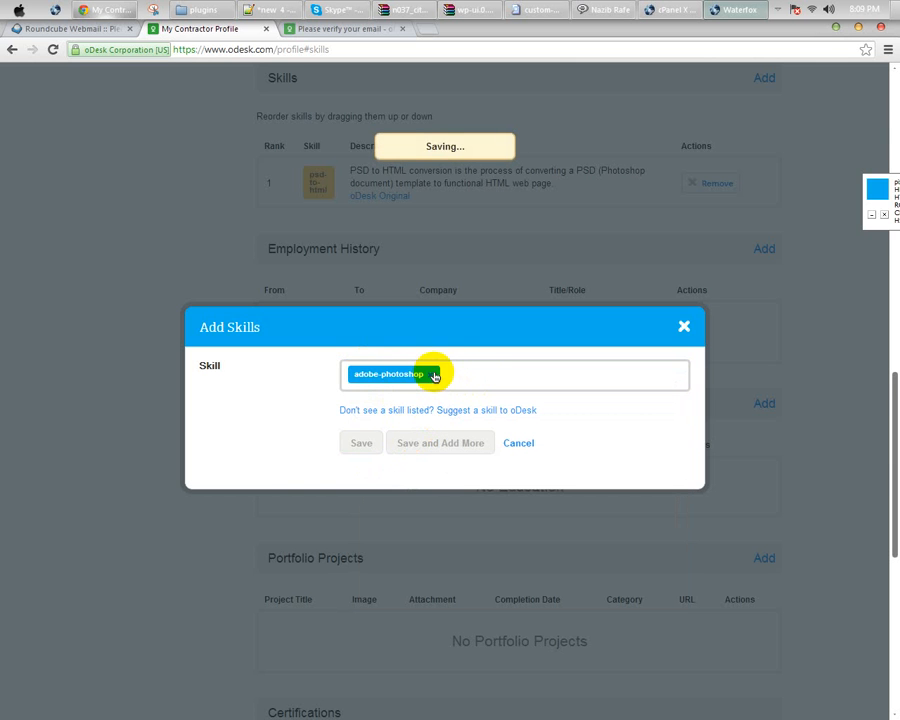
left_click(433, 379)
type("ht")
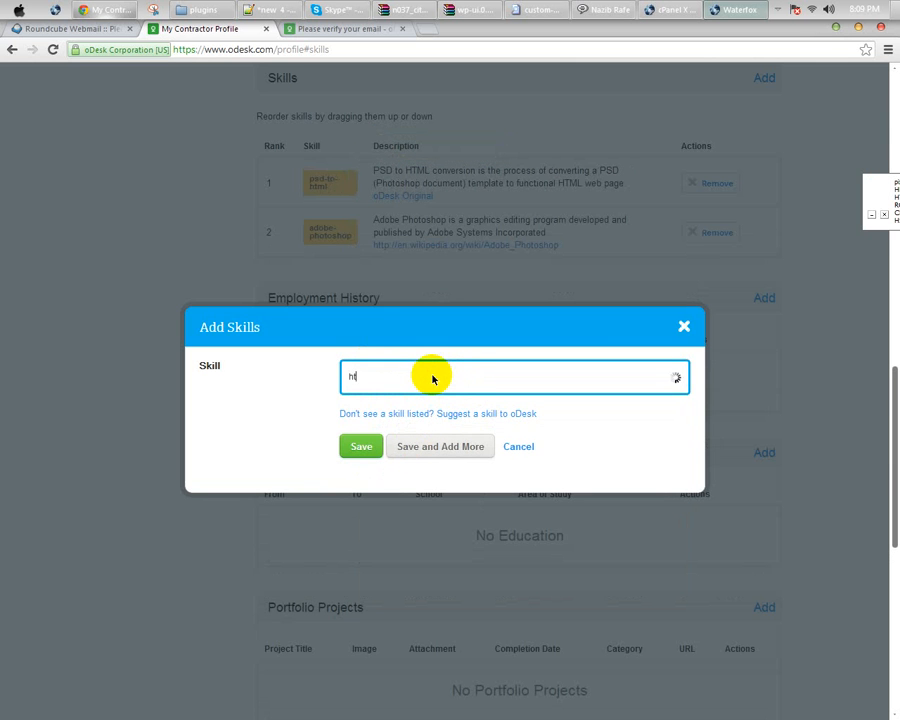
type("ml")
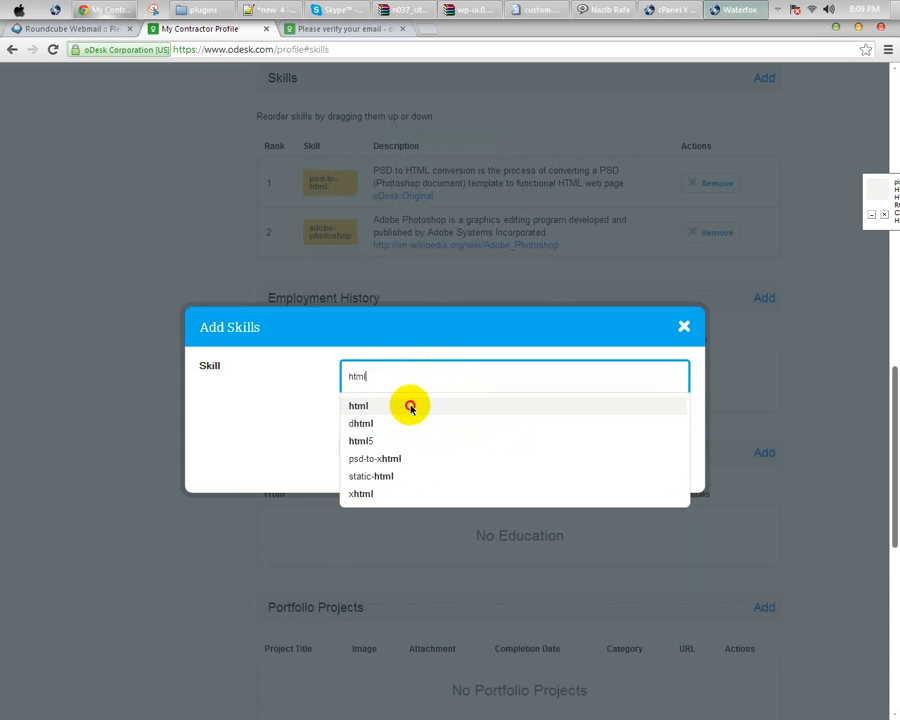
left_click(410, 407)
left_click(415, 448)
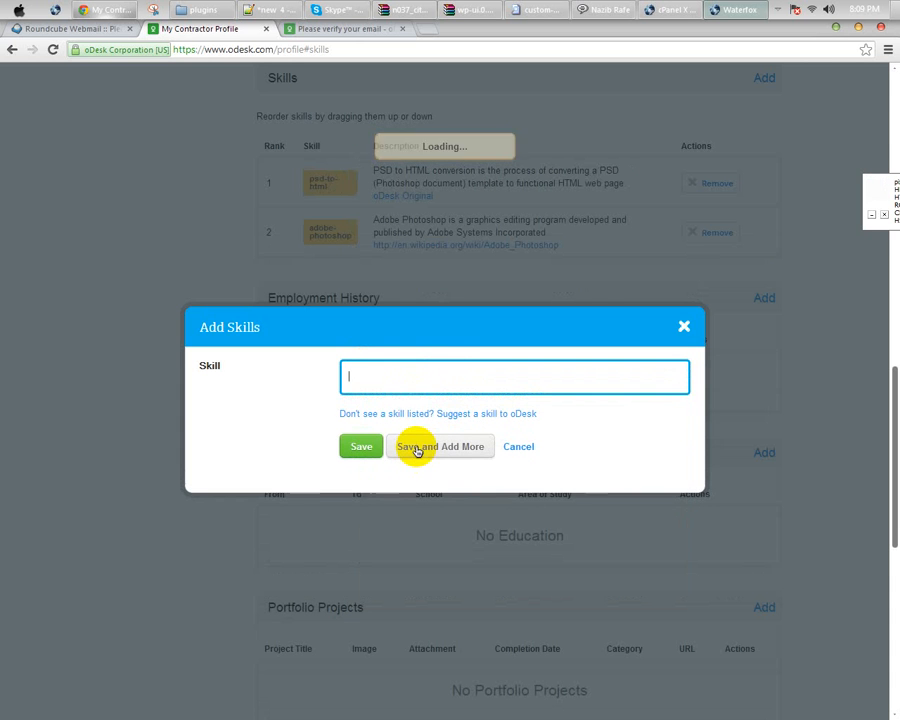
Step: Add css and wordpress as the final skills and save the list
type("cs")
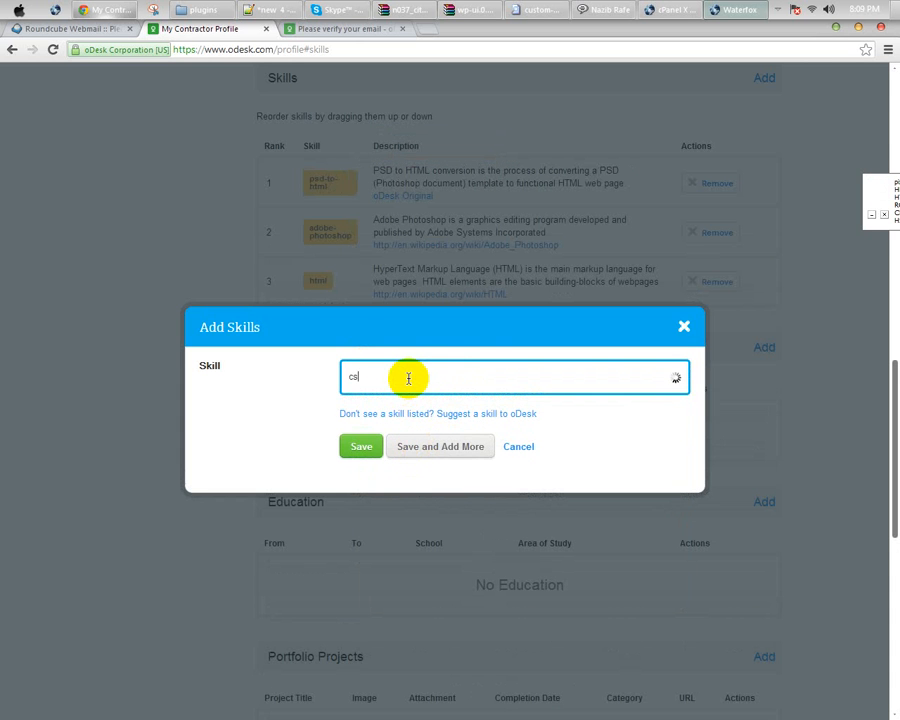
type("s")
left_click(414, 447)
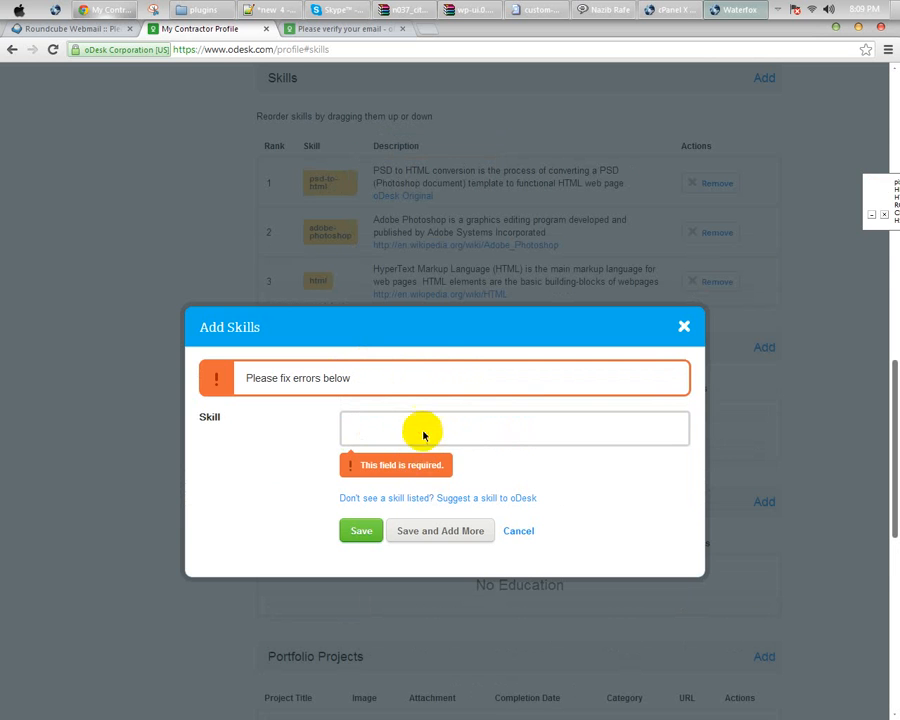
left_click(420, 430)
type("css")
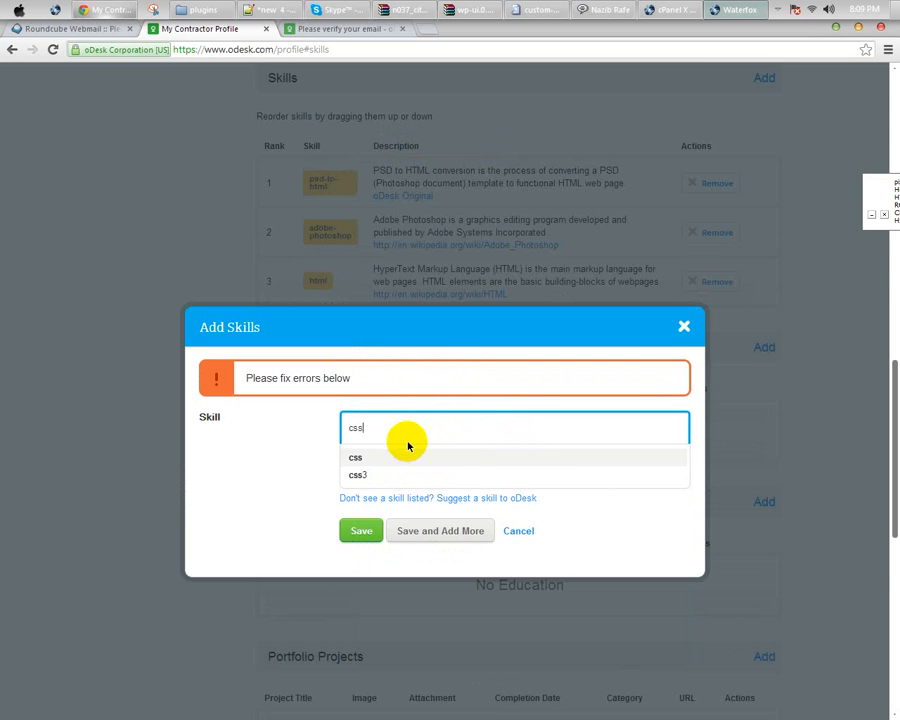
left_click(394, 458)
left_click(426, 530)
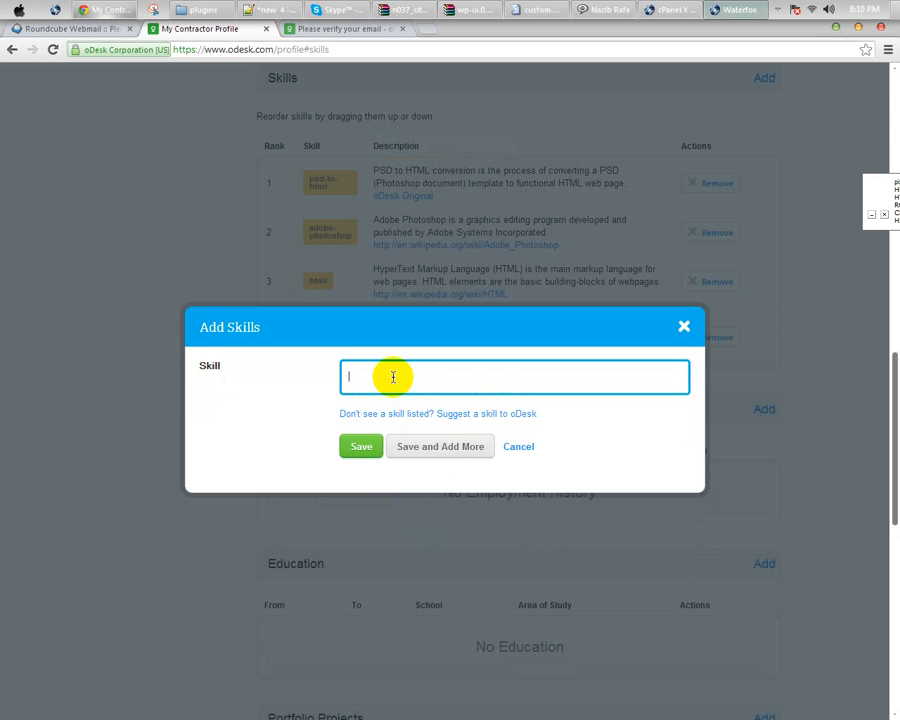
type("Wordpress")
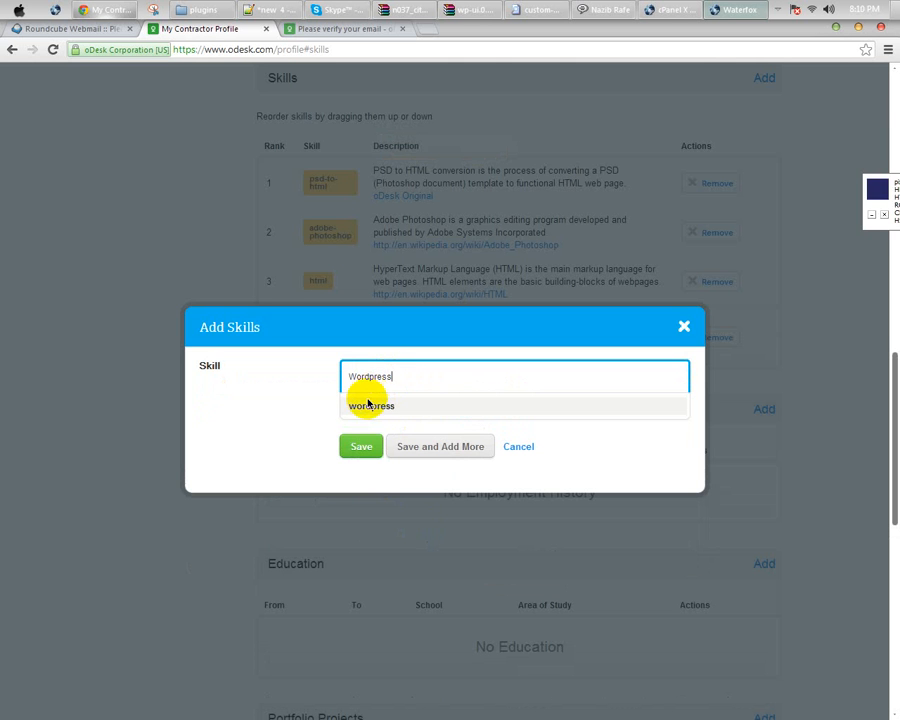
left_click(368, 403)
left_click(356, 446)
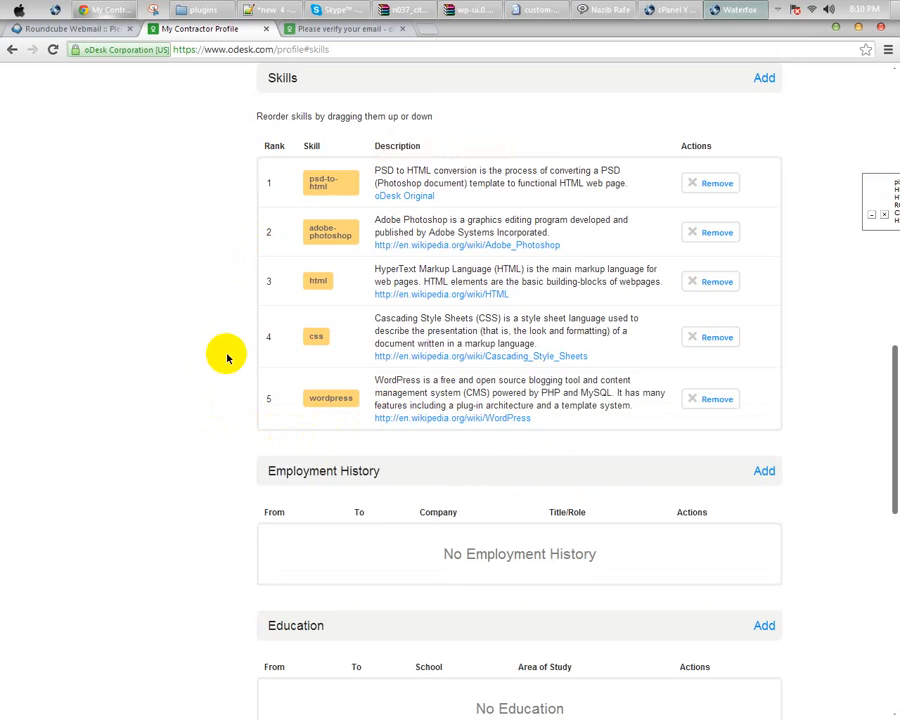
Step: Start a new Employment History entry on the profile page
scroll(224, 357, "up", 2)
scroll(288, 352, "up", 1)
scroll(288, 352, "up", 6)
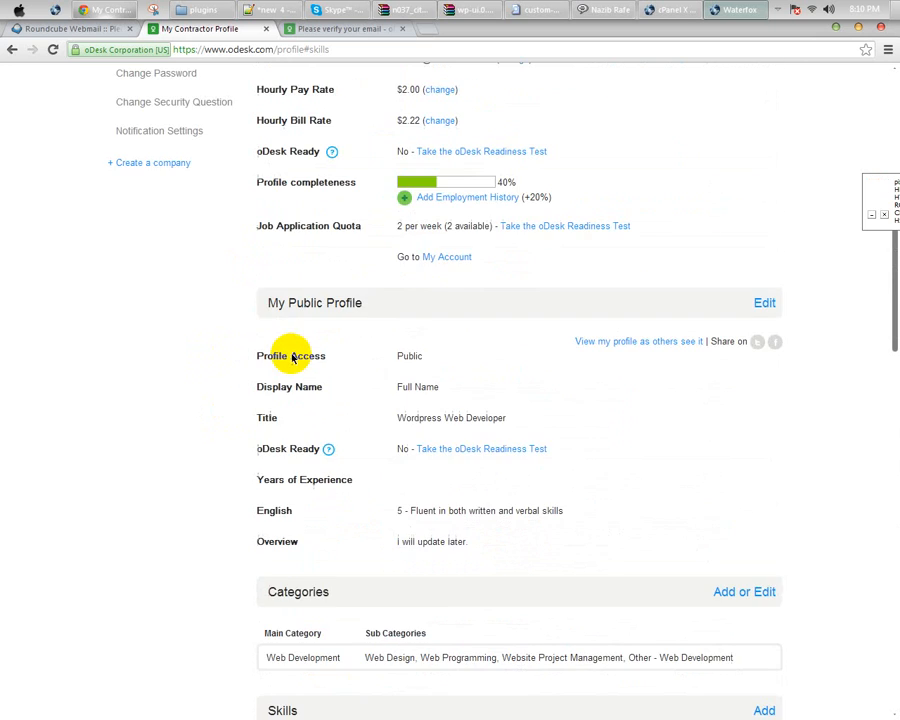
scroll(292, 357, "up", 2)
scroll(398, 412, "down", 8)
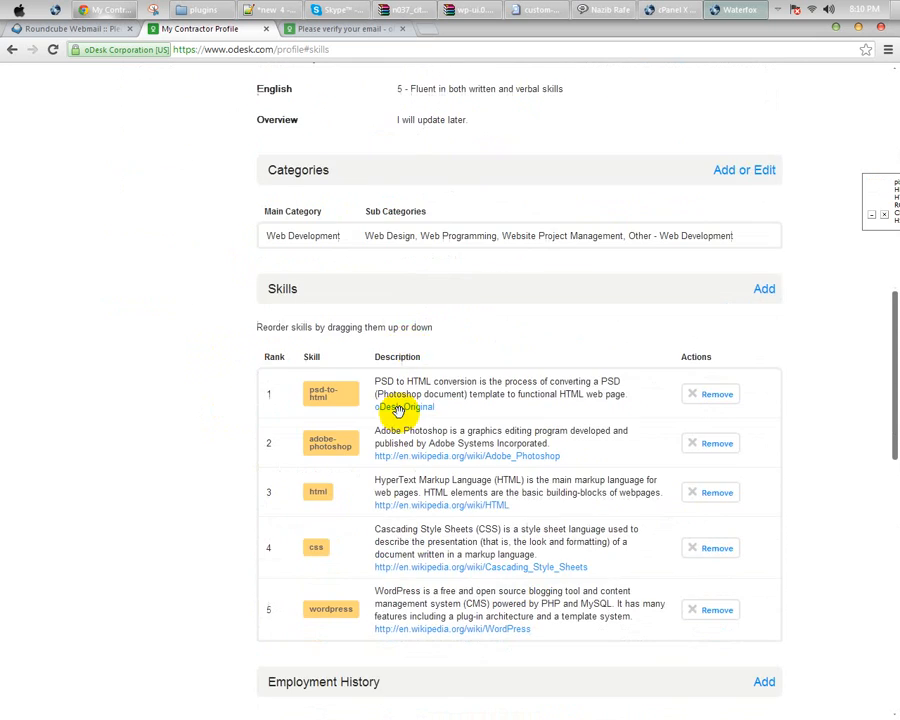
scroll(370, 380, "down", 4)
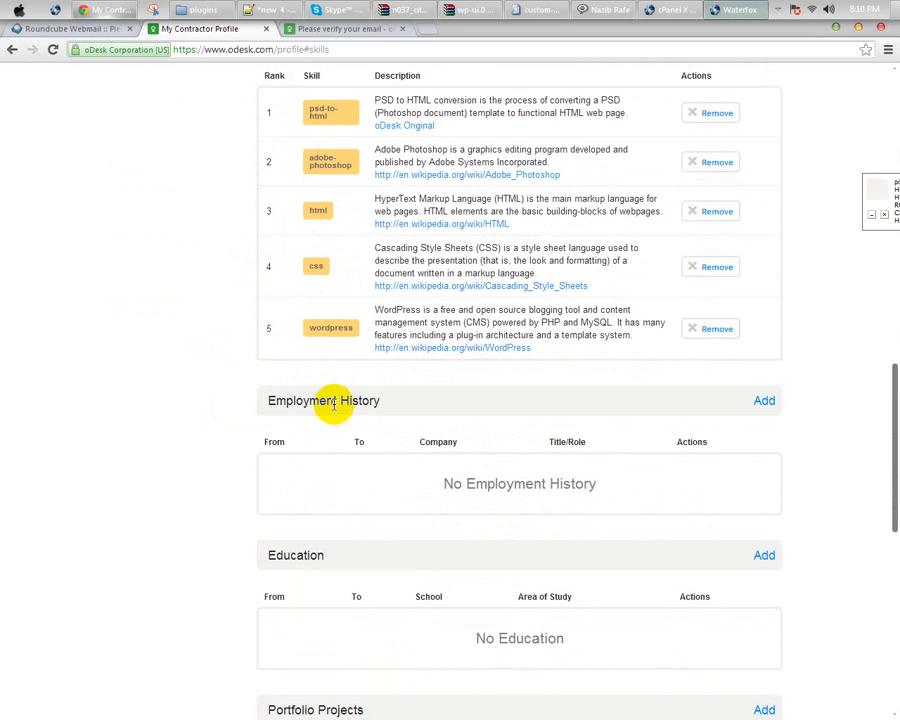
left_click(766, 402)
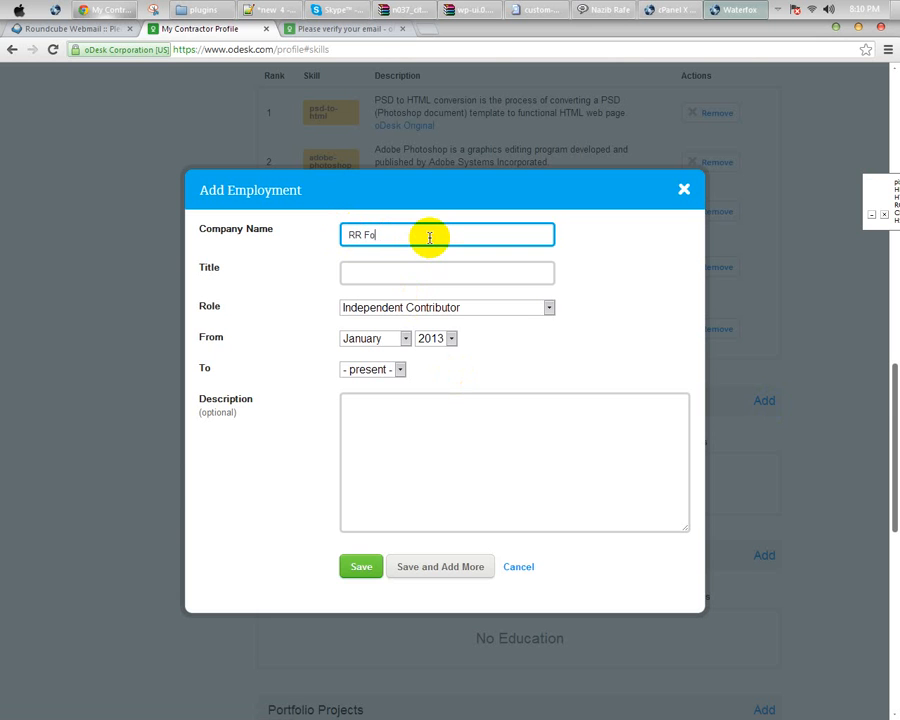
Step: Add employment at RR Foundation as Web Developer, January 2013 to present
type("RR Foundation")
key("Tab")
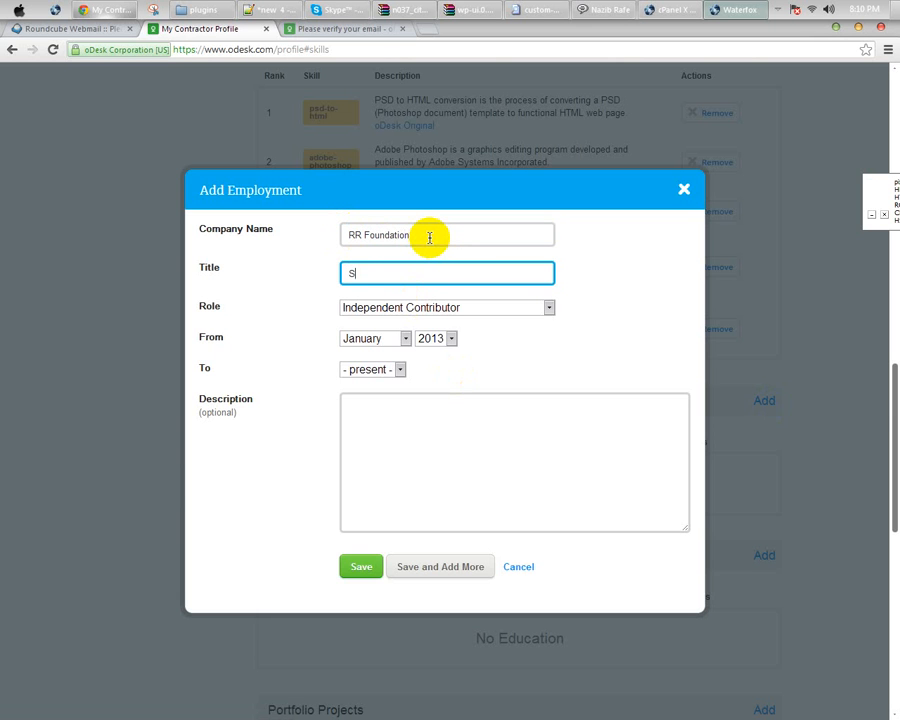
type("Web Developer")
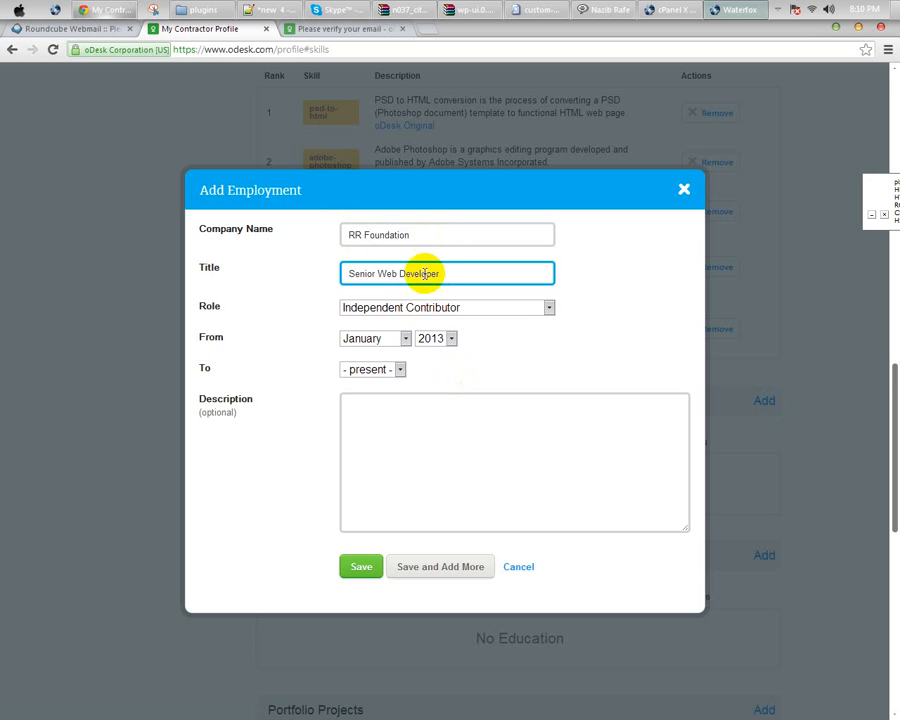
left_click(388, 426)
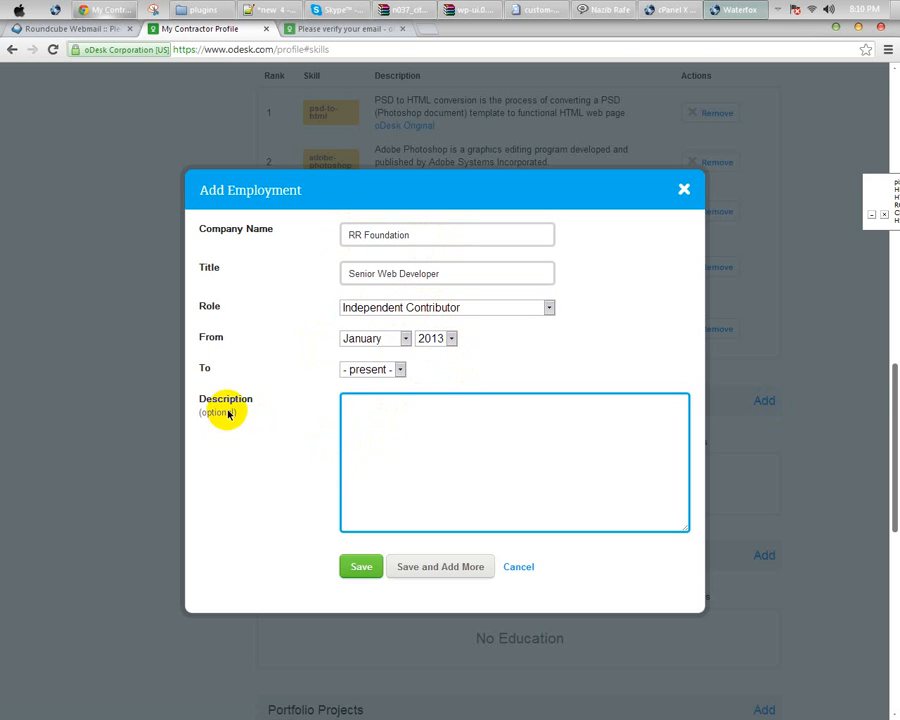
left_click(361, 567)
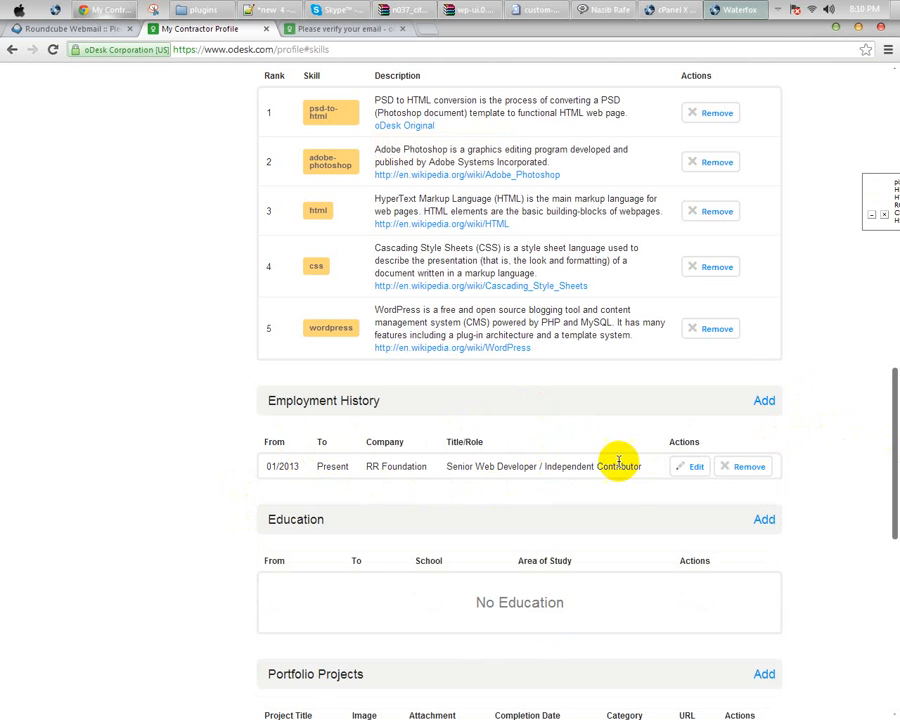
scroll(174, 443, "down", 1)
scroll(174, 443, "down", 1)
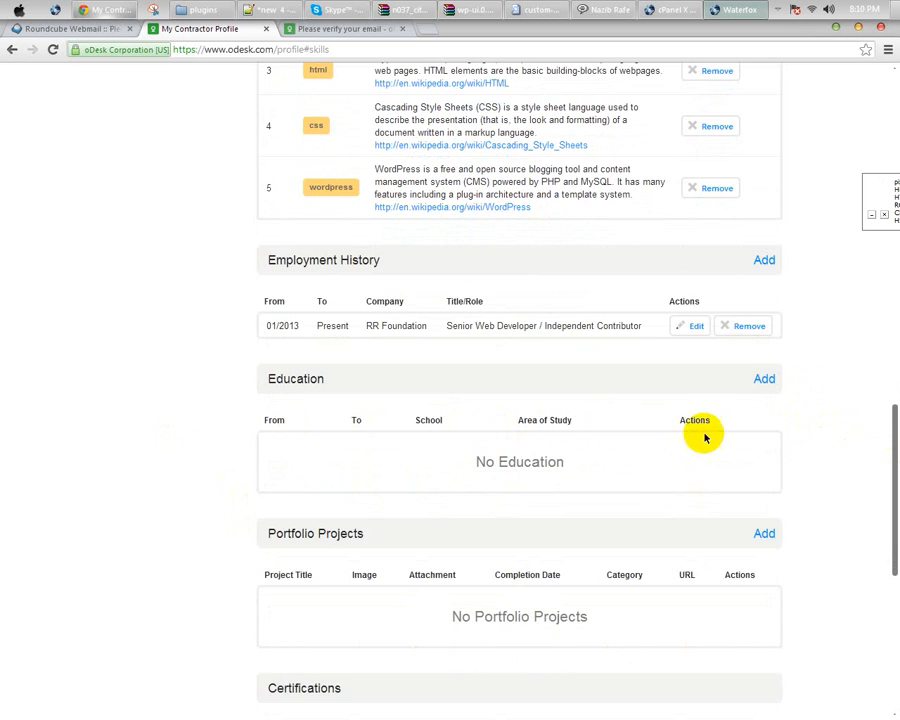
Step: Add Bheramara College education with a Bachelors degree in Science
left_click(762, 376)
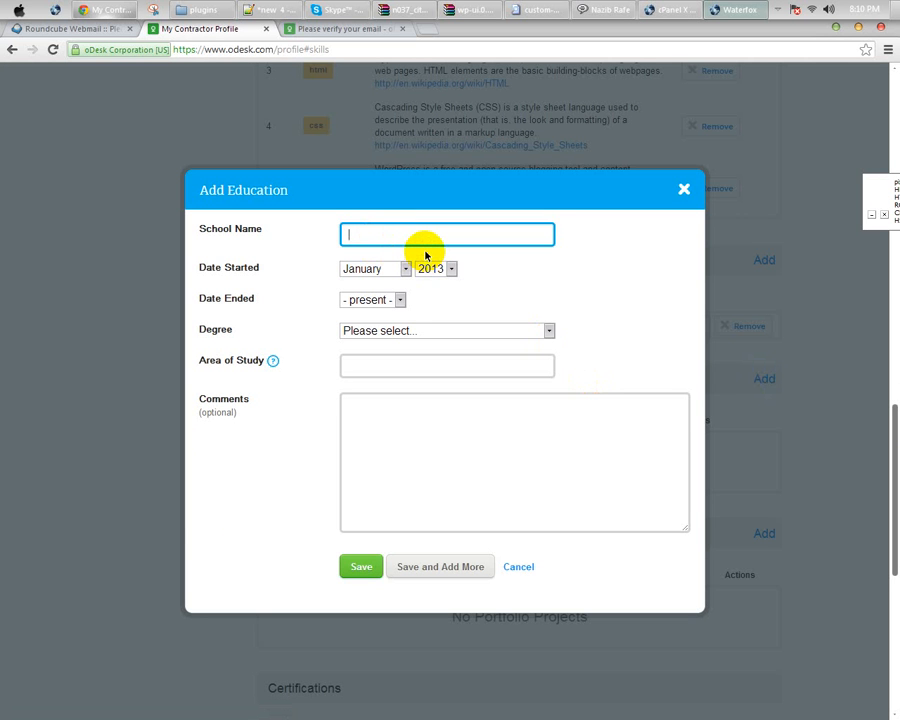
type("Bheramara College")
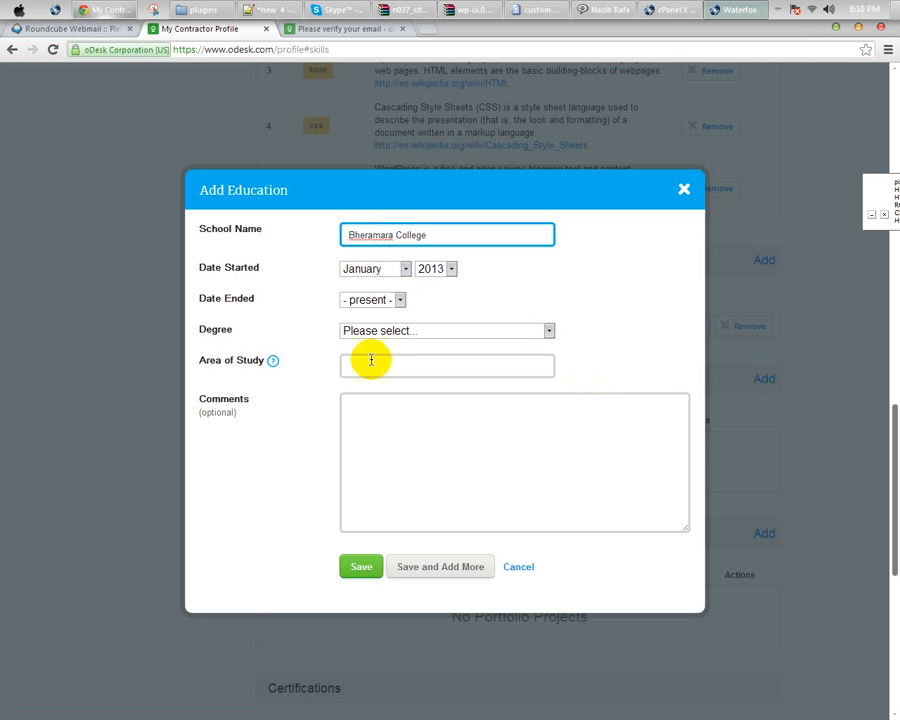
left_click(385, 332)
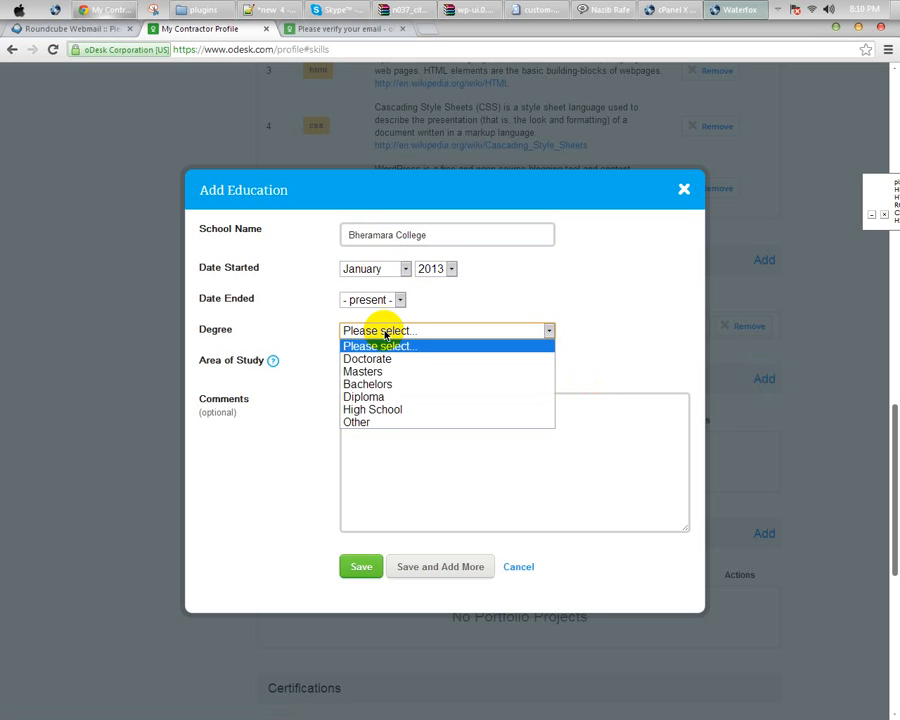
left_click(368, 384)
left_click(366, 368)
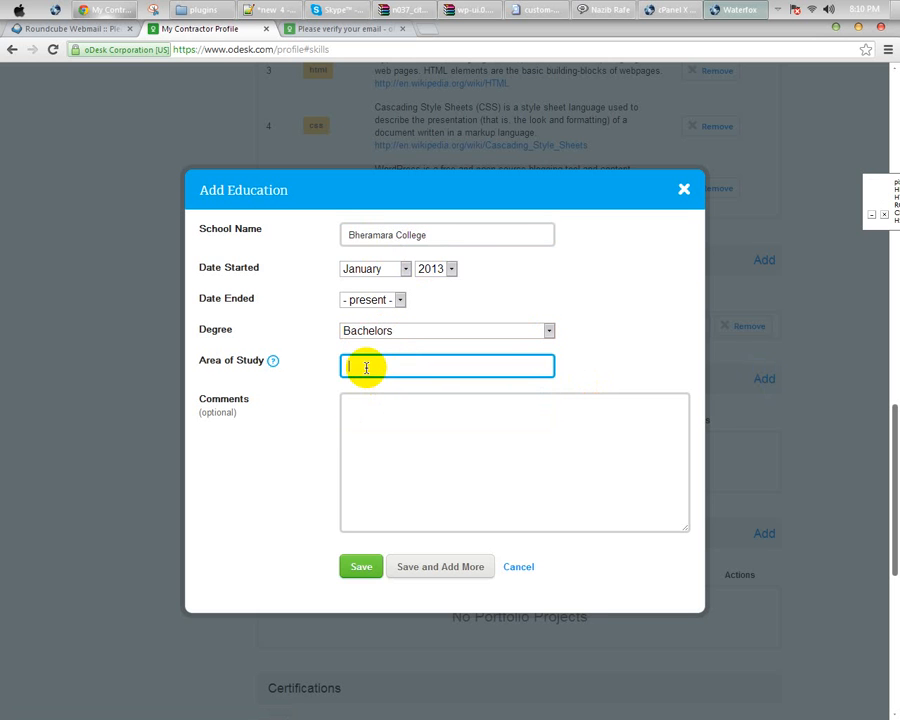
type("Science")
left_click(355, 565)
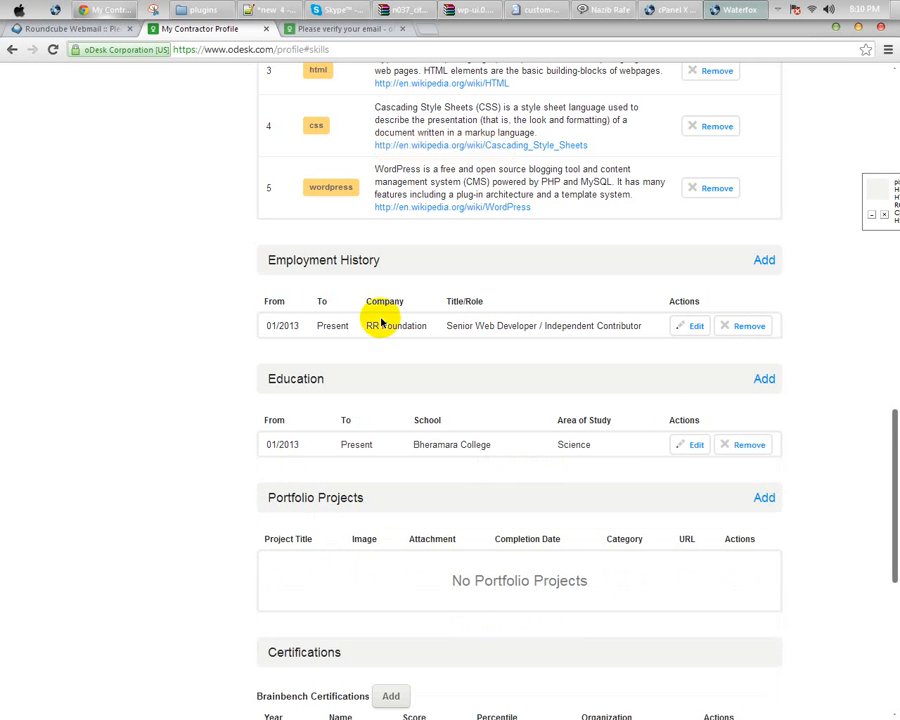
scroll(315, 376, "down", 4)
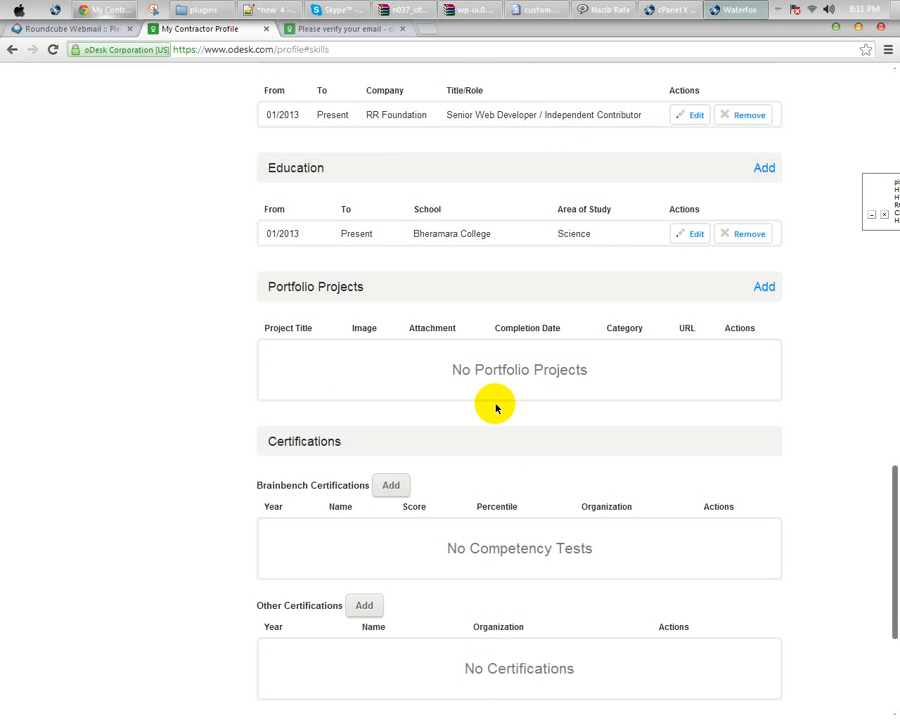
Step: Add portfolio project 'Wordpress Work' under Web Development > Web Design
scroll(470, 396, "up", 7)
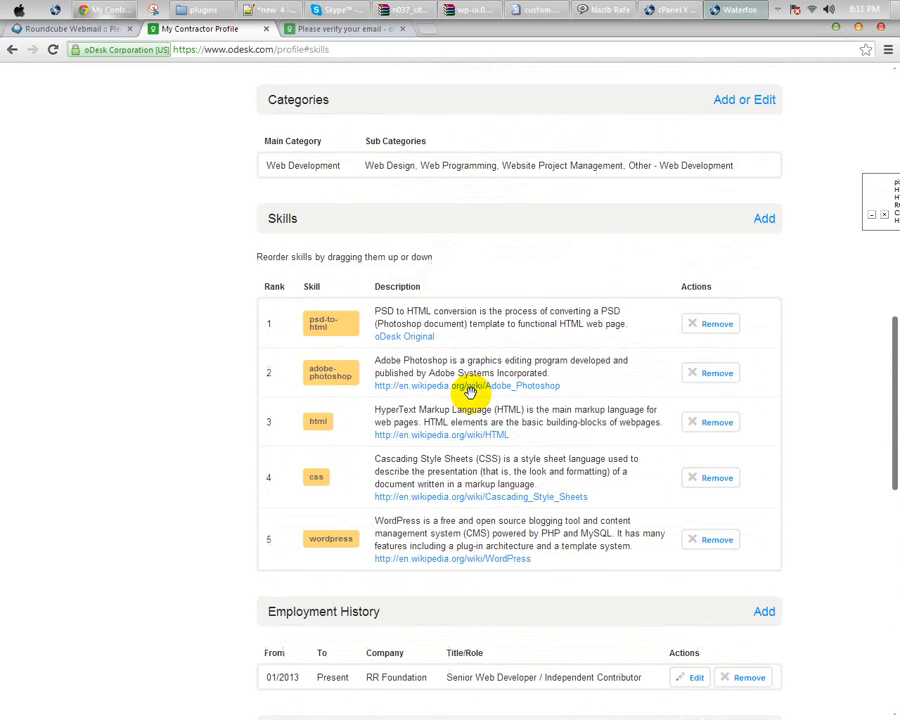
scroll(448, 436, "down", 6)
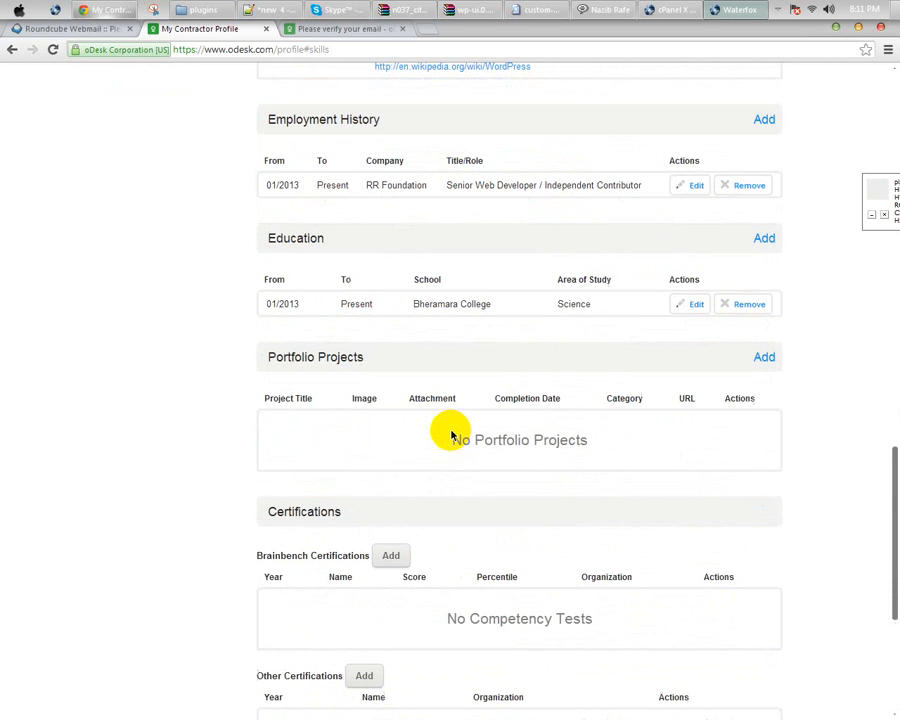
left_click(764, 358)
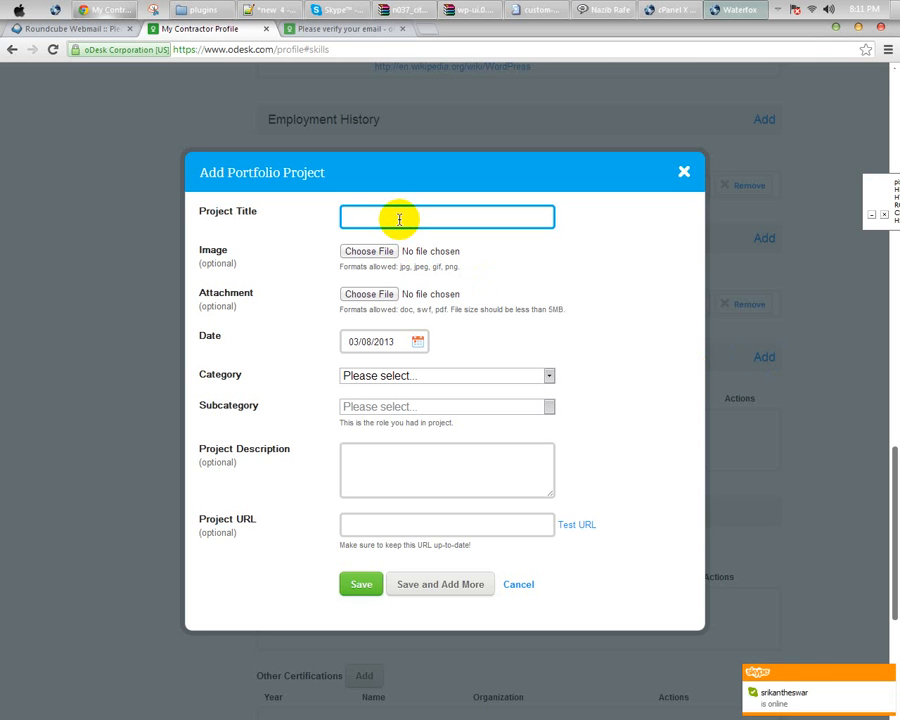
type("Word")
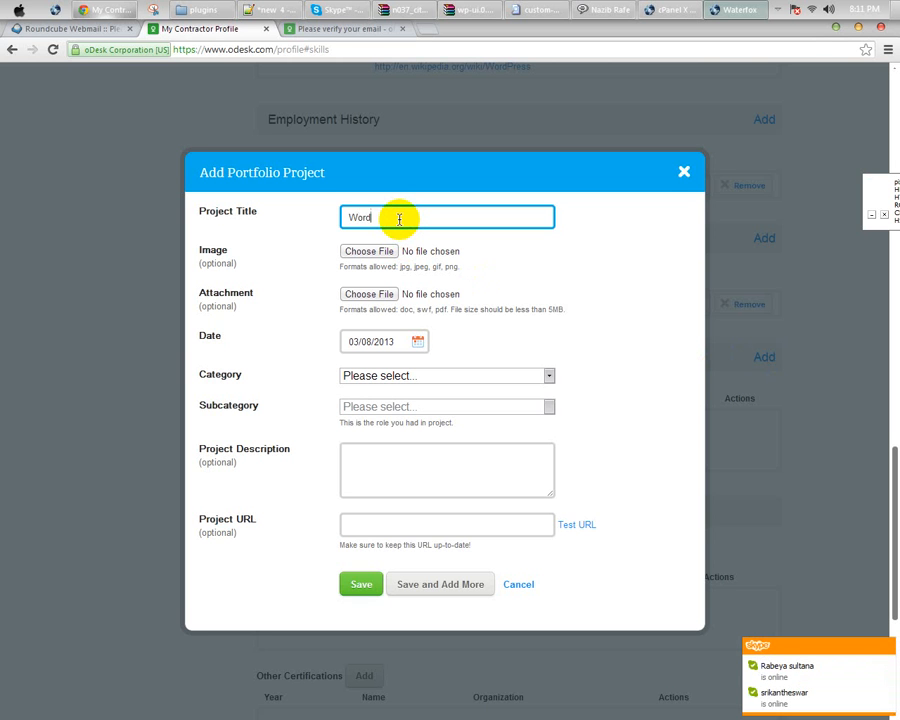
type("press Work")
left_click(382, 374)
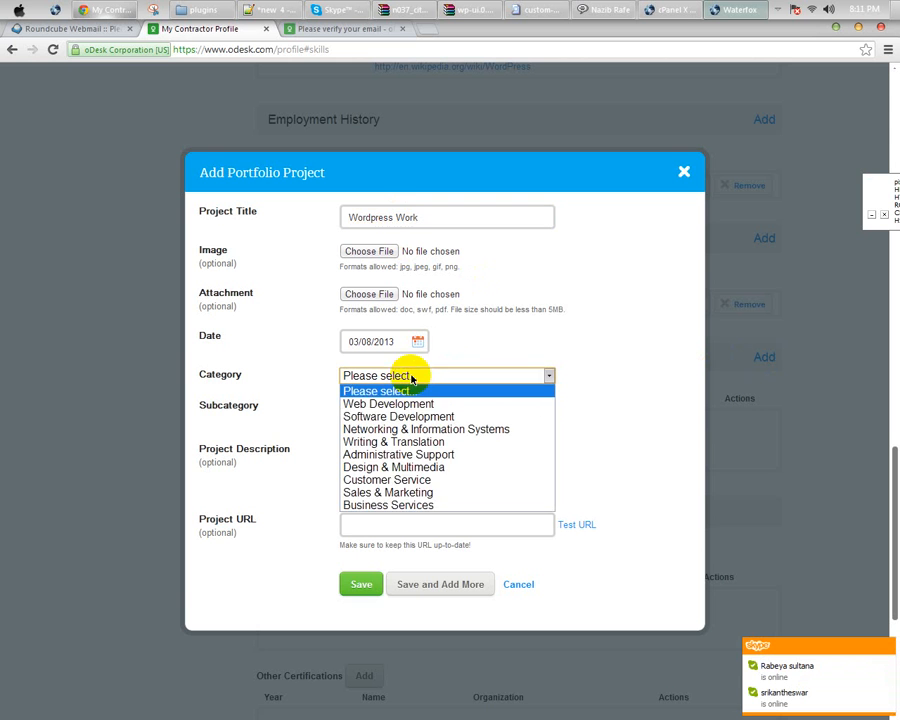
left_click(397, 405)
left_click(390, 406)
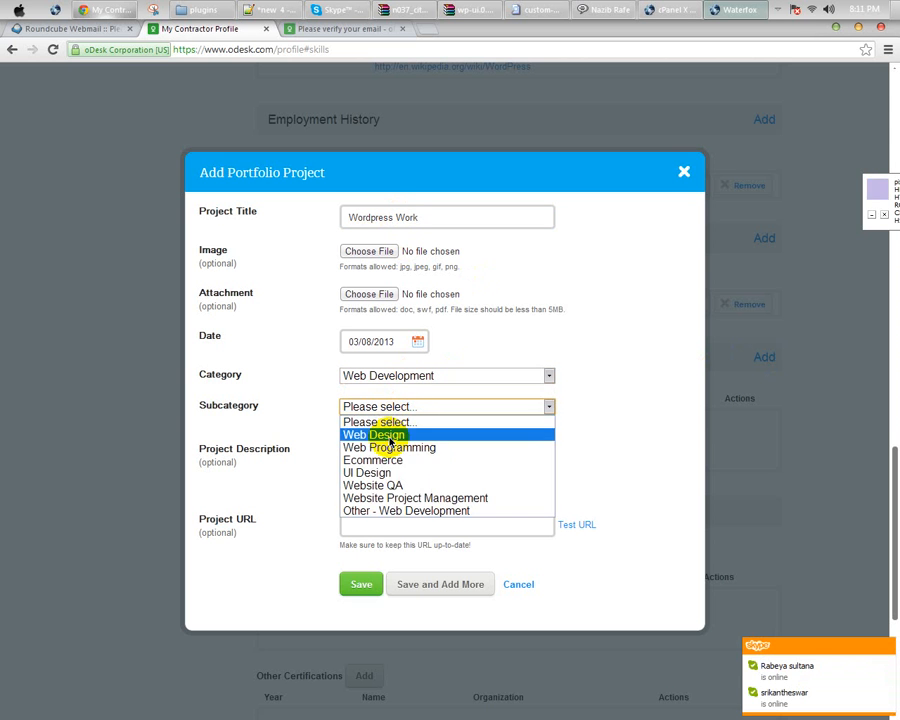
left_click(386, 431)
left_click(381, 471)
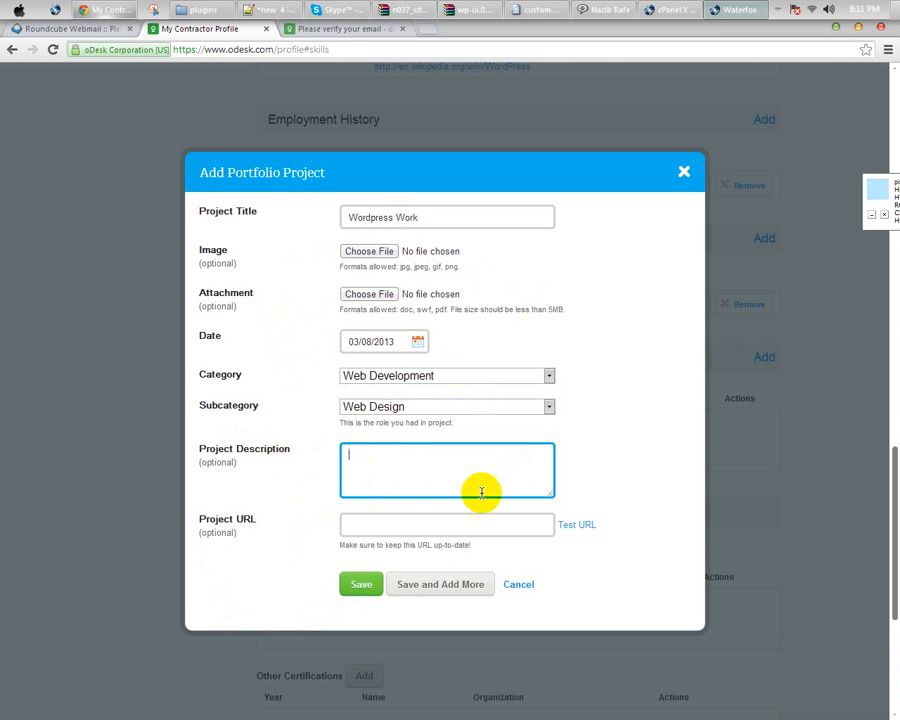
left_click(362, 530)
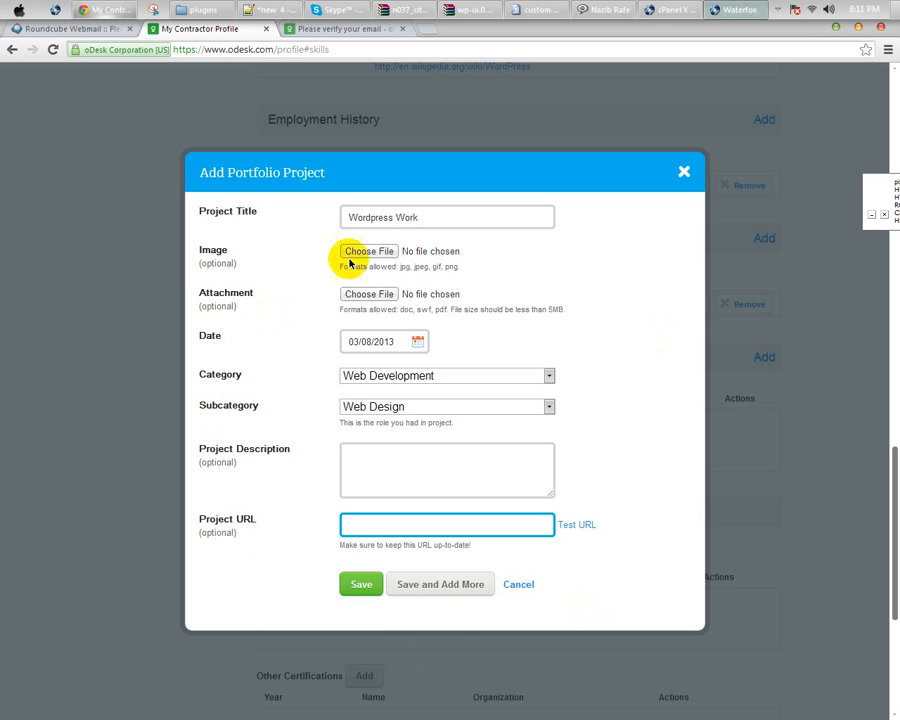
left_click(362, 584)
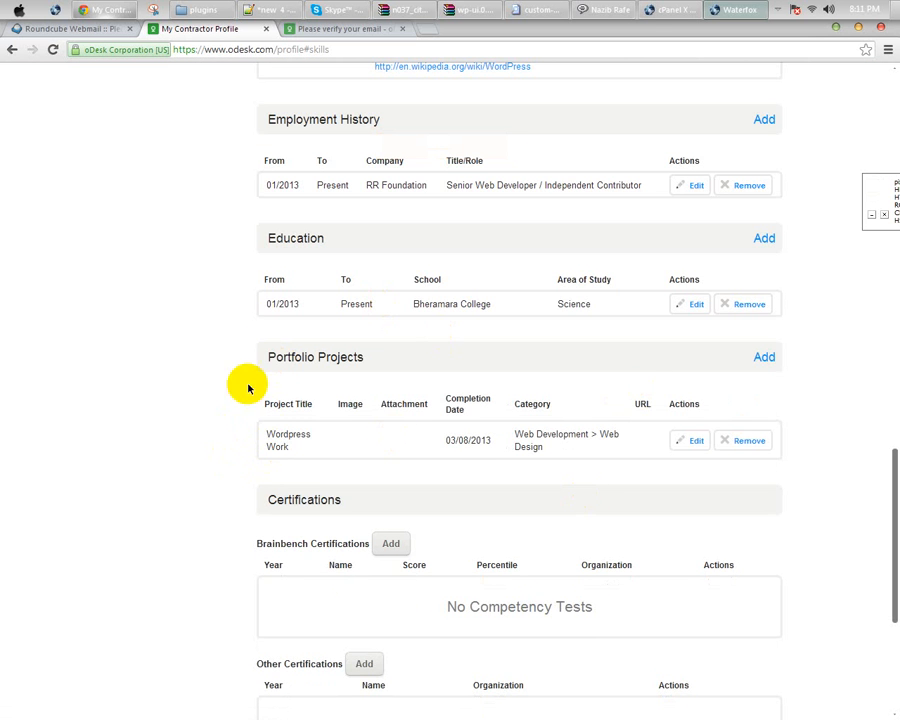
scroll(141, 357, "down", 3)
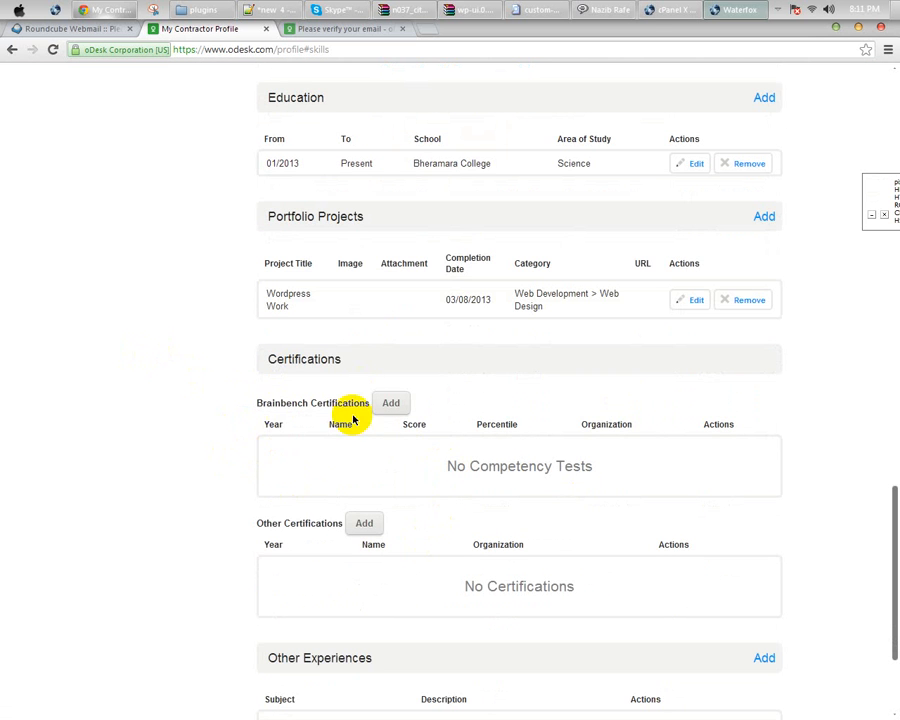
Step: Enter certification 'Wordpress Developer' issued by RR Foundation
scroll(390, 512, "down", 2)
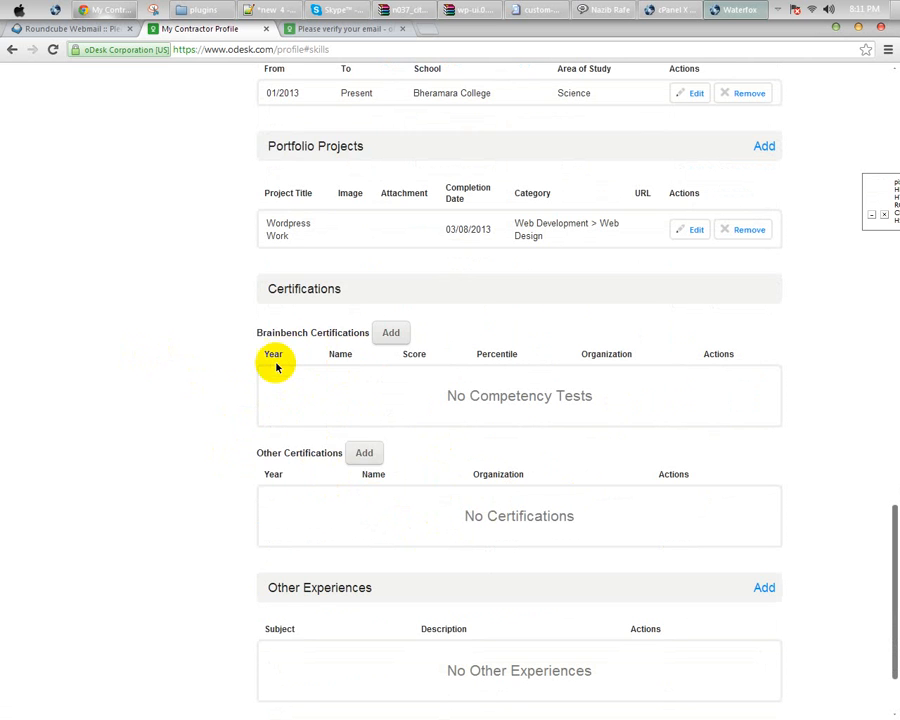
left_click(363, 453)
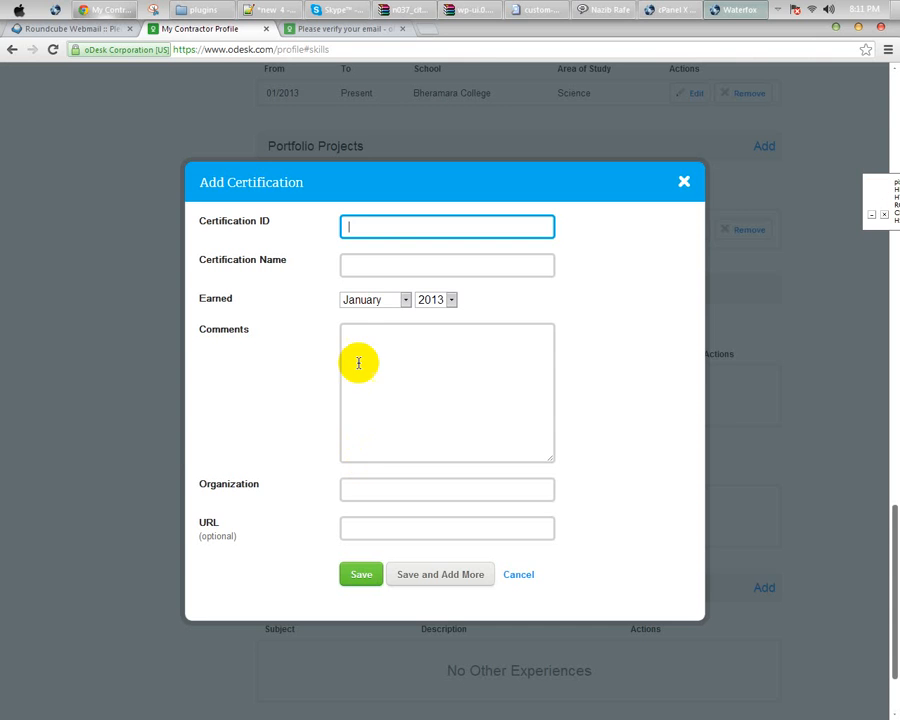
left_click(367, 264)
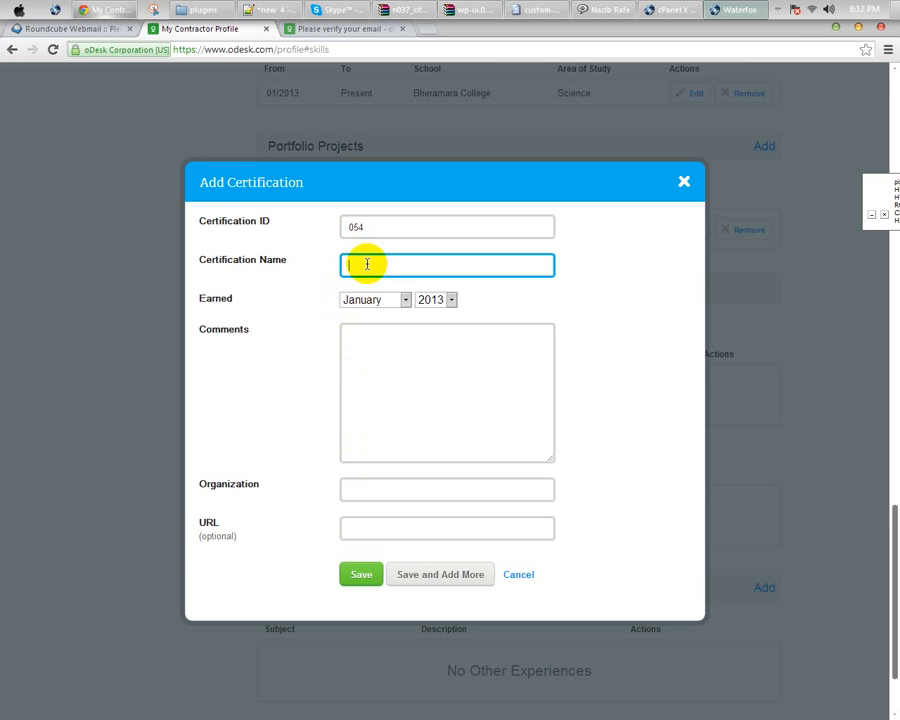
type("Wordpress Develop")
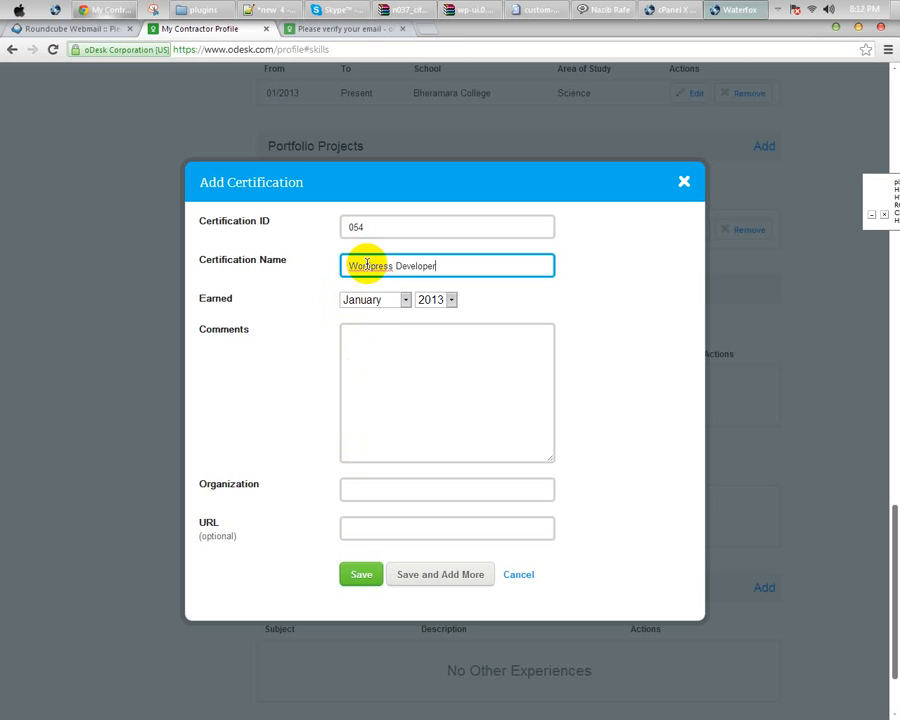
type("er")
left_click(350, 343)
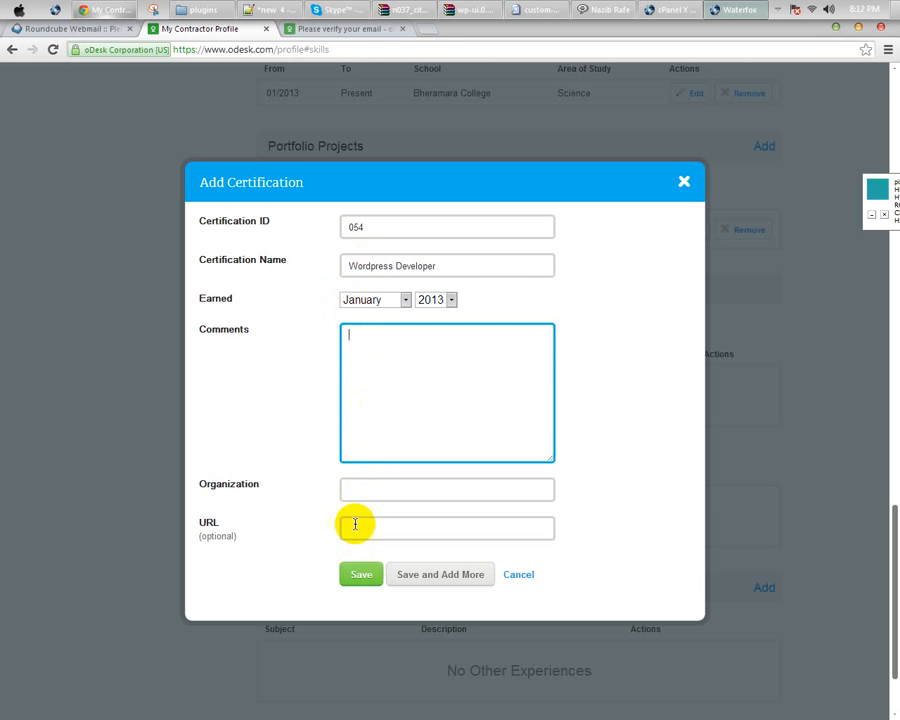
left_click(356, 488)
type("RR Fo")
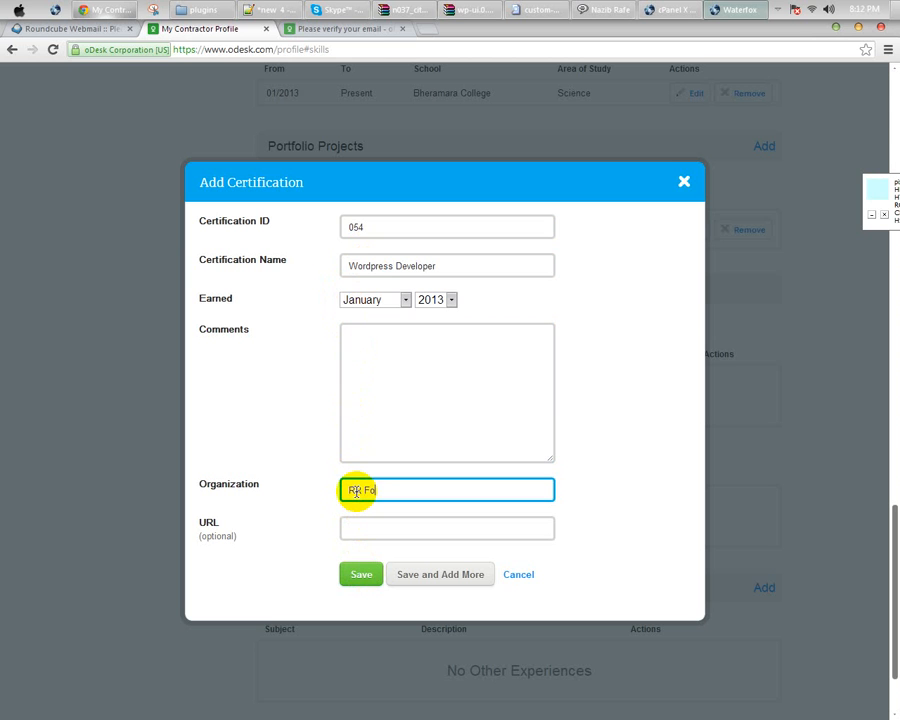
type("undation")
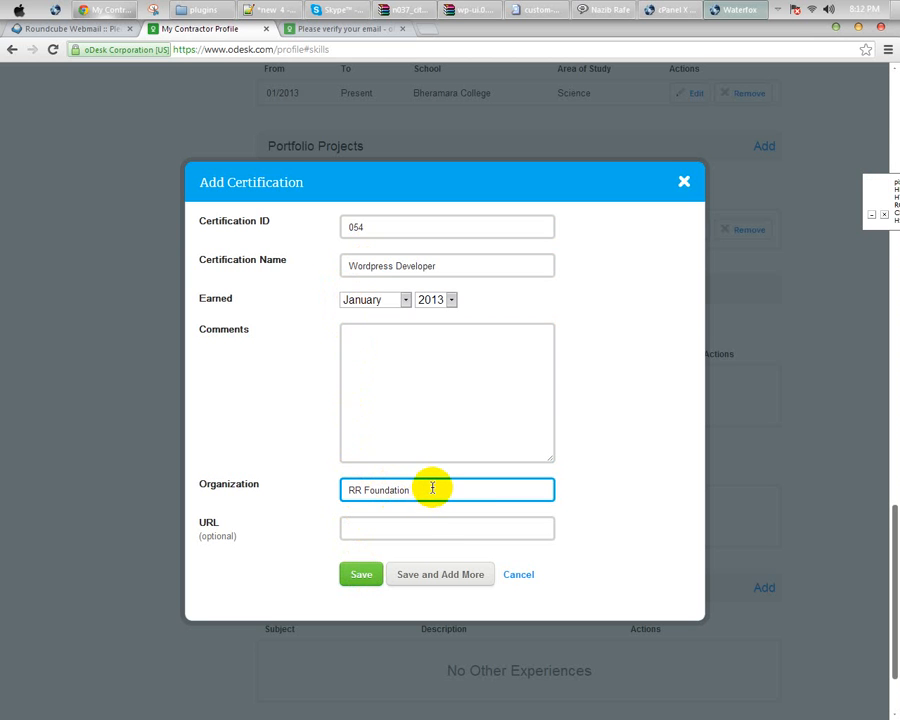
left_click(355, 577)
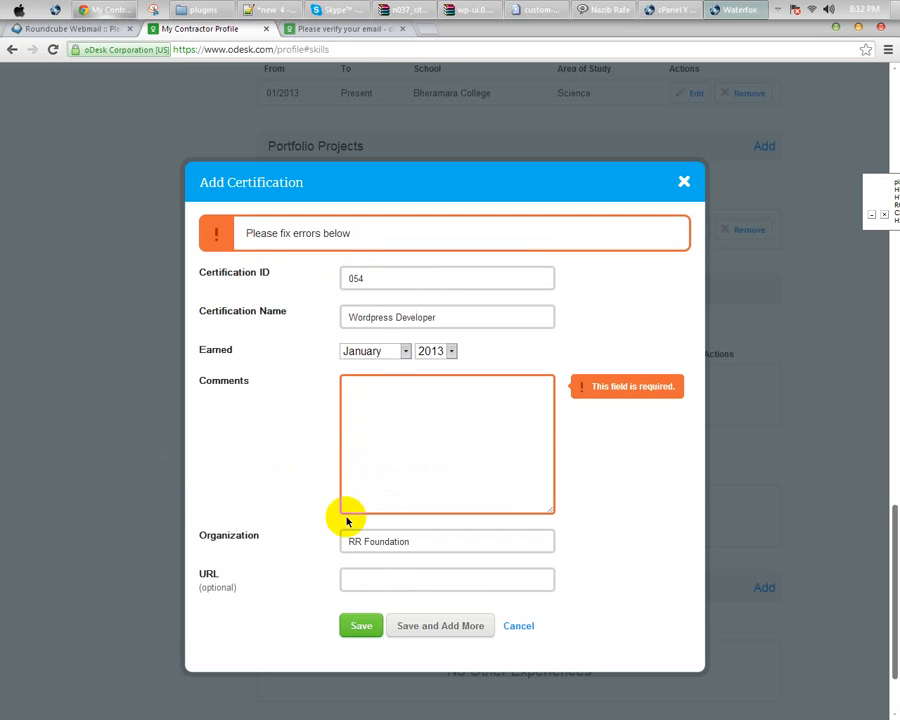
Step: Add the required comment 'I will update later.' and save the certification
left_click(413, 398)
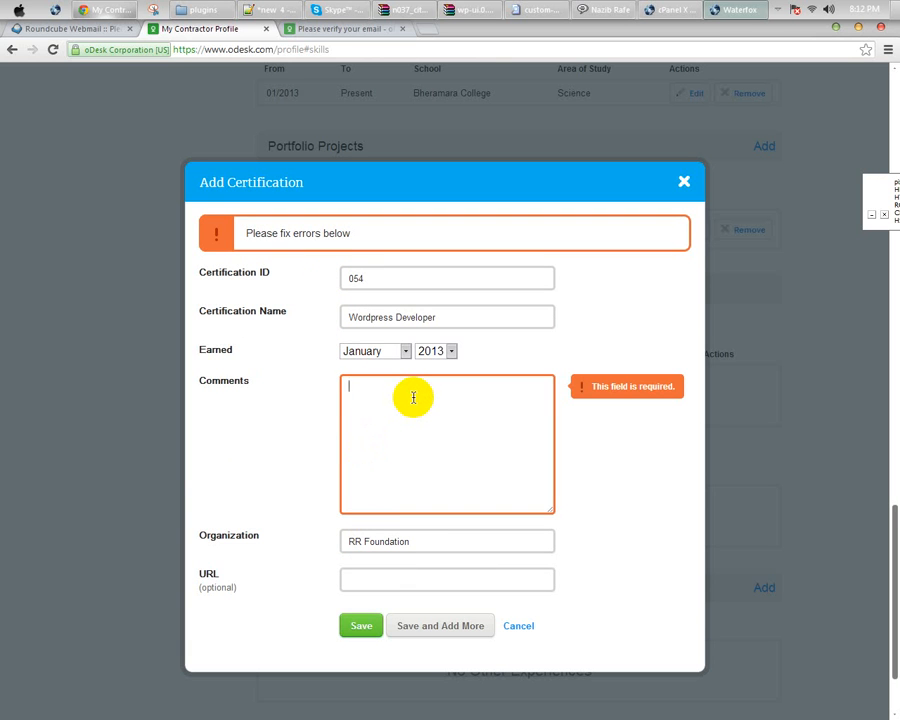
type("I lea")
type("have")
key("super+a")
type("I will update later.")
left_click(356, 624)
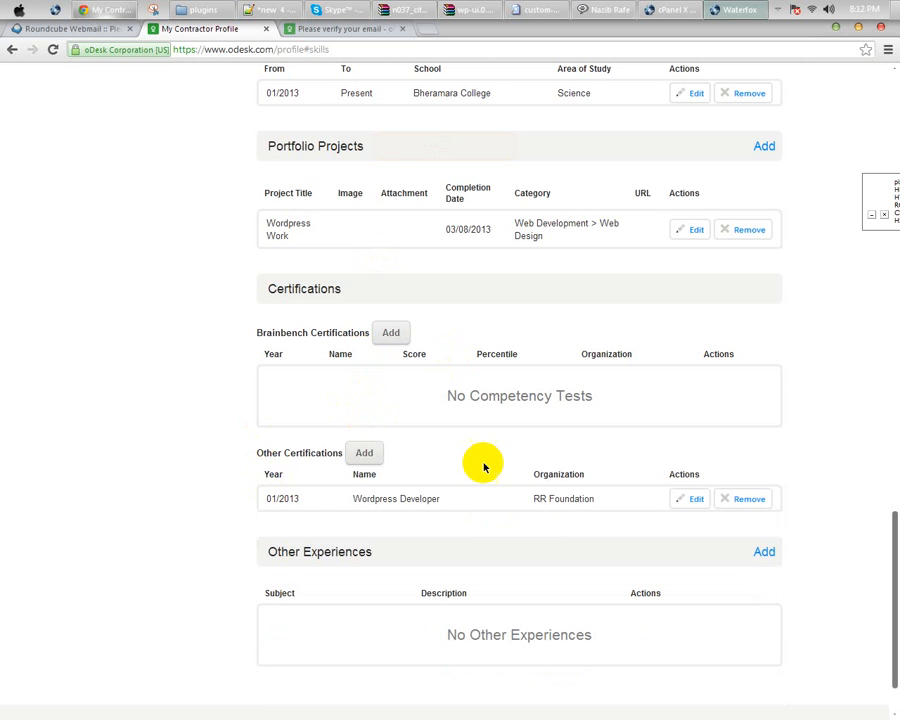
Step: Review the 80% profile completeness and the free skills test offering +10%
scroll(242, 482, "down", 2)
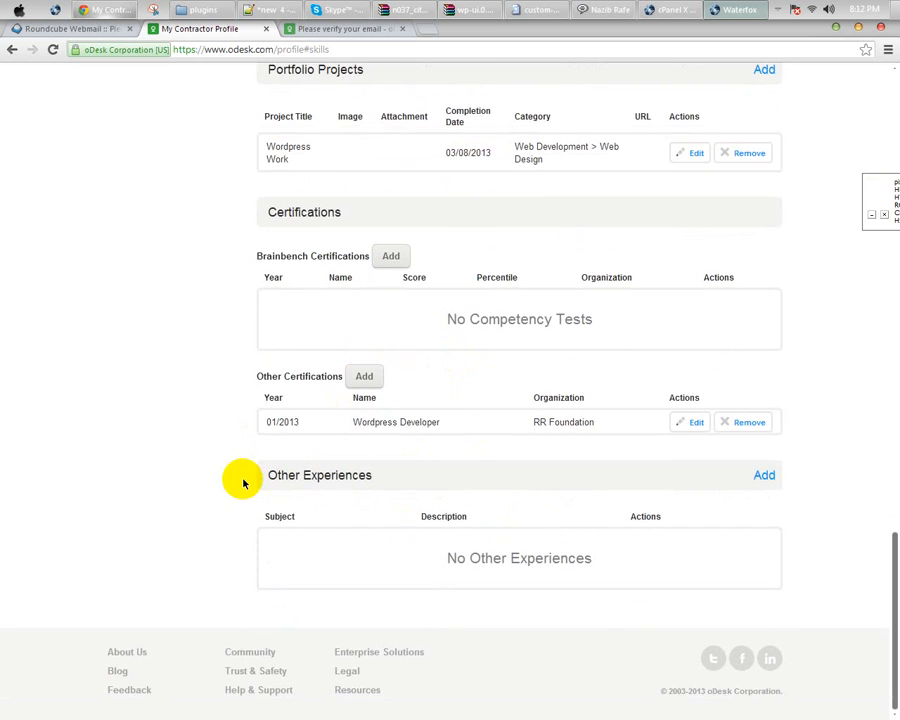
scroll(322, 346, "up", 20)
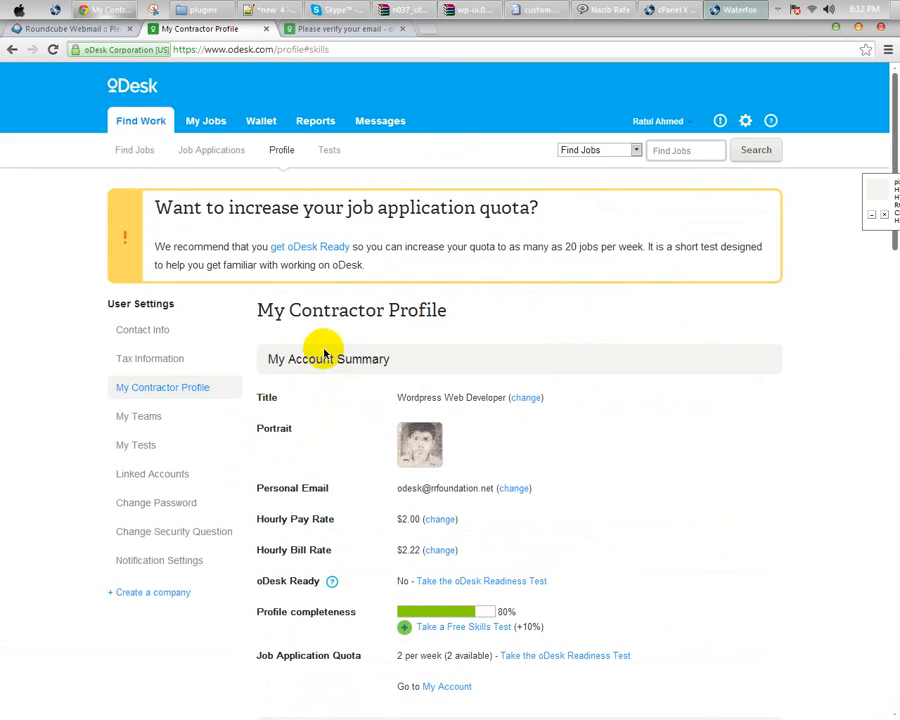
scroll(323, 352, "down", 2)
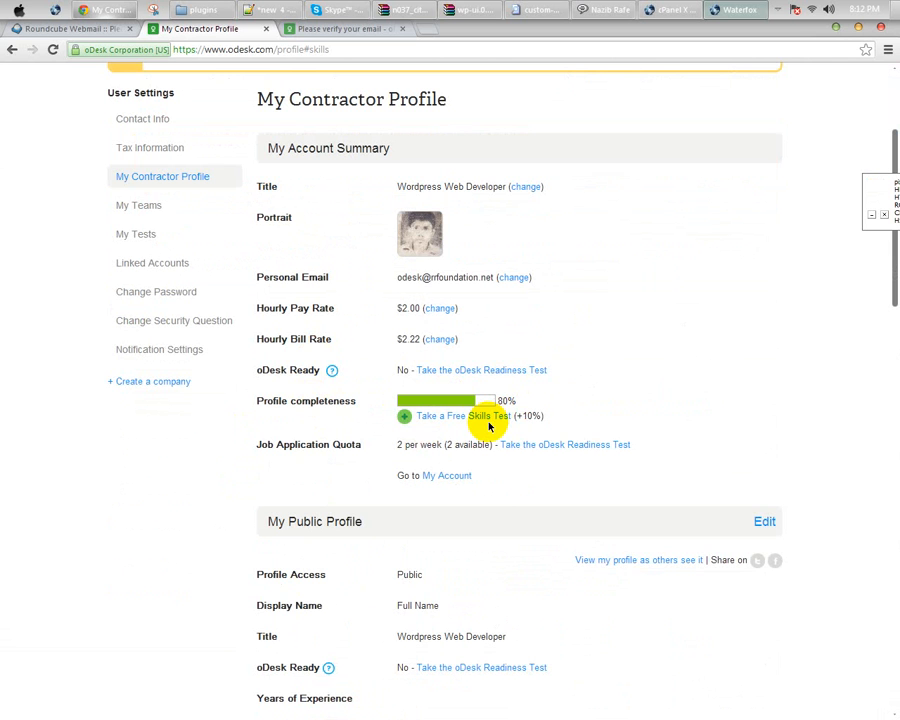
left_click(455, 424)
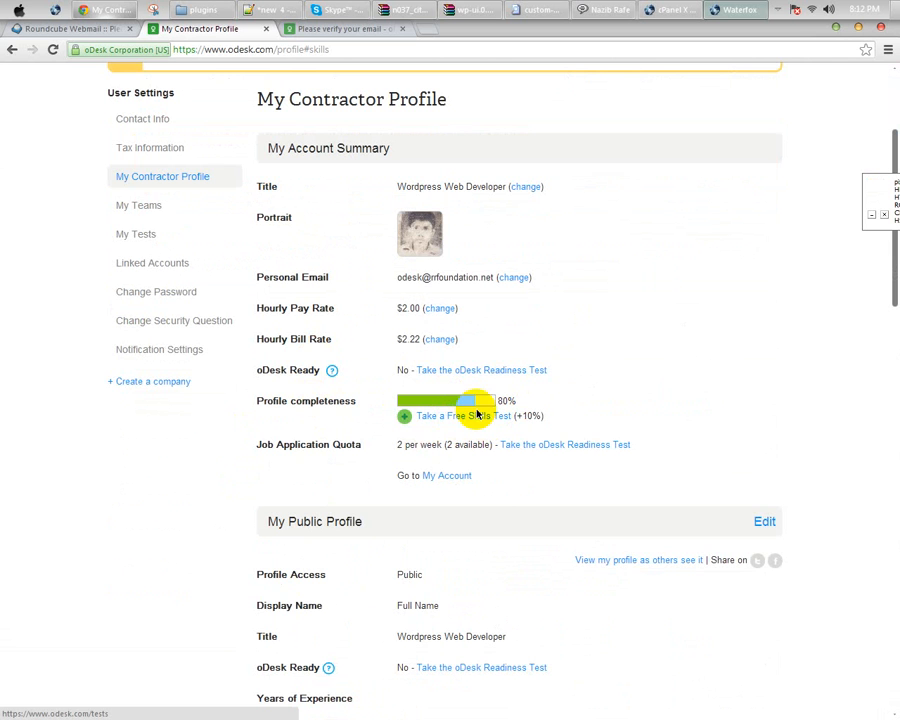
left_click(442, 418)
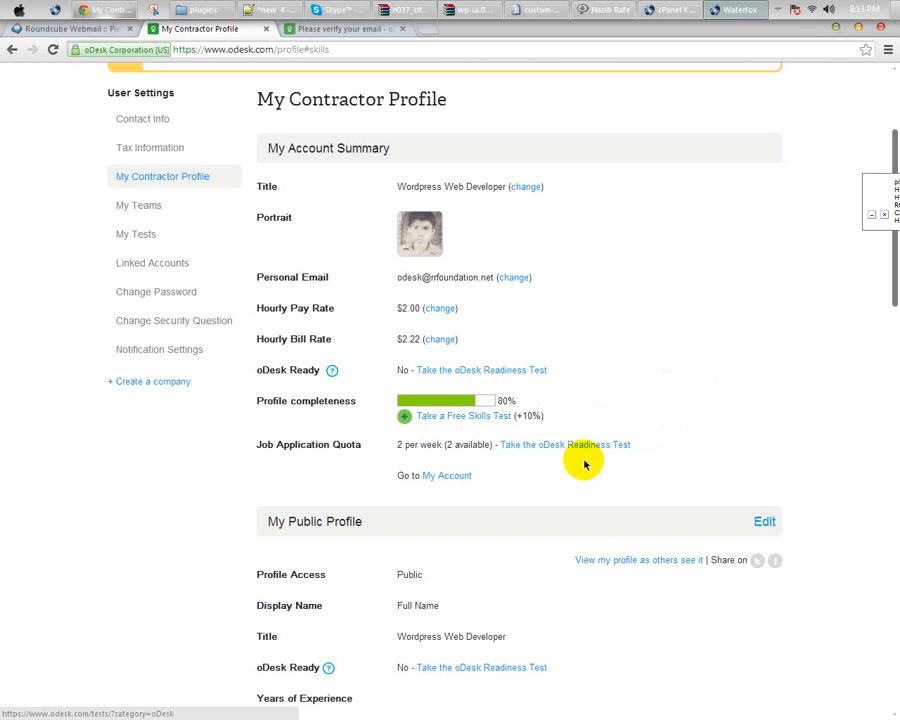
double_click(527, 415)
left_click(603, 411)
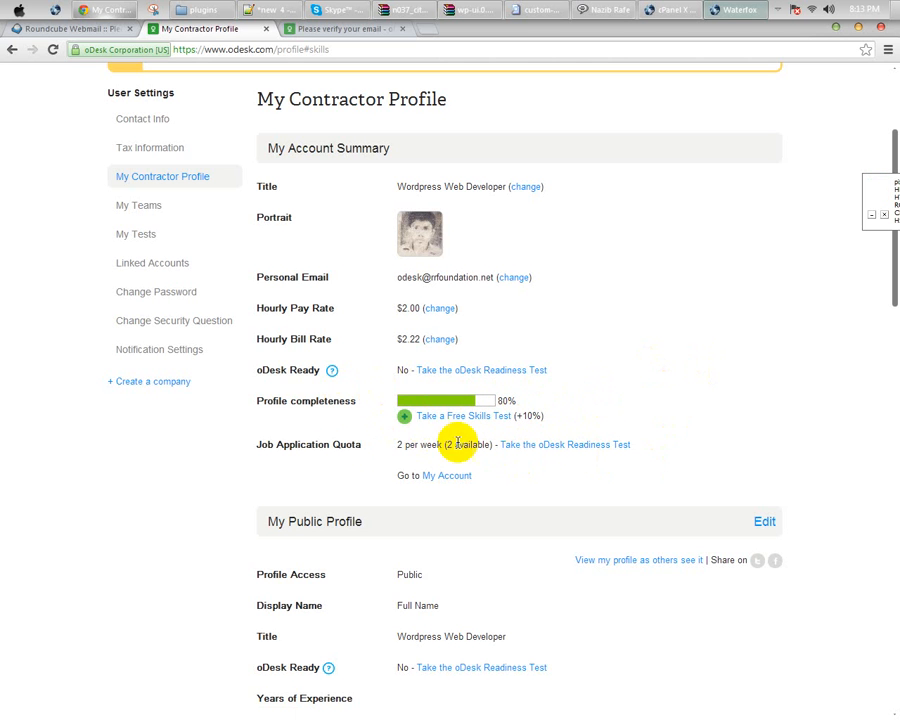
scroll(266, 445, "up", 2)
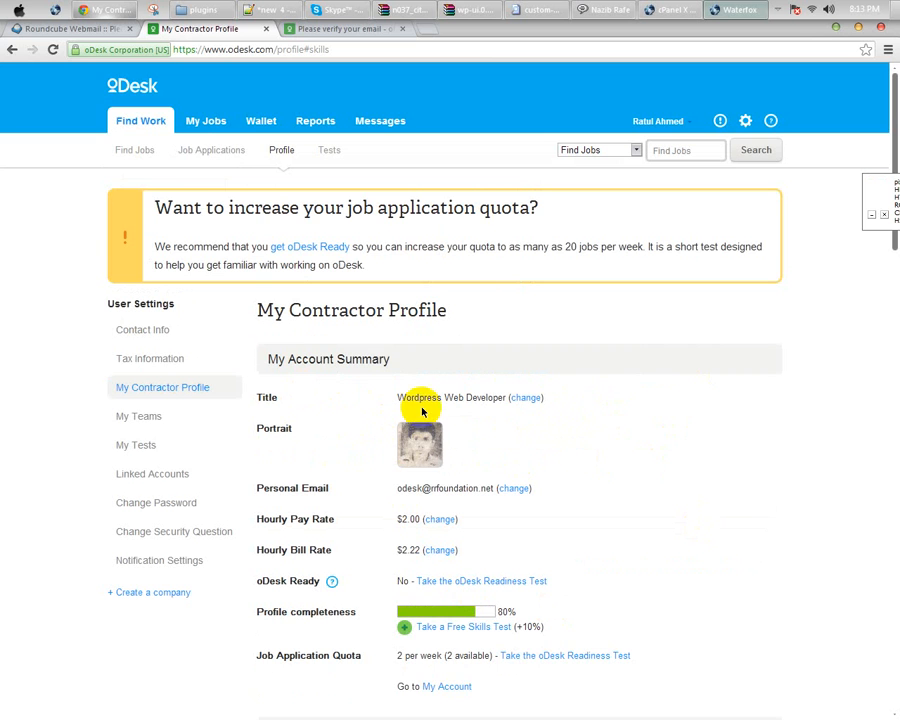